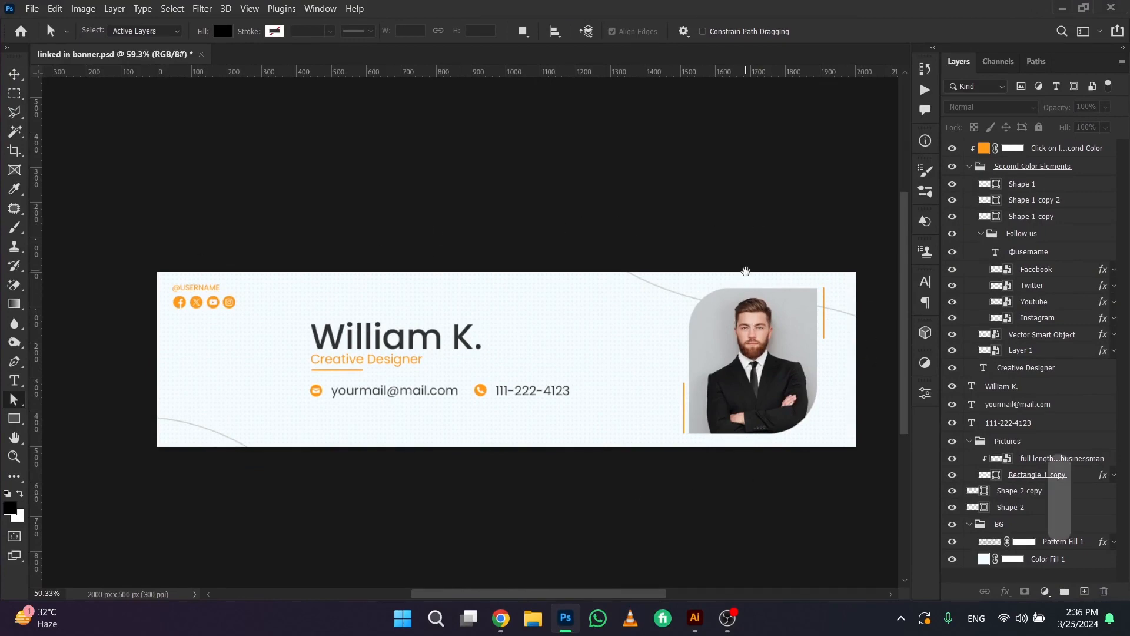
# Start a new document and set its width to 2000 pixels and height to 500 pixels
pyautogui.moveTo(744, 267); pyautogui.dragTo(714, 255)
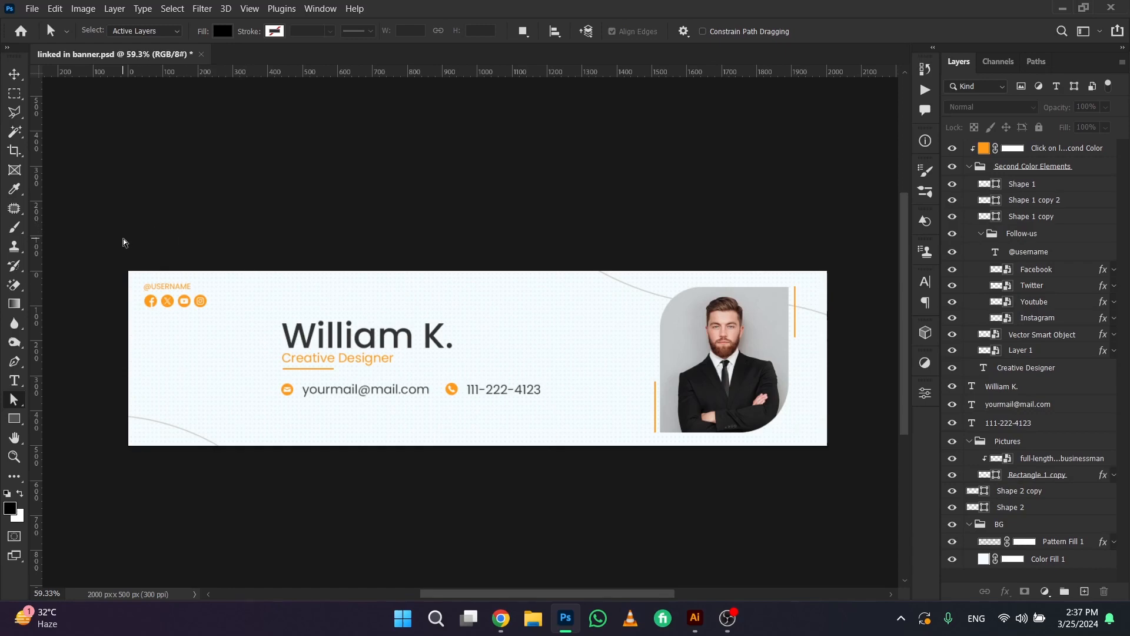
pyautogui.press('ctrl')
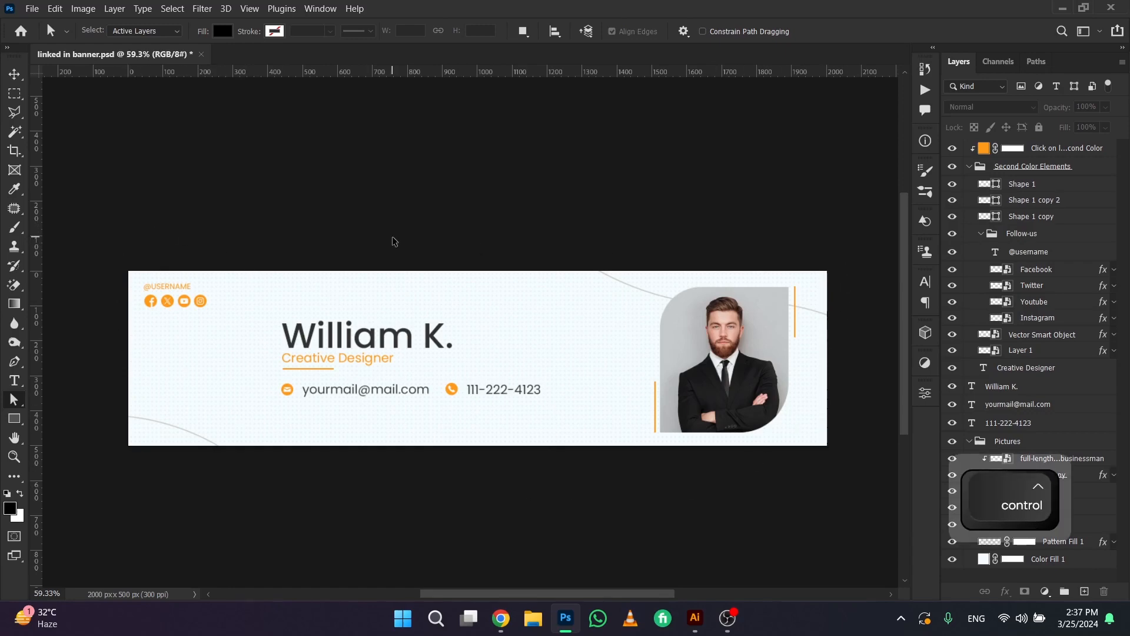
pyautogui.hotkey('ctrl', 'n')
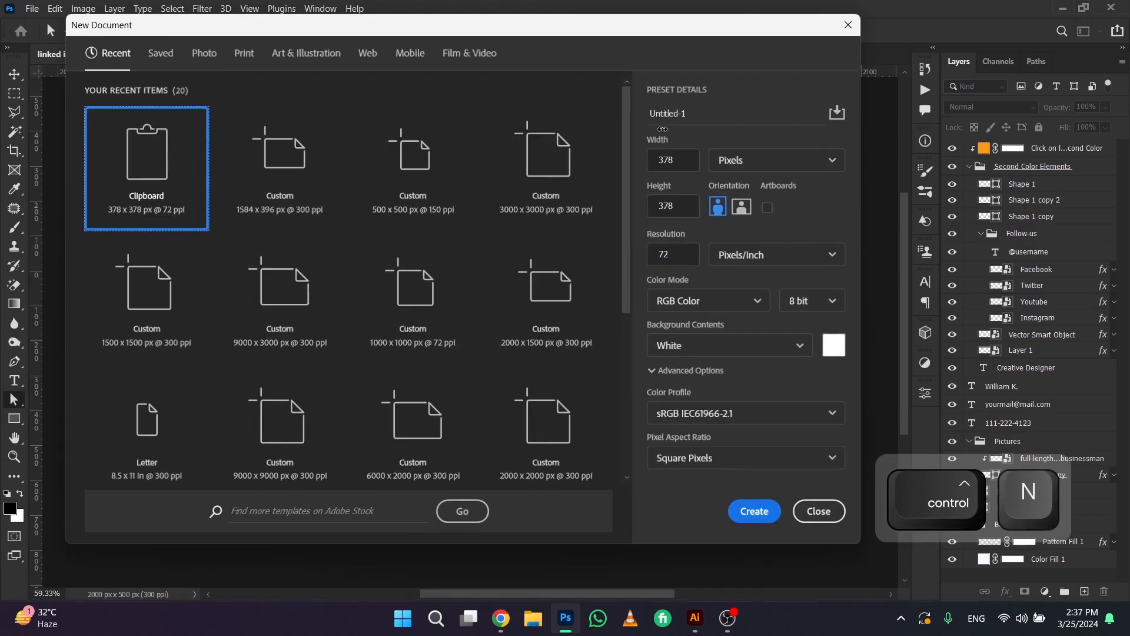
pyautogui.click(686, 156)
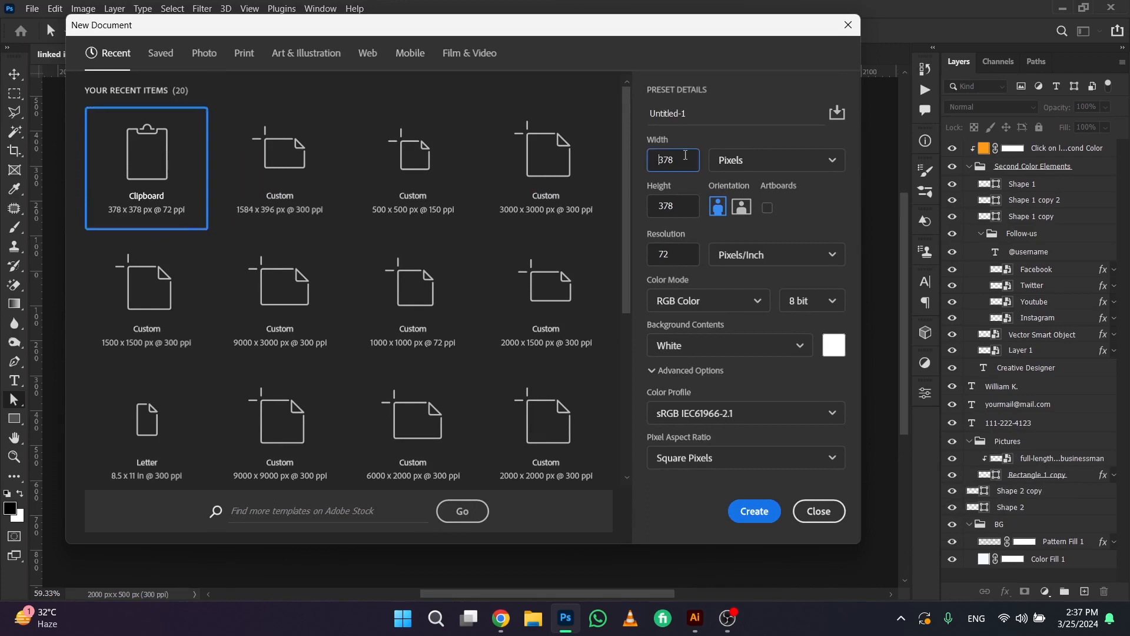
pyautogui.moveTo(680, 159); pyautogui.dragTo(636, 166)
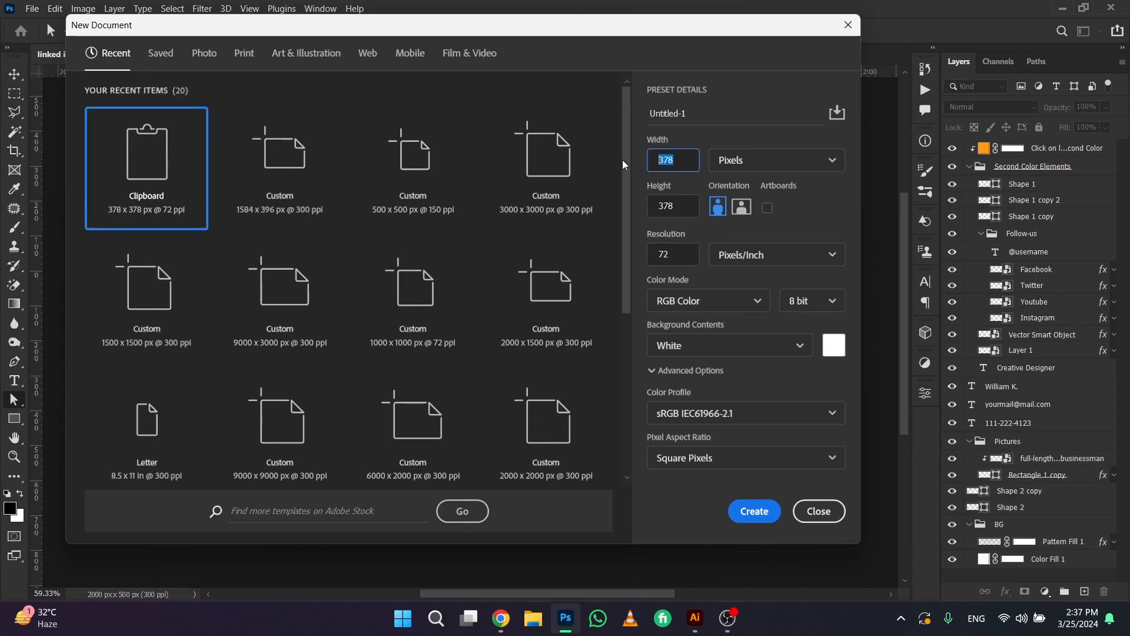
pyautogui.write('2000')
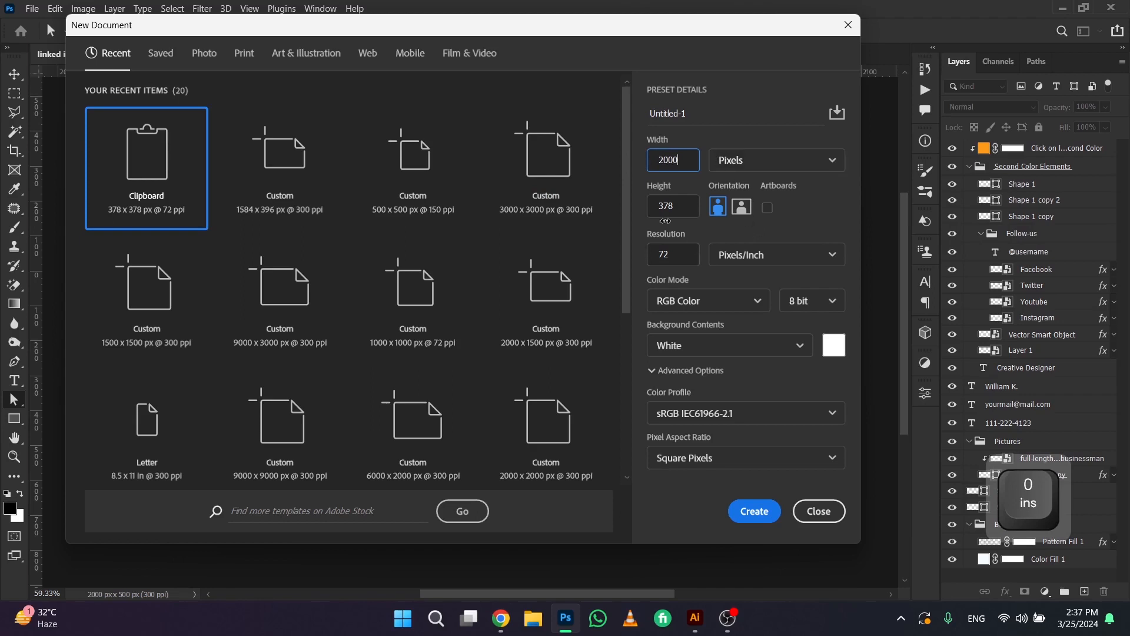
pyautogui.moveTo(668, 208); pyautogui.dragTo(634, 212)
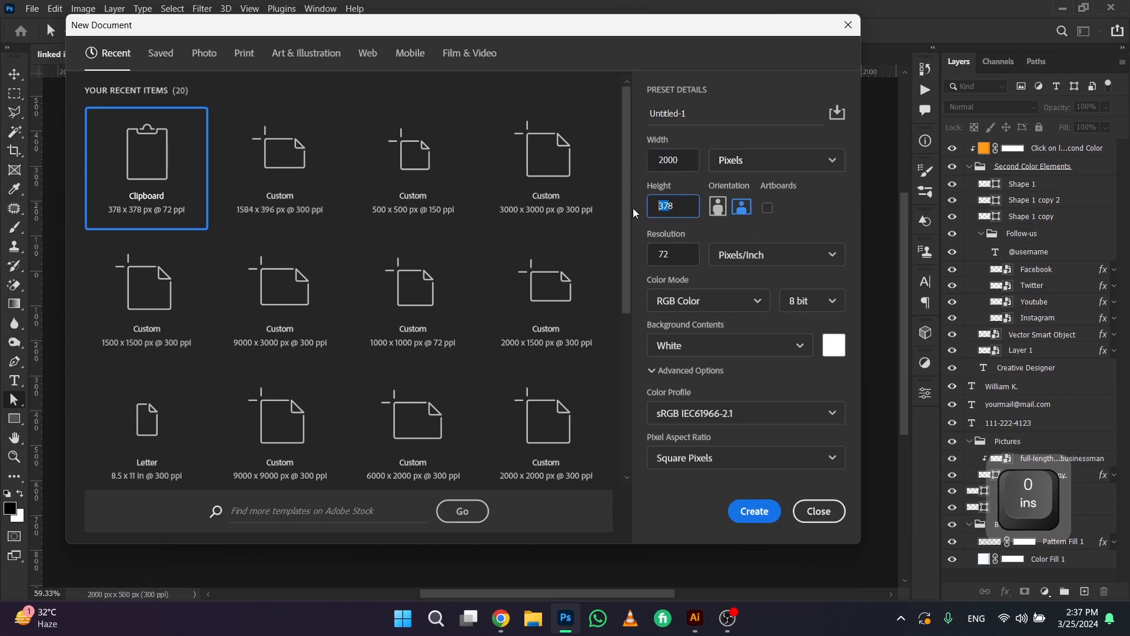
pyautogui.hotkey('ctrl', 'a')
pyautogui.write('500')
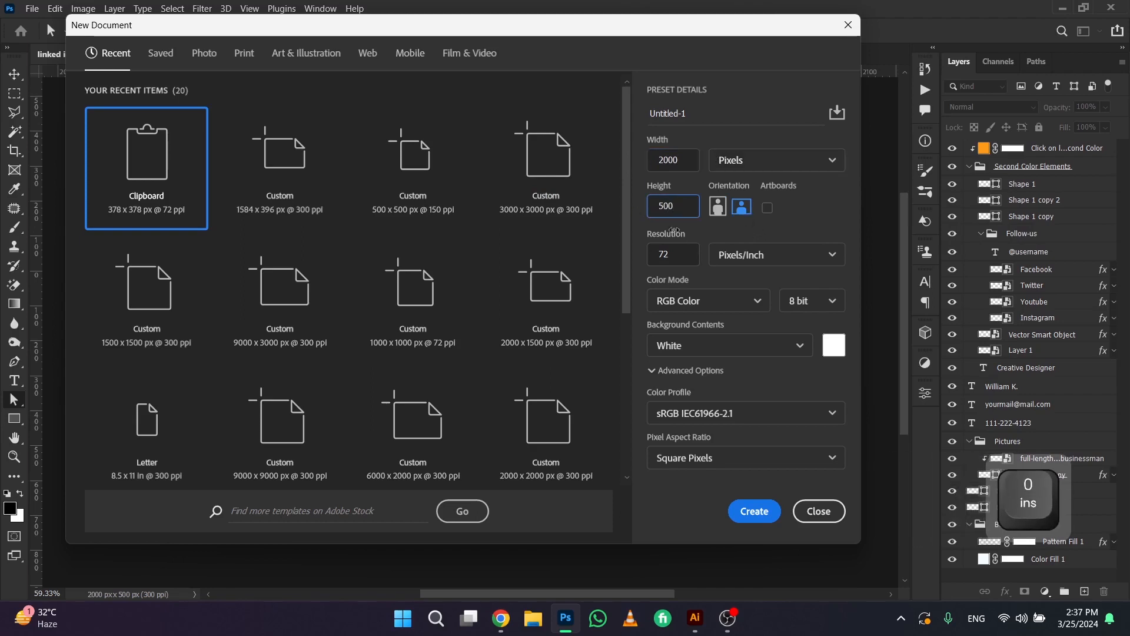
# Set the new document's resolution to 300 pixels/inch and create it
pyautogui.click(681, 259)
pyautogui.hotkey('ctrl', 'a')
pyautogui.write('300')
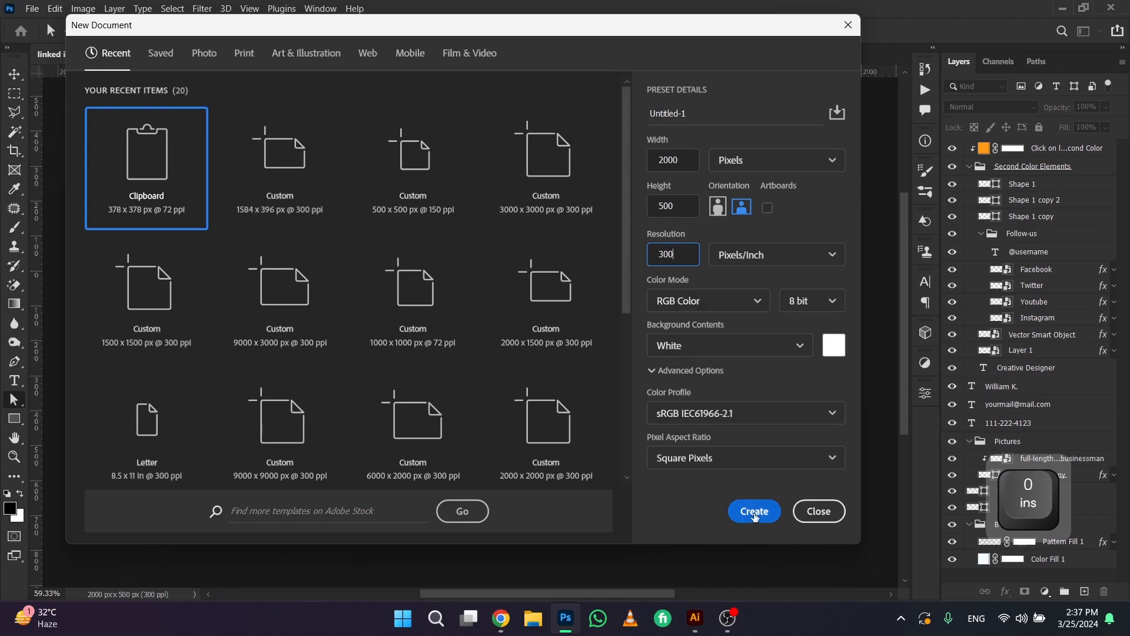
pyautogui.click(754, 511)
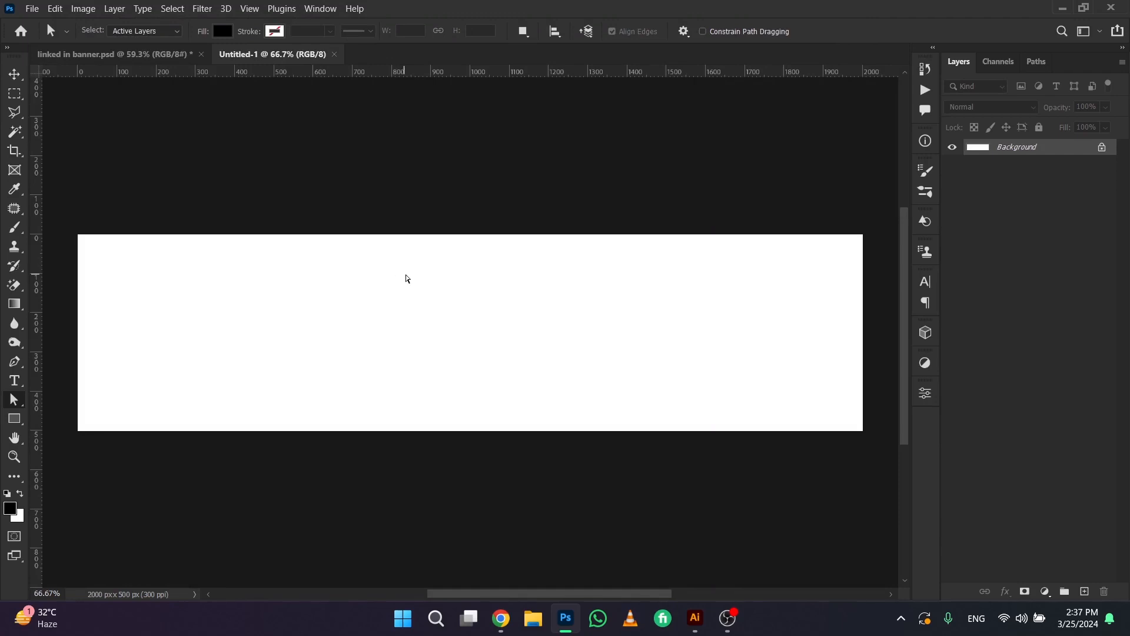
# Draw a rectangle shape about 334 by 371 px near the right end of the banner canvas
pyautogui.press('v')
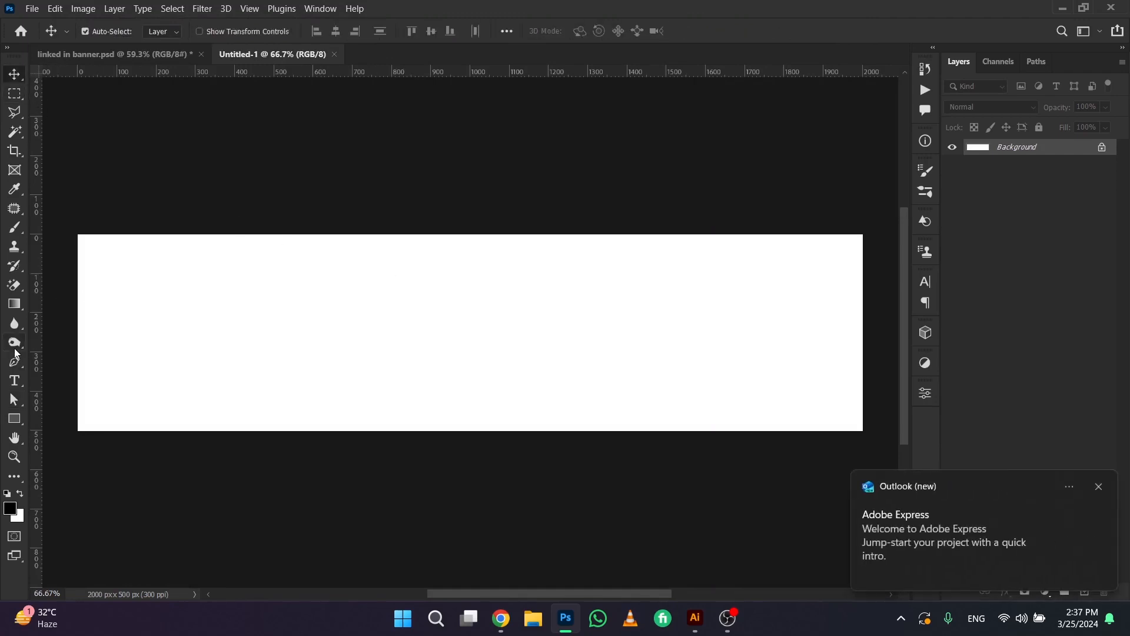
pyautogui.click(14, 419)
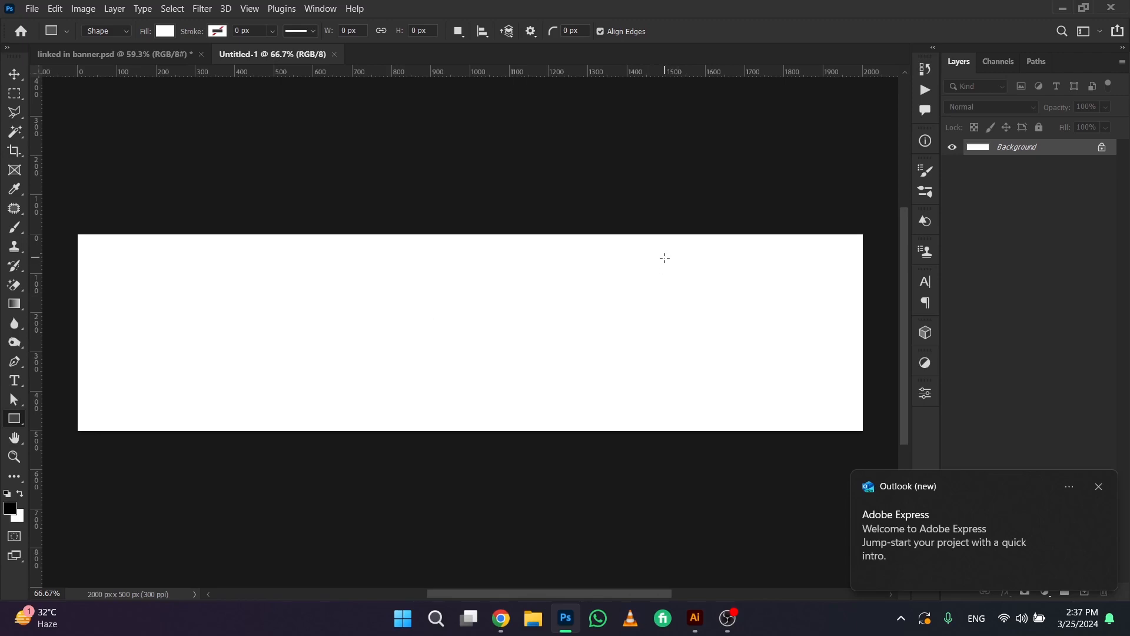
pyautogui.moveTo(664, 258); pyautogui.dragTo(795, 404)
# Round only the rectangle's top-right corner to about 87 px and its bottom-left corner by a similar amount
pyautogui.press('space')
pyautogui.moveTo(786, 278); pyautogui.dragTo(620, 239)
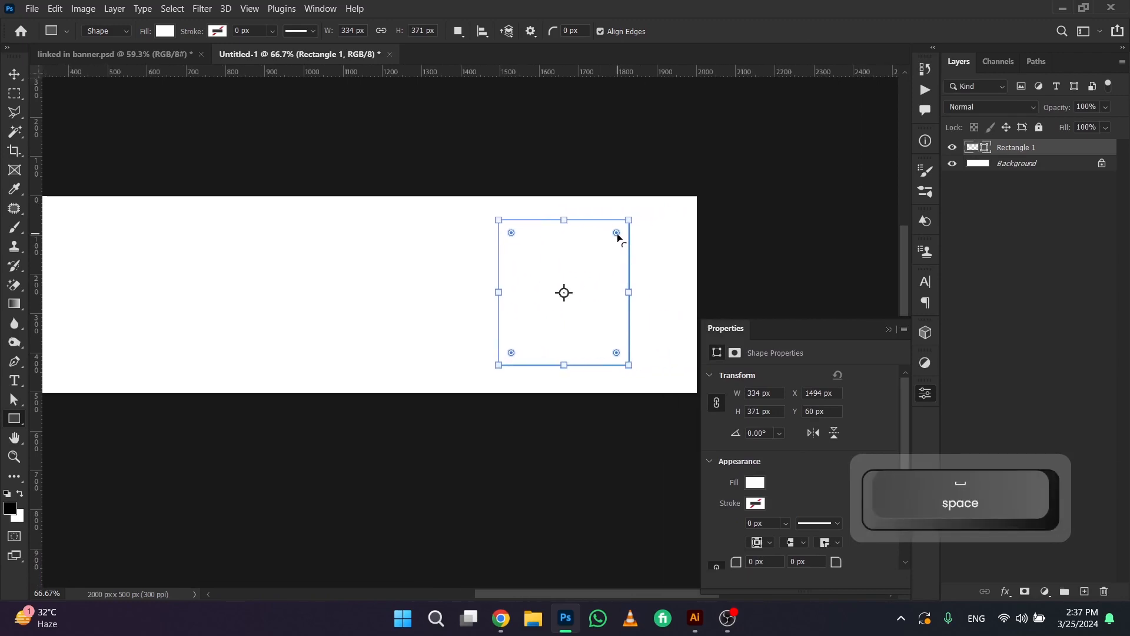
pyautogui.moveTo(617, 232); pyautogui.dragTo(579, 270)
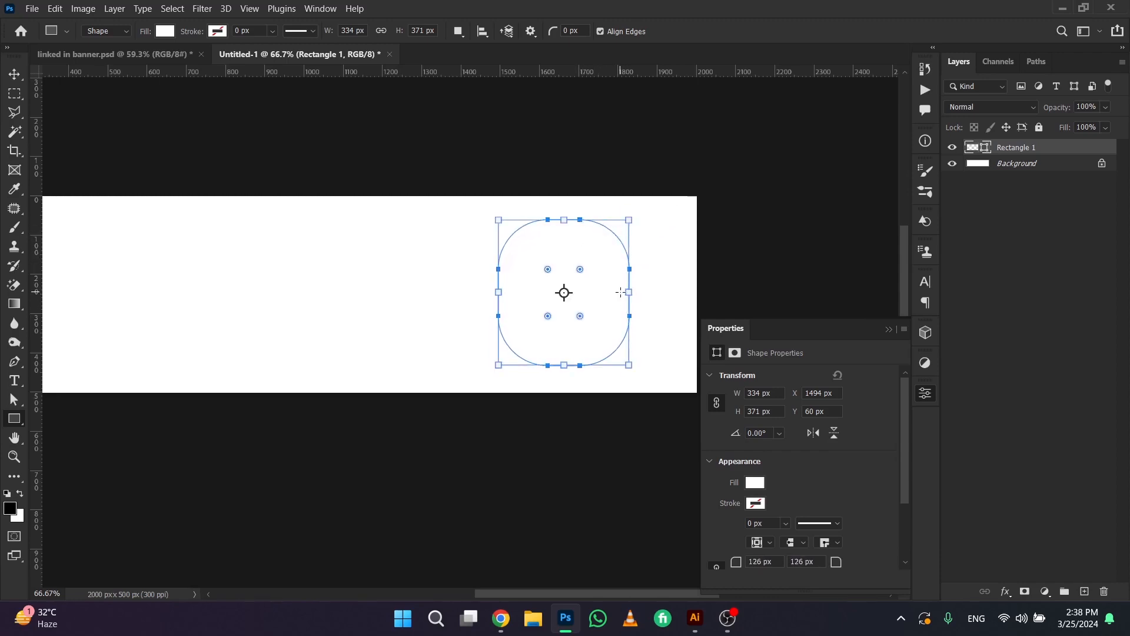
pyautogui.hotkey('ctrl', 'z')
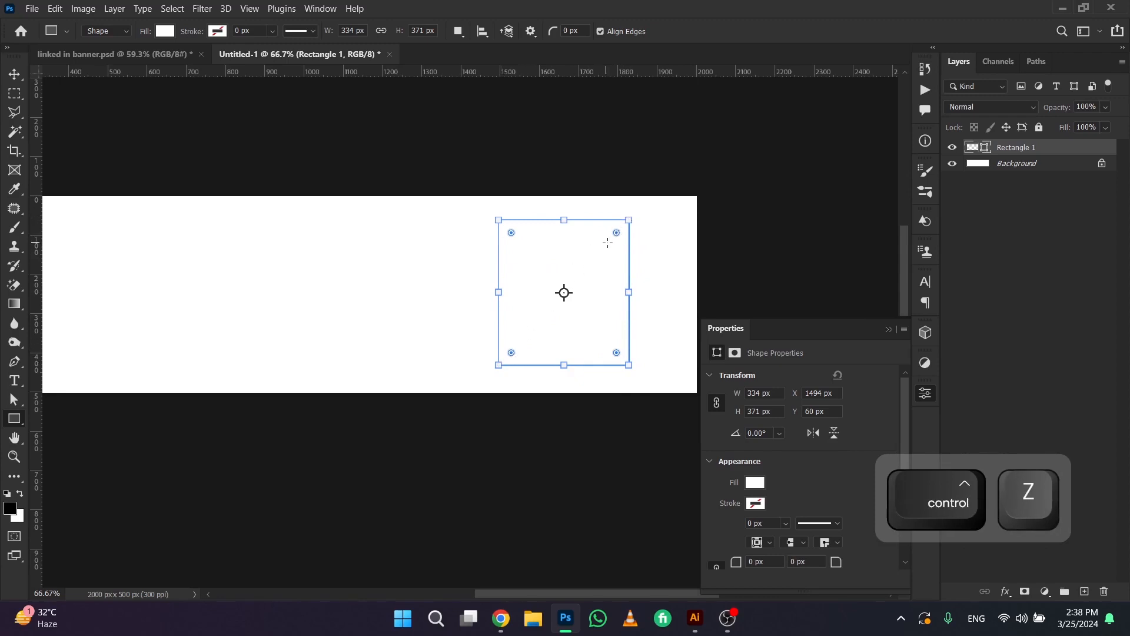
pyautogui.moveTo(616, 232); pyautogui.dragTo(595, 254)
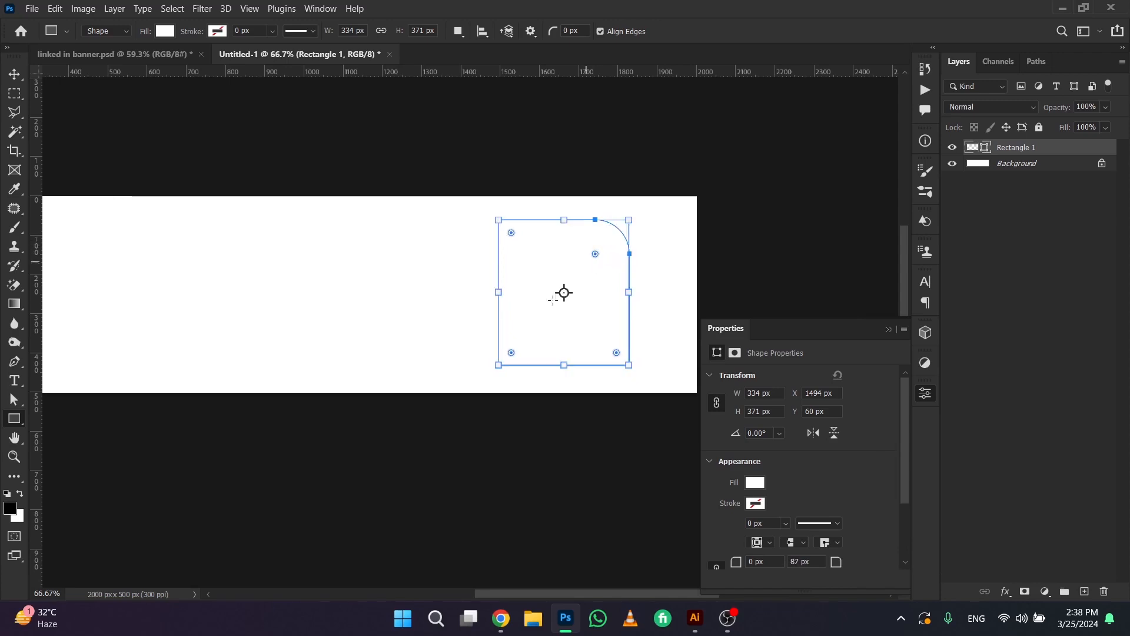
pyautogui.moveTo(513, 350); pyautogui.dragTo(532, 333)
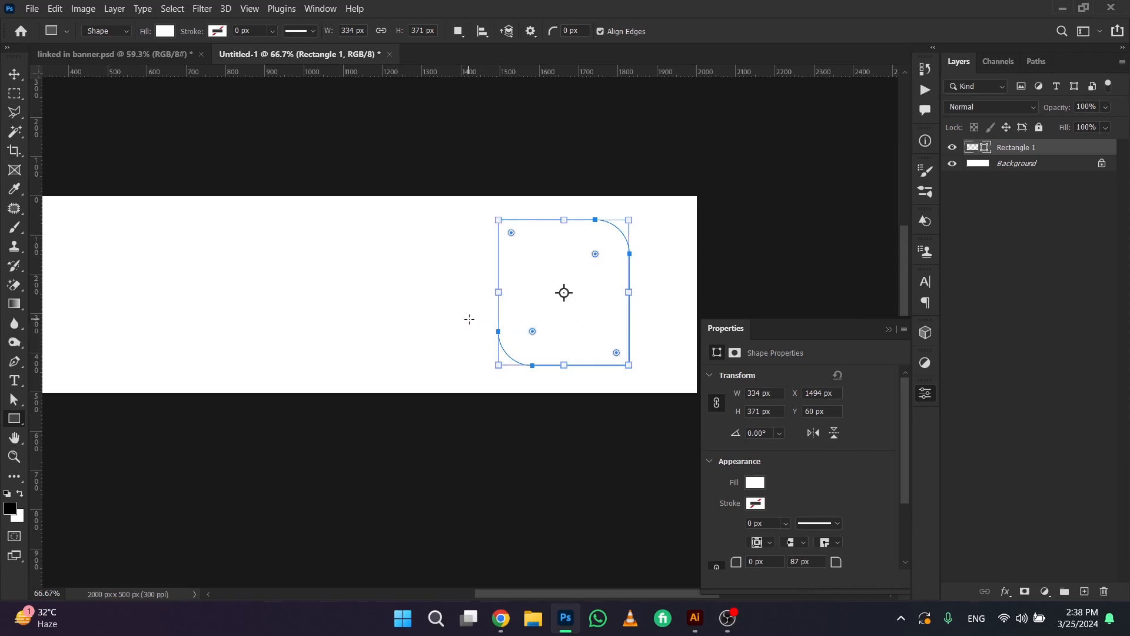
# Change the rectangle's fill color to black (000000) and collapse its shape properties
pyautogui.press('v')
pyautogui.doubleClick(983, 148)
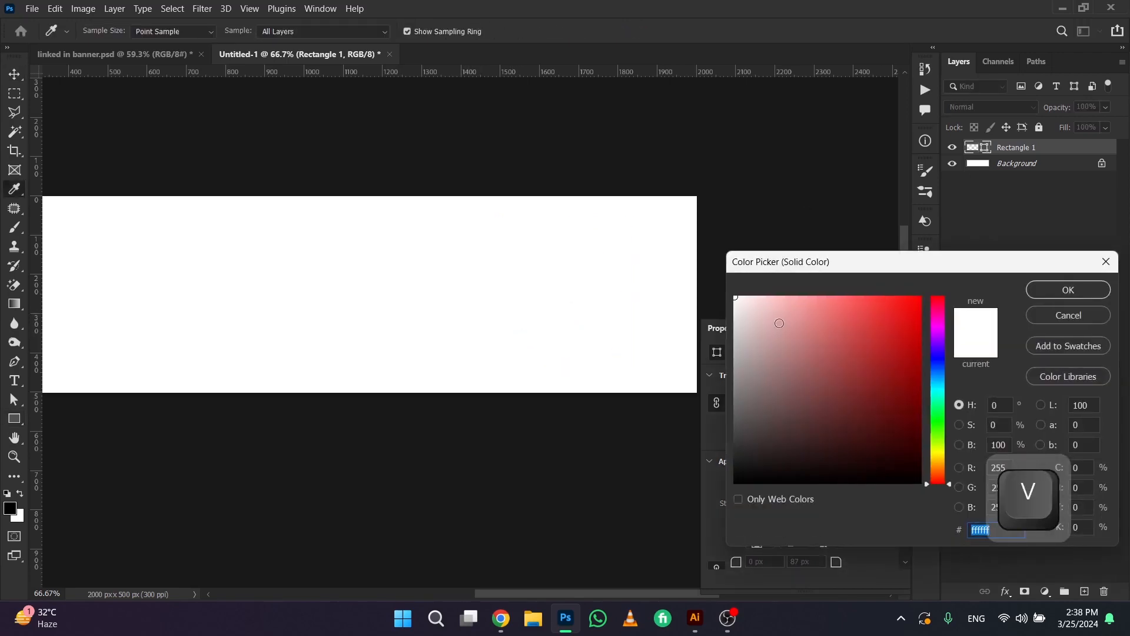
pyautogui.click(736, 482)
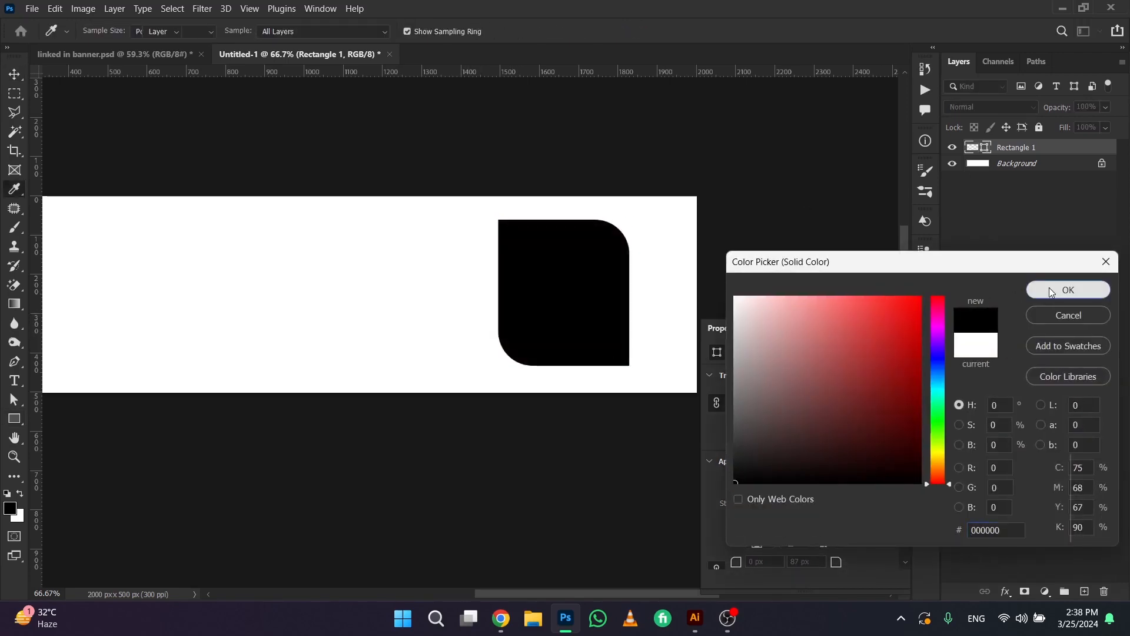
pyautogui.click(1048, 287)
pyautogui.press('space')
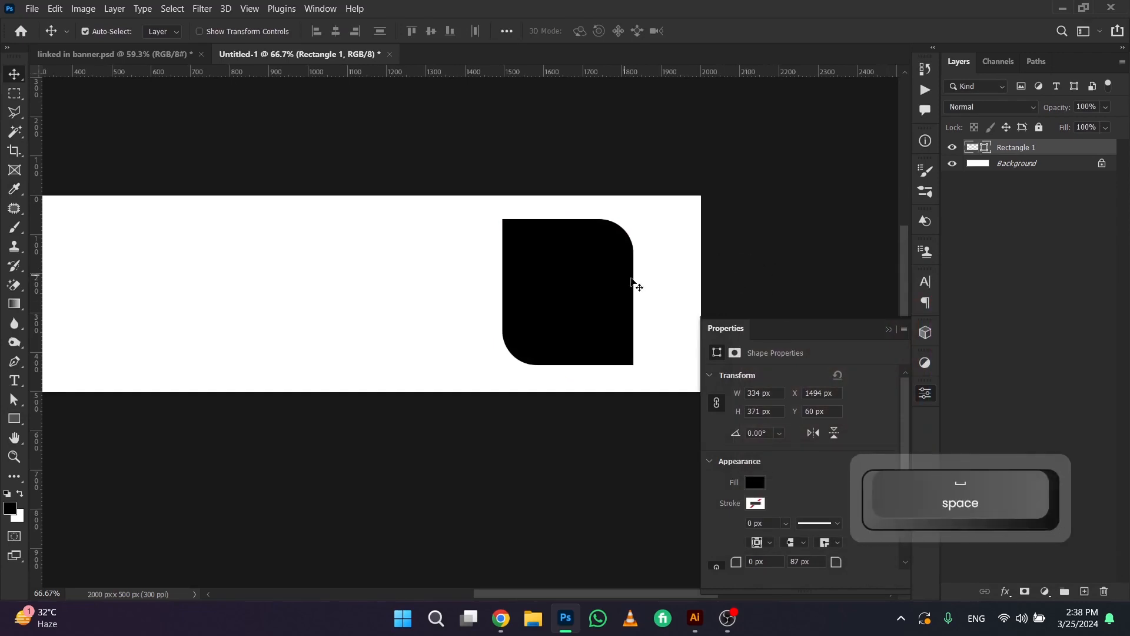
pyautogui.click(885, 330)
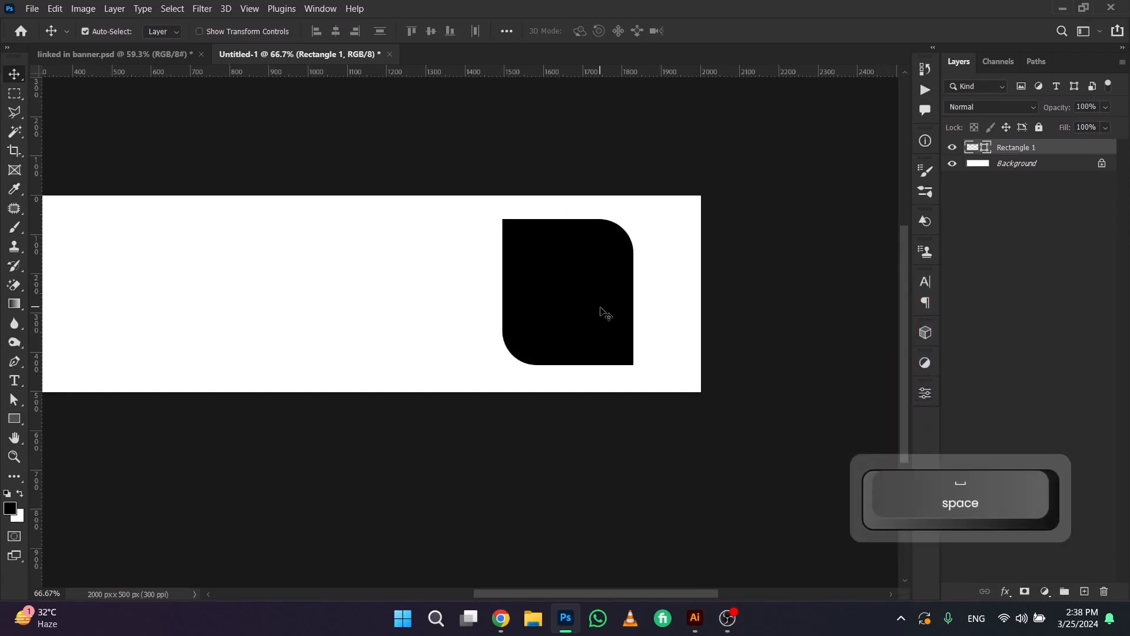
# Flip the black shape horizontally and move it slightly closer to the banner's right edge
pyautogui.hotkey('ctrl', 't')
pyautogui.rightClick(622, 264)
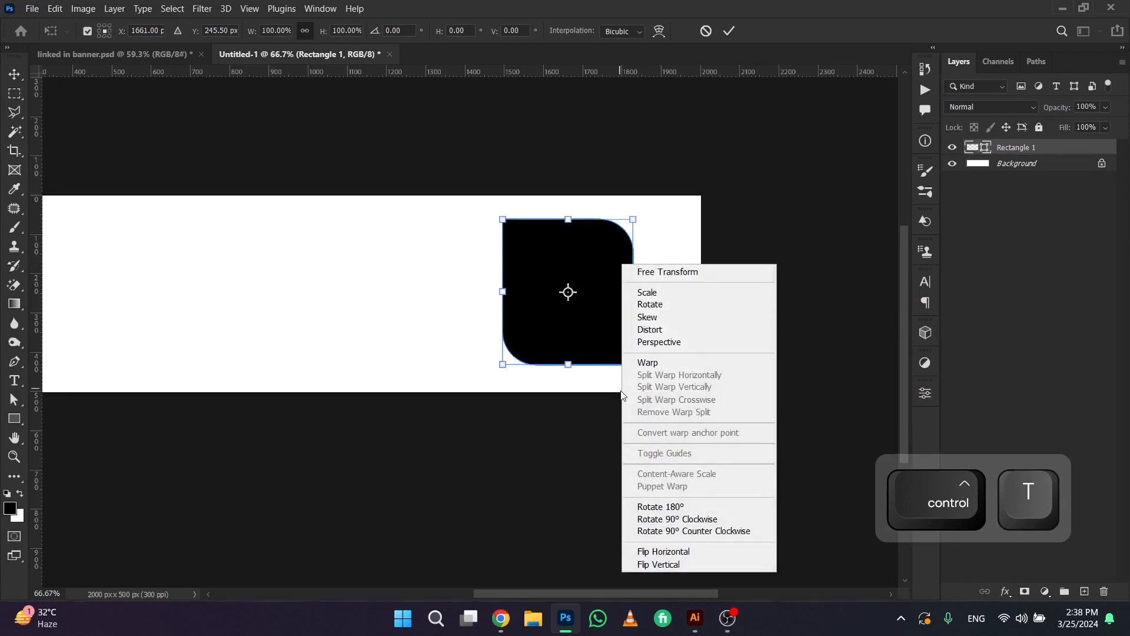
pyautogui.click(665, 551)
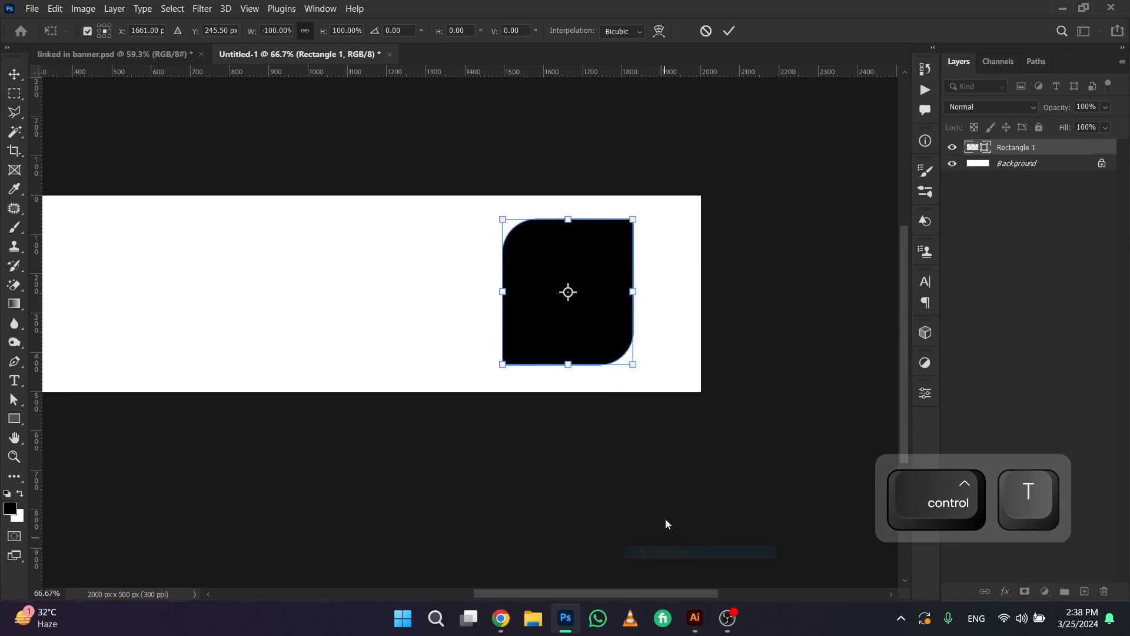
pyautogui.press('Return')
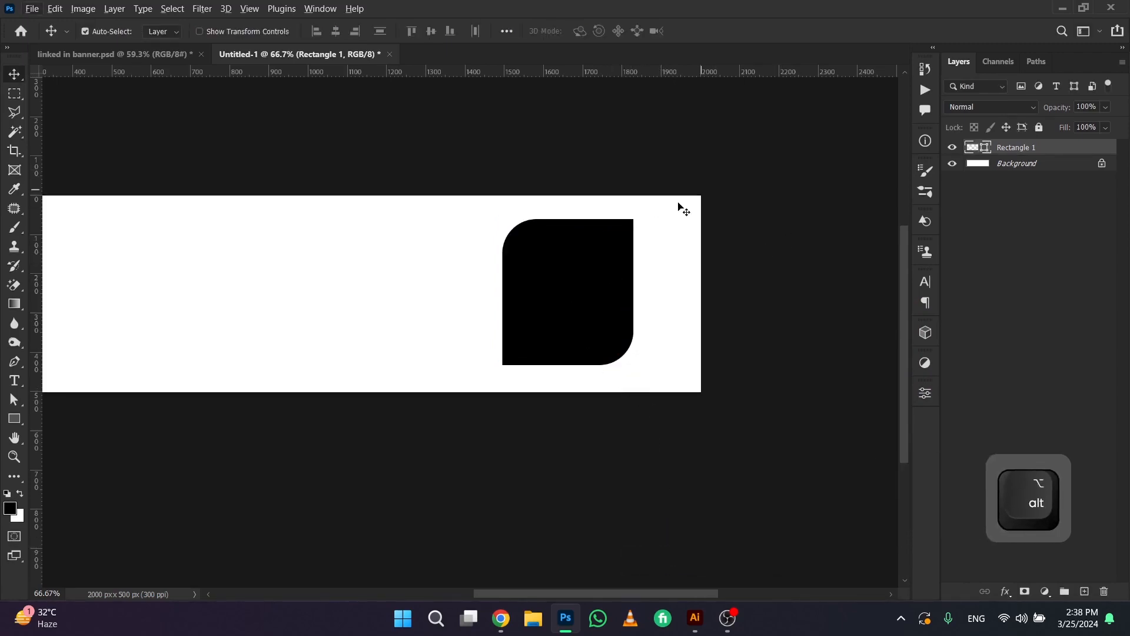
pyautogui.moveTo(595, 265); pyautogui.dragTo(578, 285)
# Add a black Poppins Regular text line with the person's name left of the black shape
pyautogui.scroll(-4, 579, 265)
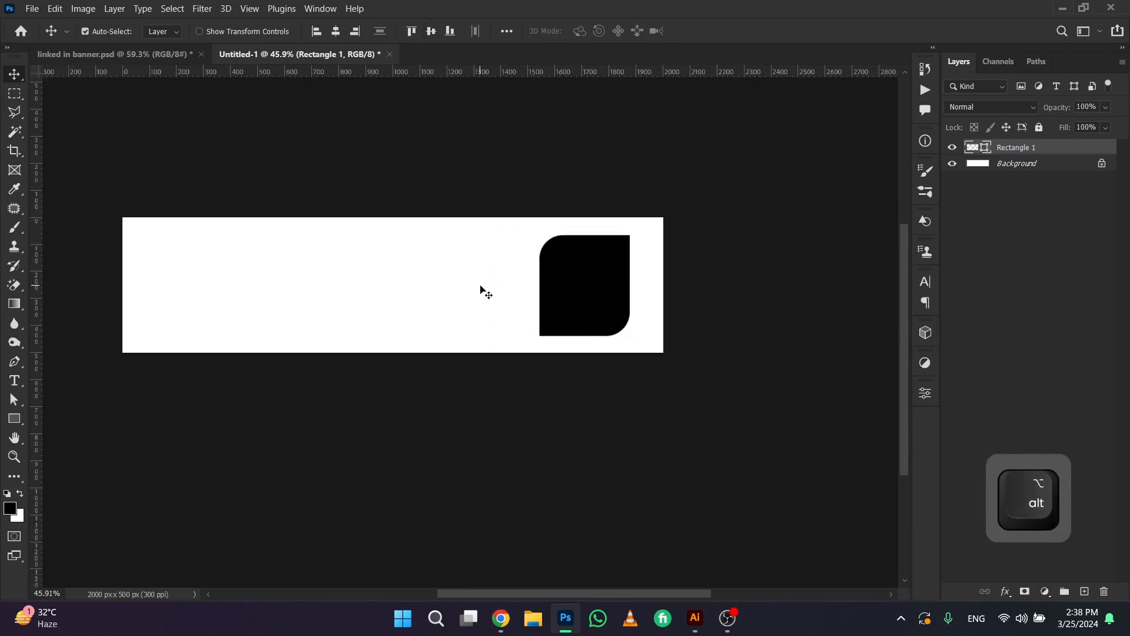
pyautogui.press('t')
pyautogui.click(294, 270)
pyautogui.press('capslock')
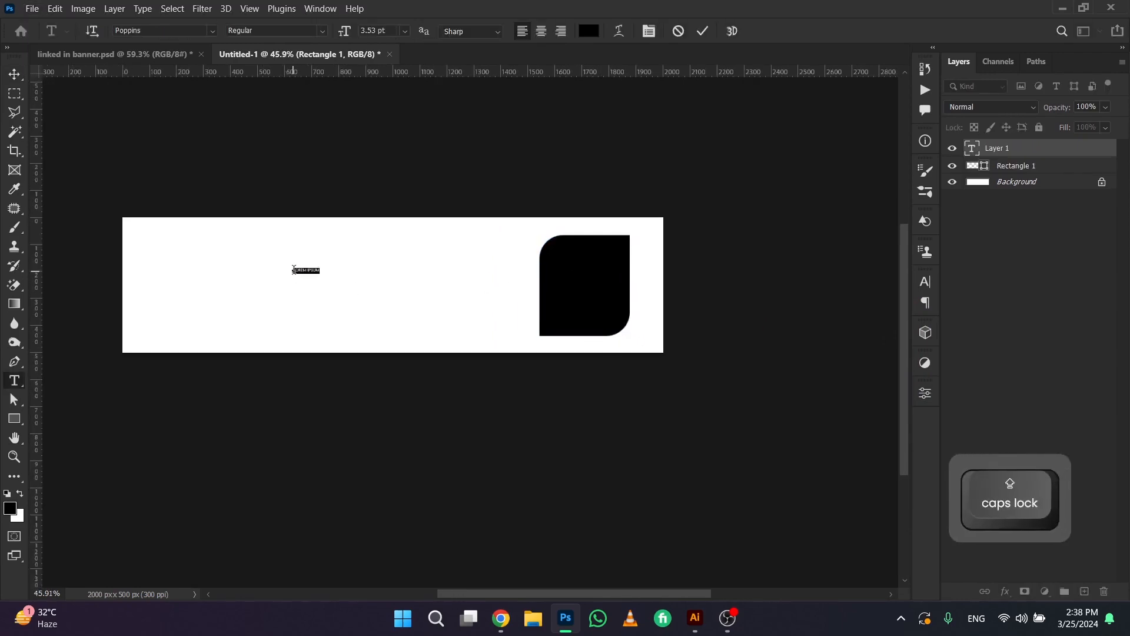
pyautogui.write('WILLA')
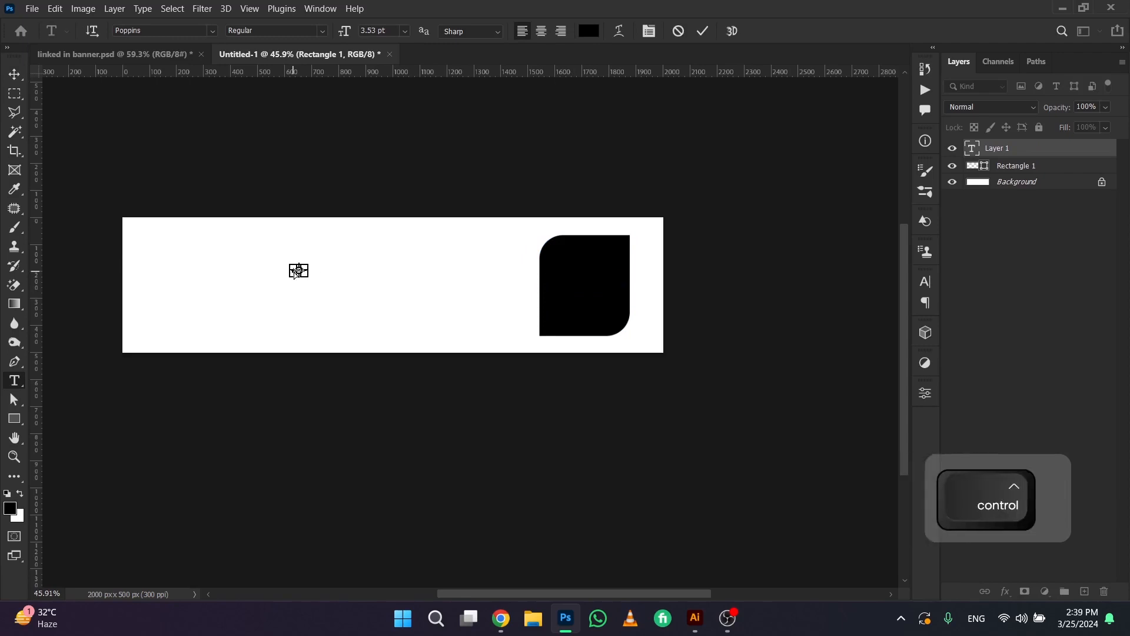
pyautogui.hotkey('ctrl', 'a')
pyautogui.write('WILLIAM')
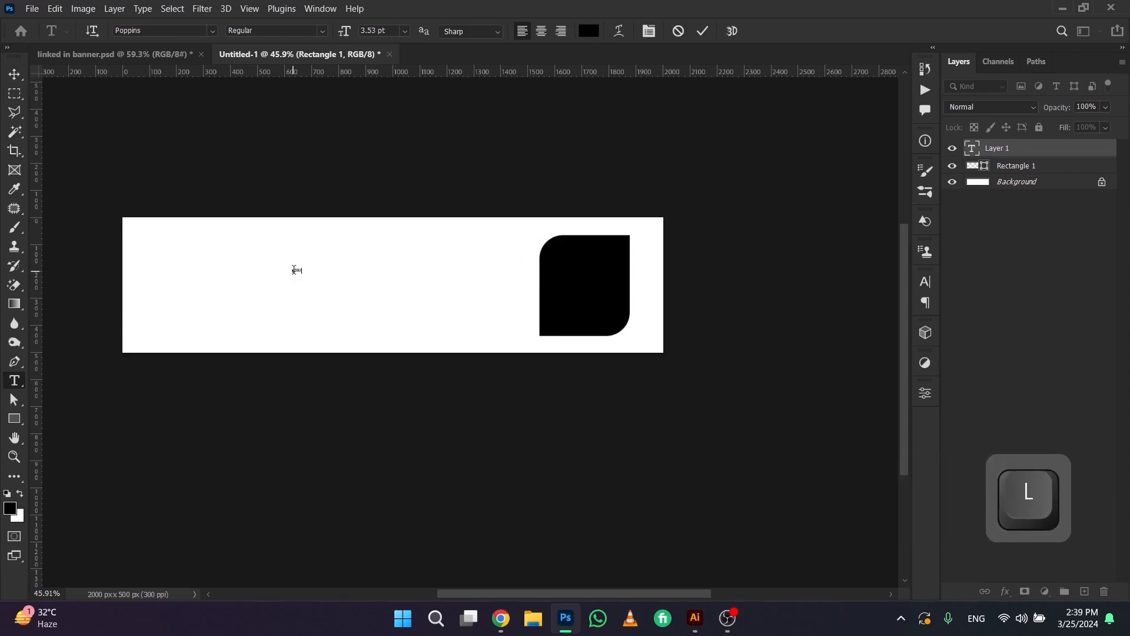
pyautogui.write(' K.')
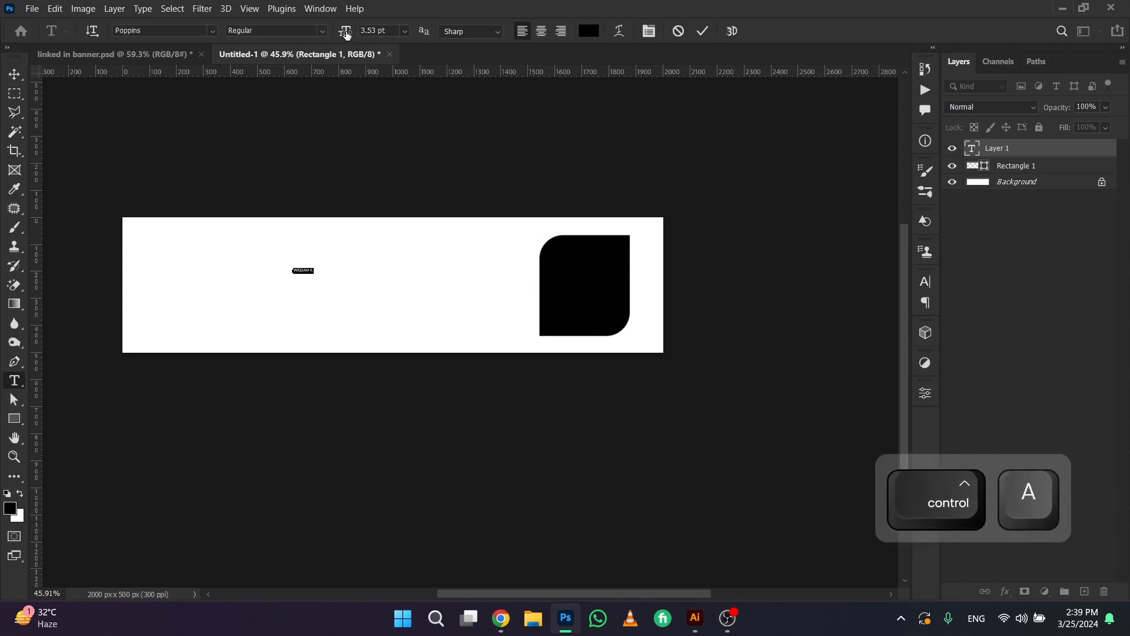
# Set the name text's size to 28 pt and move it into the left half of the banner
pyautogui.moveTo(345, 33)
pyautogui.mouseDown()
pyautogui.moveTo(383, 38)
pyautogui.moveTo(366, 42)
pyautogui.mouseUp()
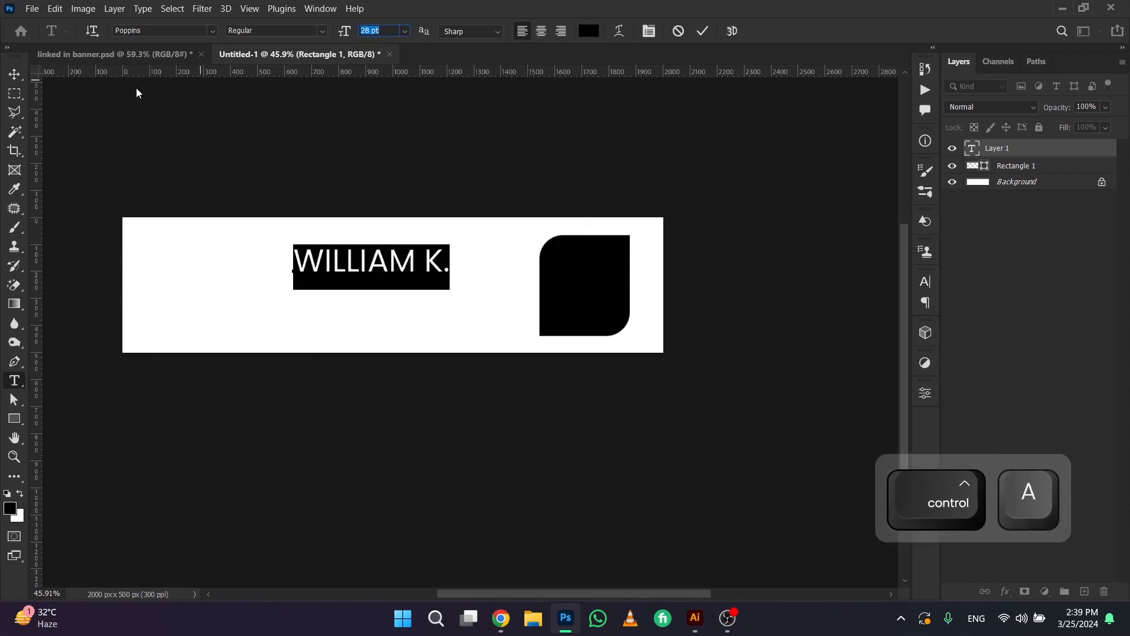
pyautogui.click(15, 73)
pyautogui.moveTo(386, 250); pyautogui.dragTo(307, 265)
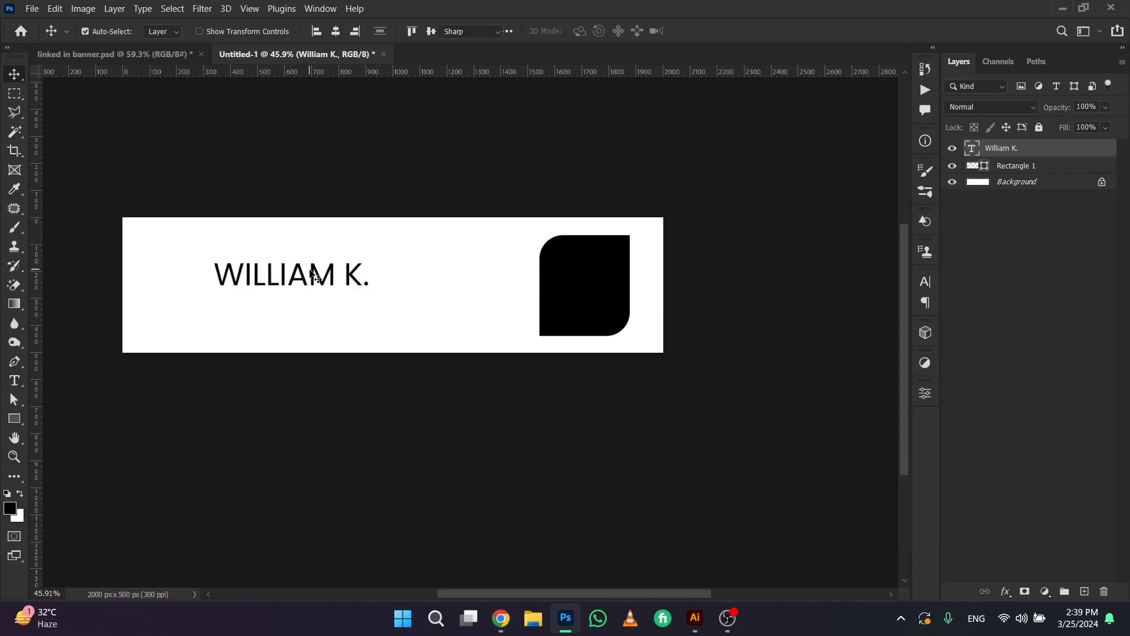
# Try the Raleway font on the name text and undo the font change
pyautogui.doubleClick(310, 268)
pyautogui.click(186, 30)
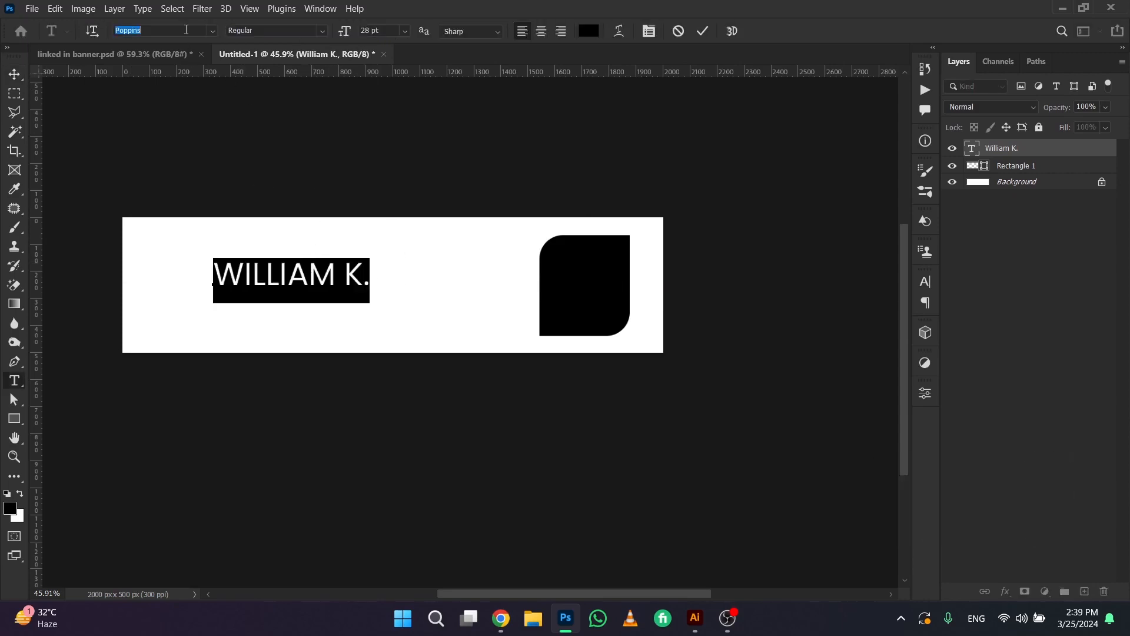
pyautogui.click(214, 30)
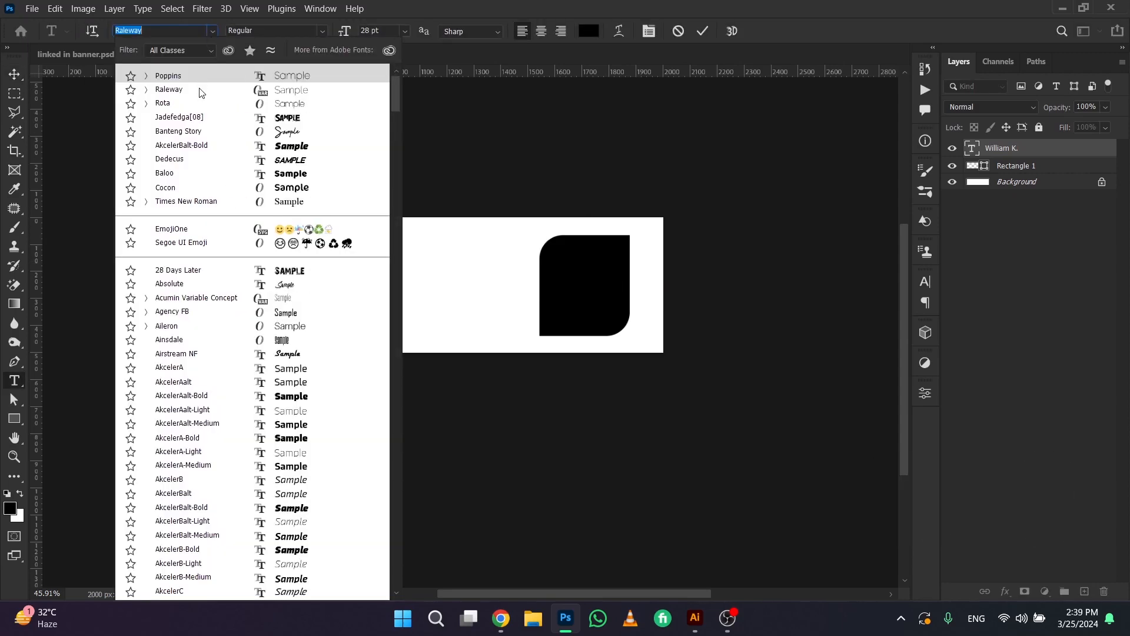
pyautogui.click(199, 92)
pyautogui.click(15, 74)
pyautogui.hotkey('ctrl', 'z')
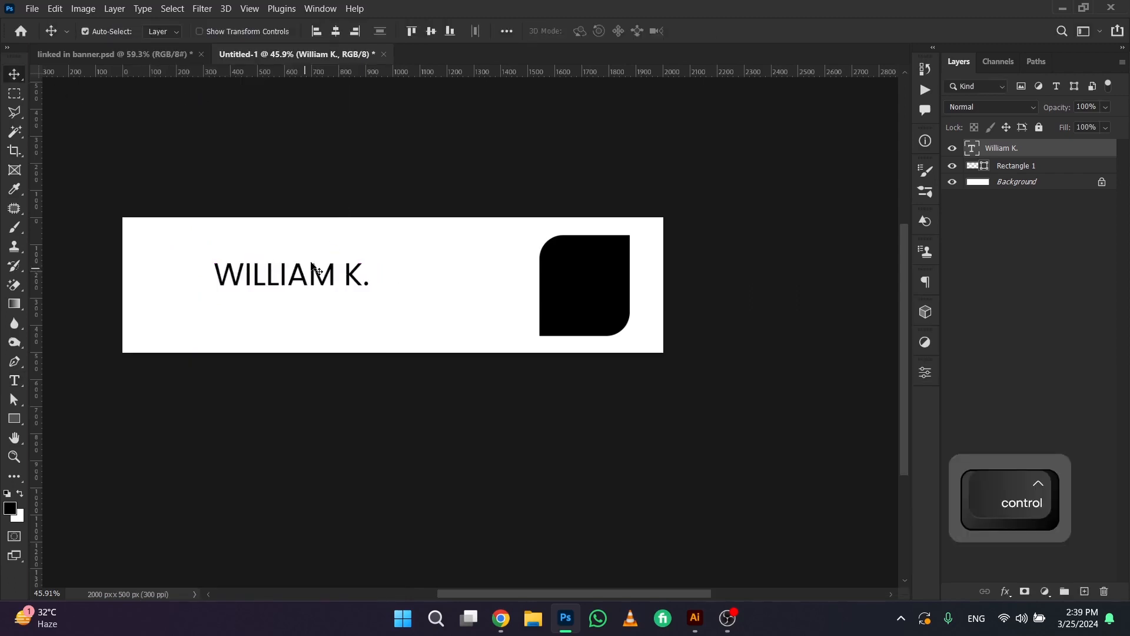
# Shift the name text slightly further left on the banner
pyautogui.moveTo(299, 273); pyautogui.dragTo(283, 275)
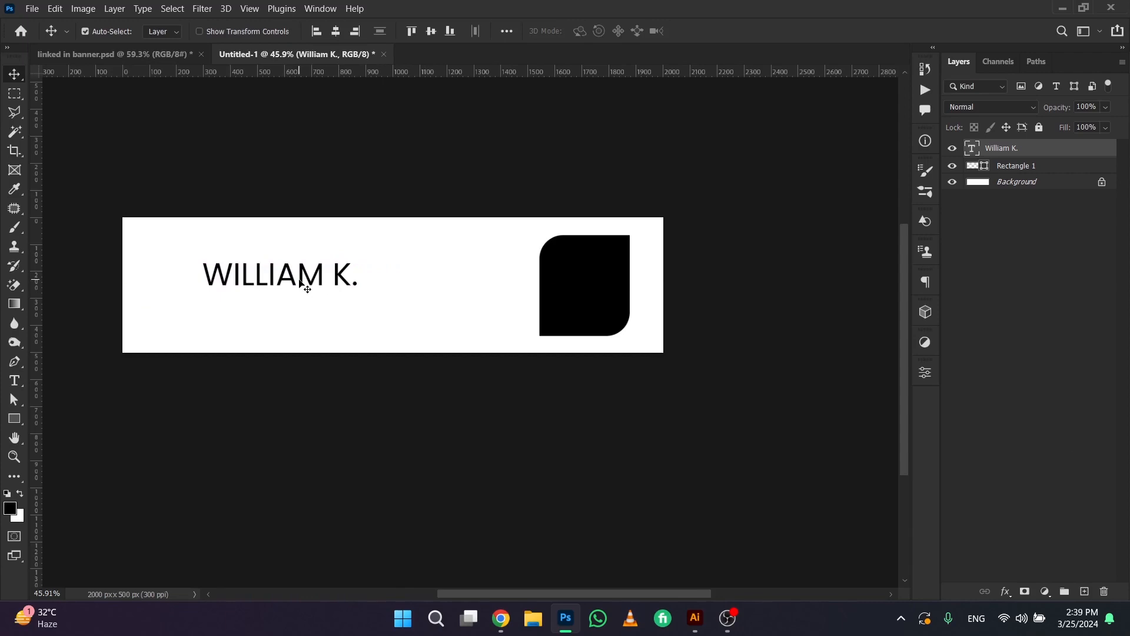
# Turn off All Caps on the name text, scale it to about 25.43 pt and reposition it on the banner
pyautogui.click(325, 9)
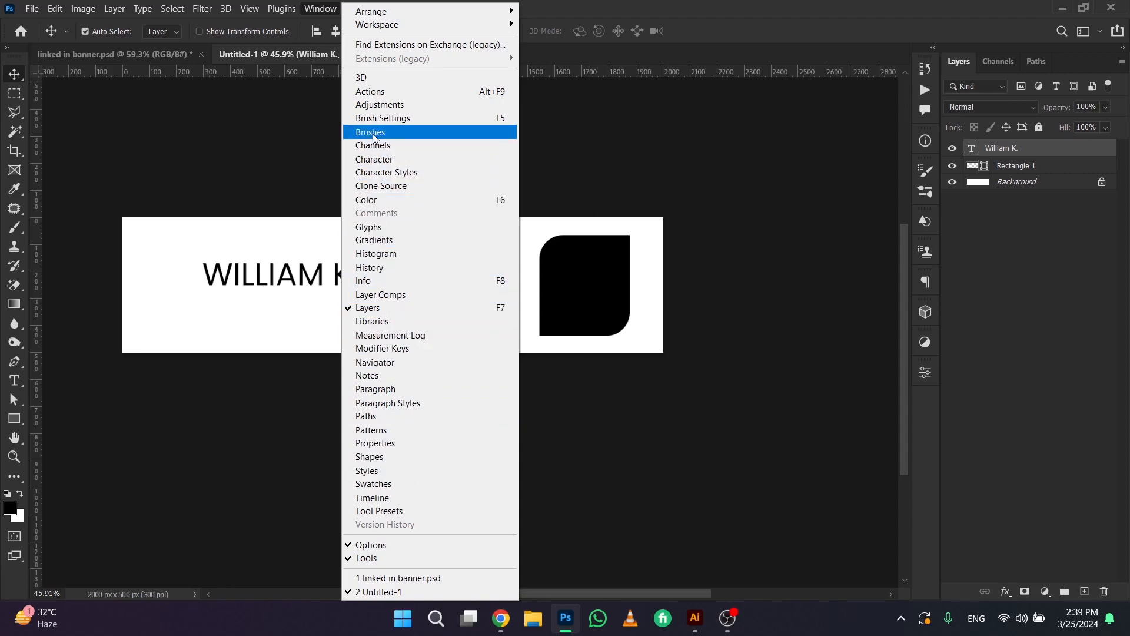
pyautogui.click(379, 158)
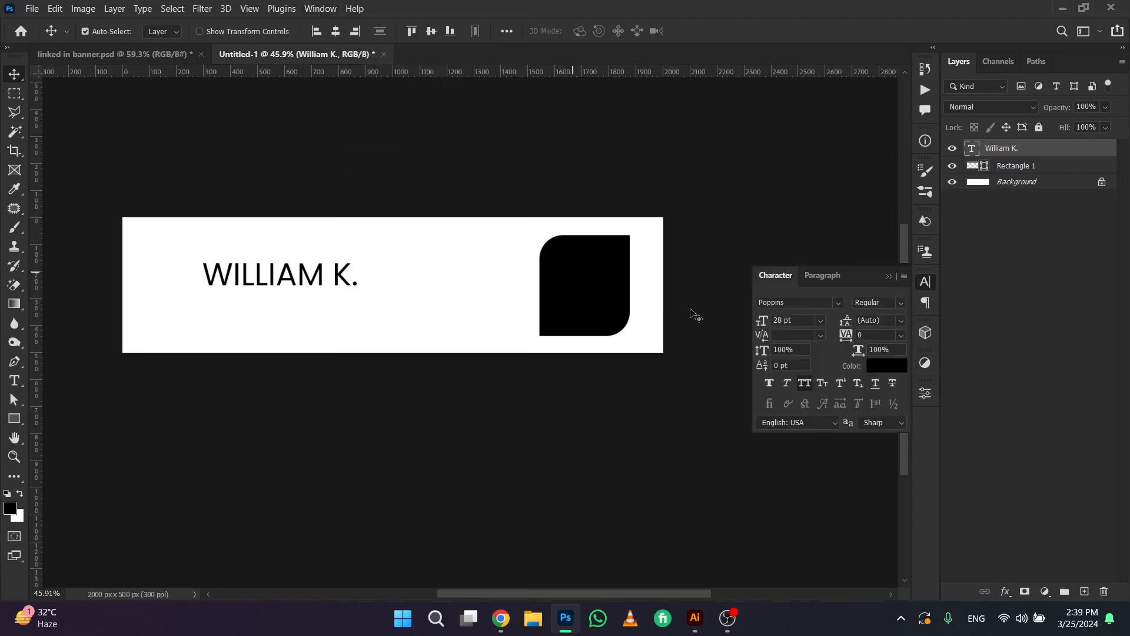
pyautogui.click(805, 382)
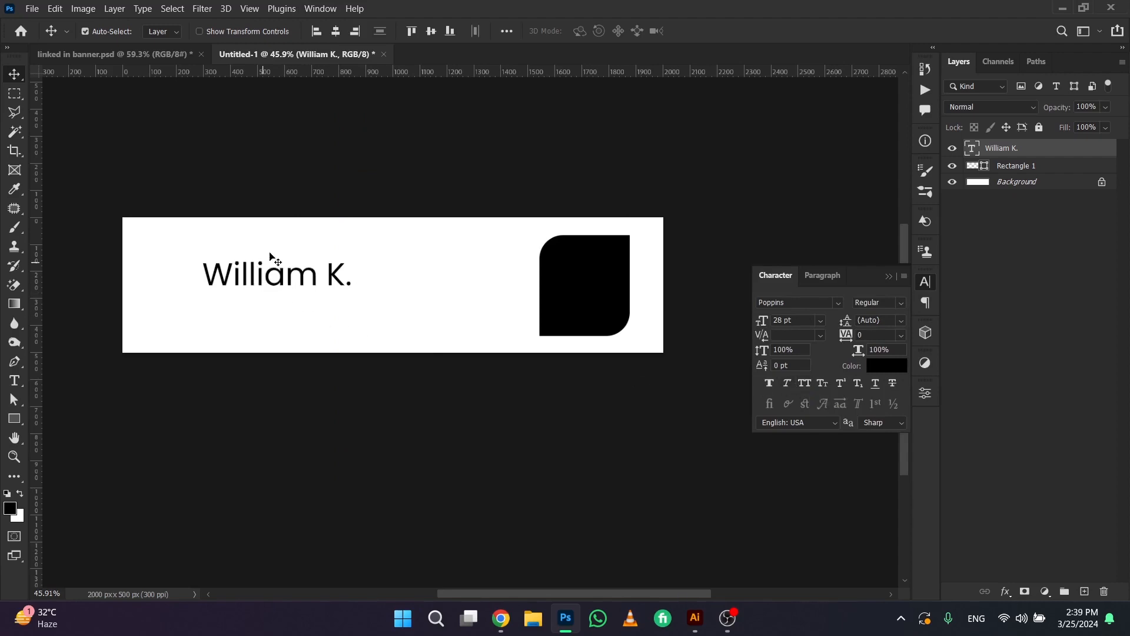
pyautogui.moveTo(277, 271); pyautogui.dragTo(272, 280)
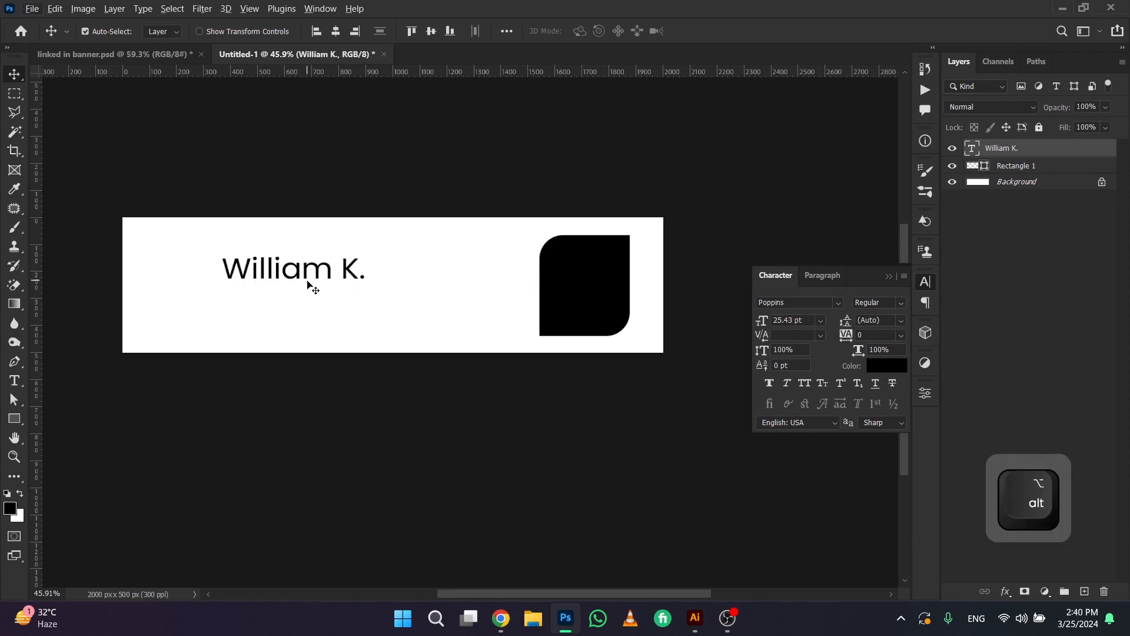
pyautogui.hotkey('ctrl', 'o')
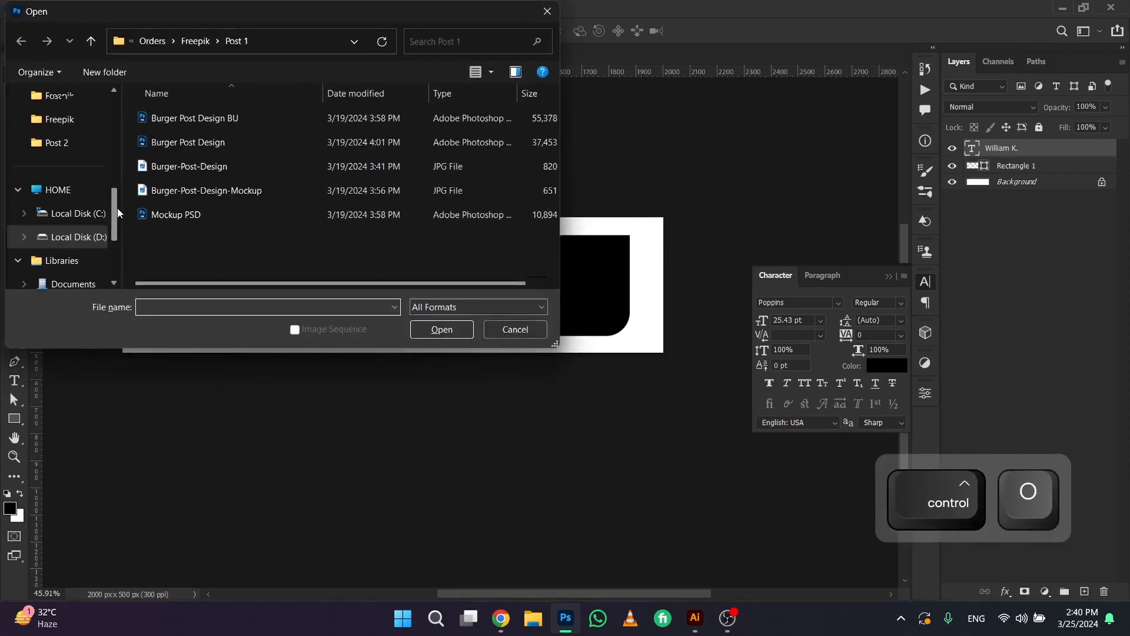
pyautogui.scroll(5, 118, 207)
pyautogui.click(65, 218)
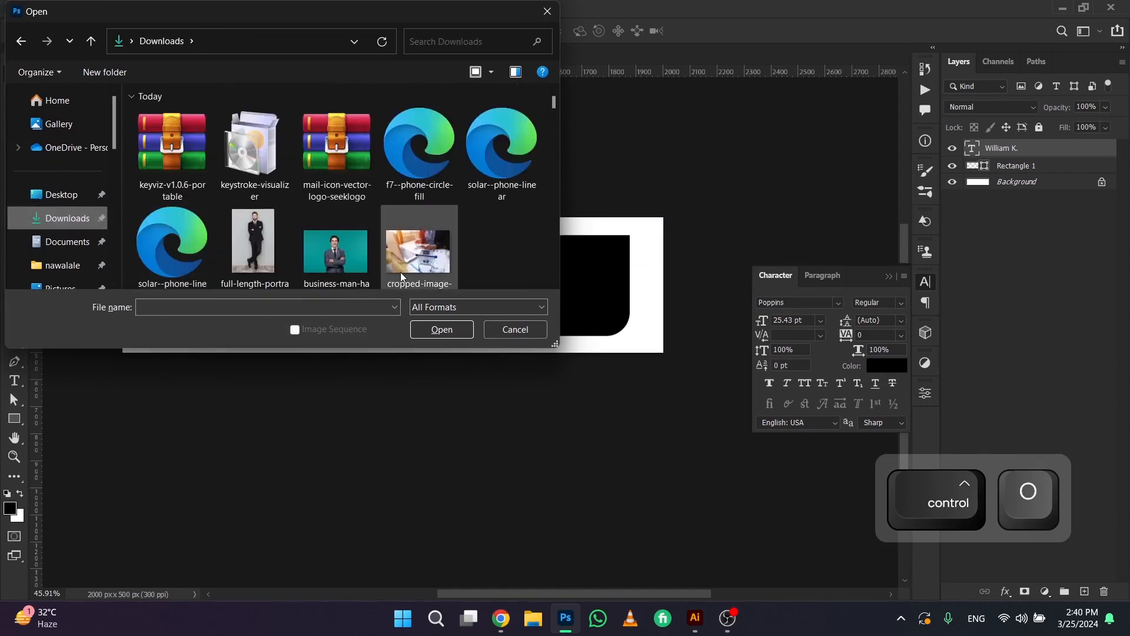
pyautogui.click(516, 331)
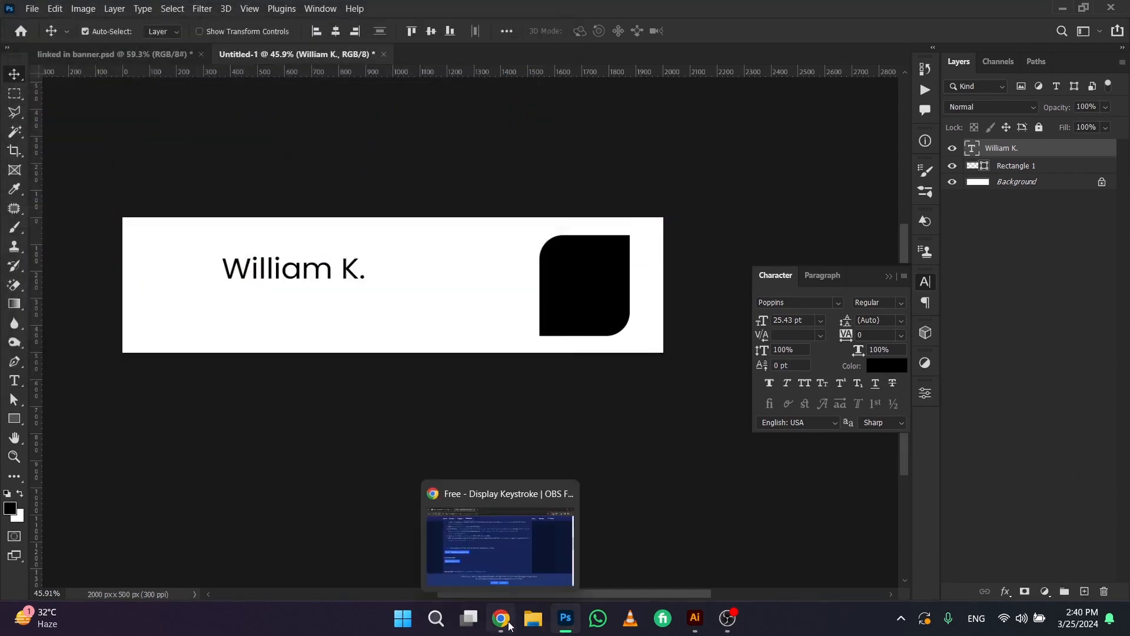
# Switch to Chrome and search the Iconify icon sets for "phone"
pyautogui.click(510, 624)
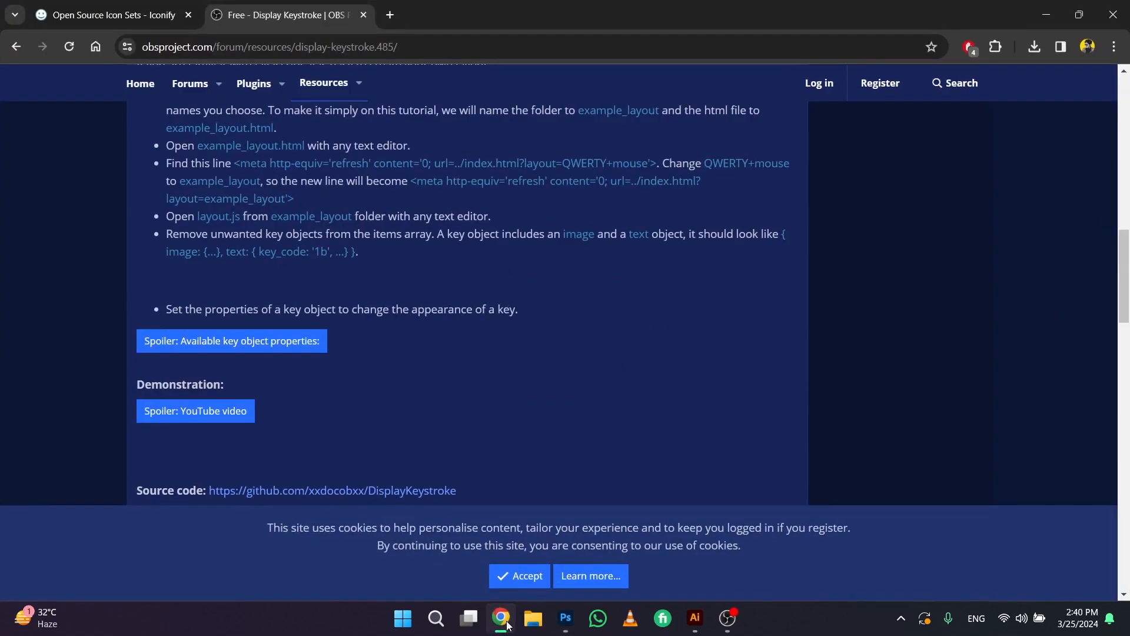
pyautogui.click(142, 15)
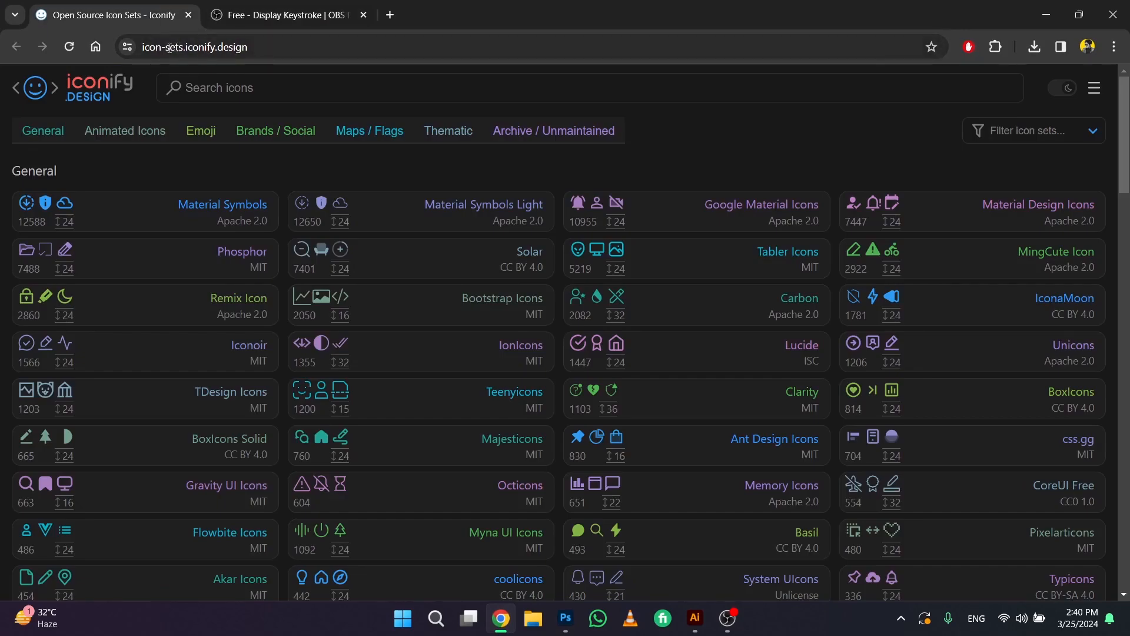
pyautogui.click(260, 47)
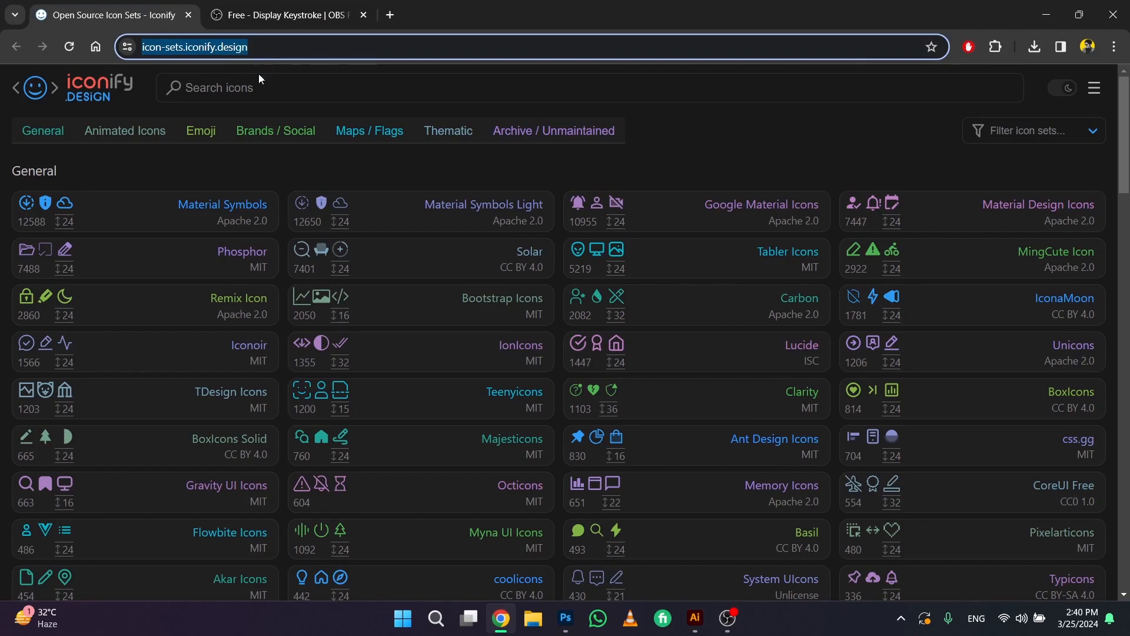
pyautogui.click(256, 88)
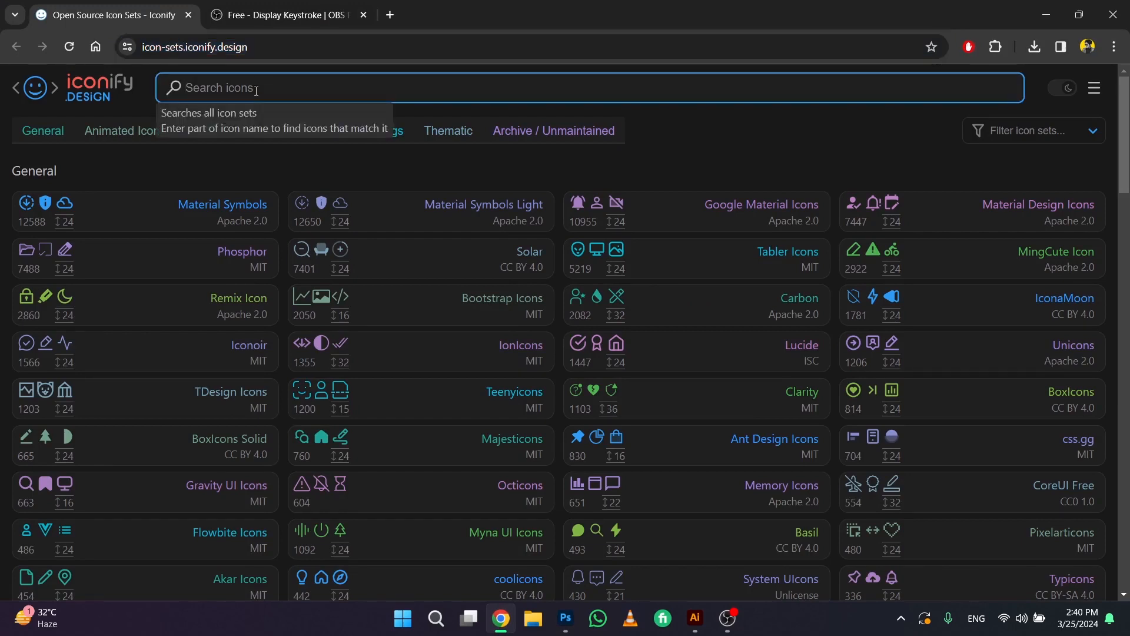
pyautogui.write('phone')
pyautogui.press('Return')
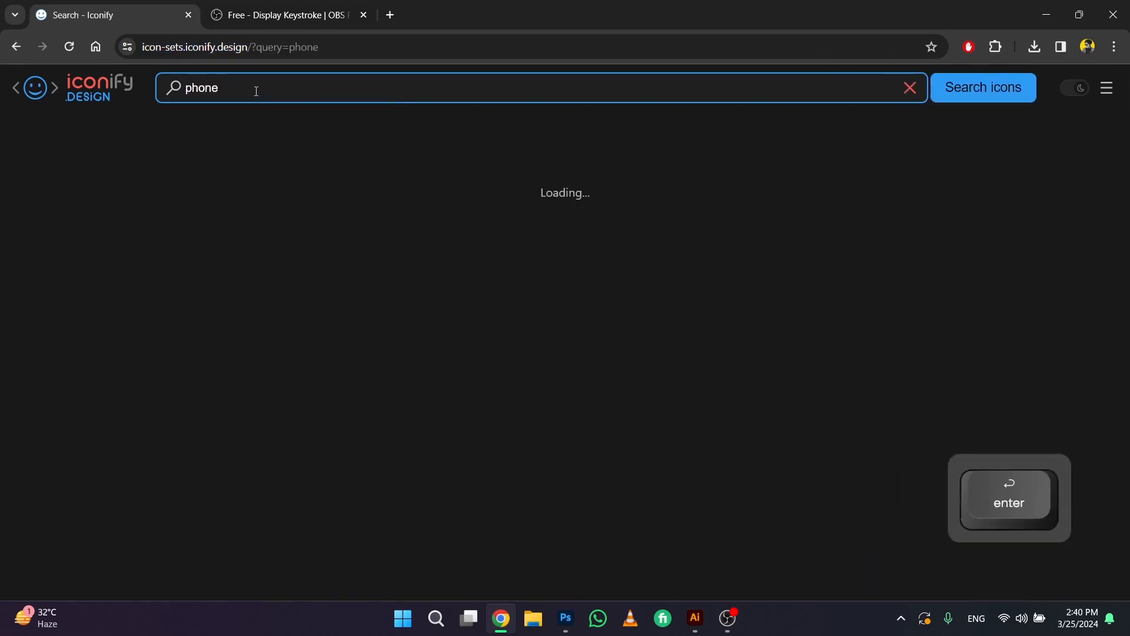
# Find the round el:phone-alt icon among the phone results and download it in black as an SVG
pyautogui.scroll(-1, 598, 415)
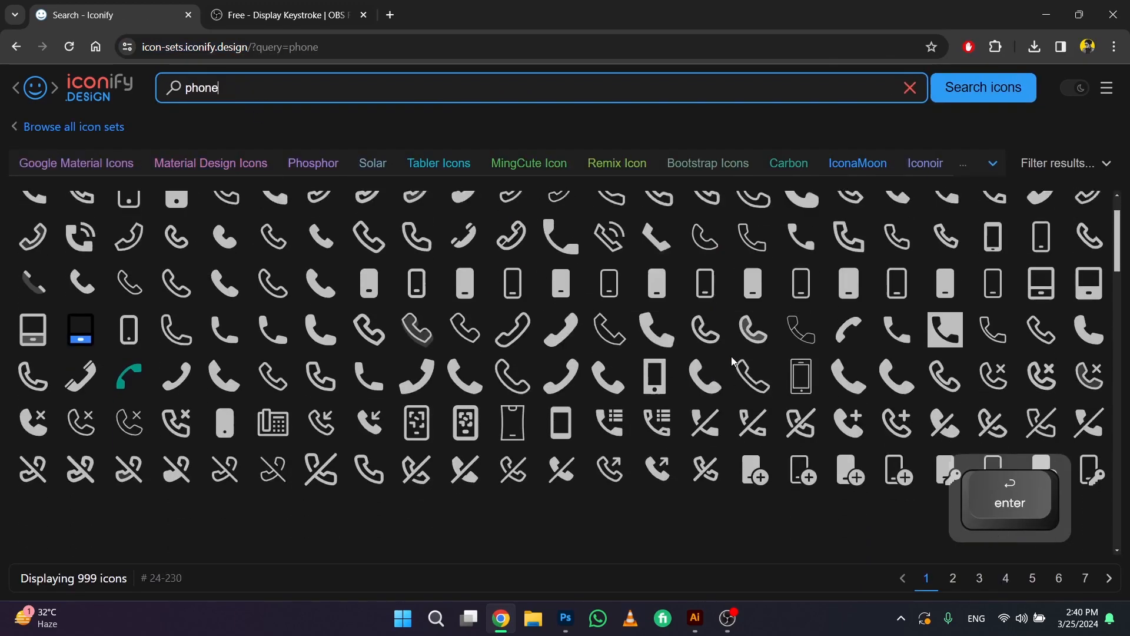
pyautogui.scroll(-3, 598, 415)
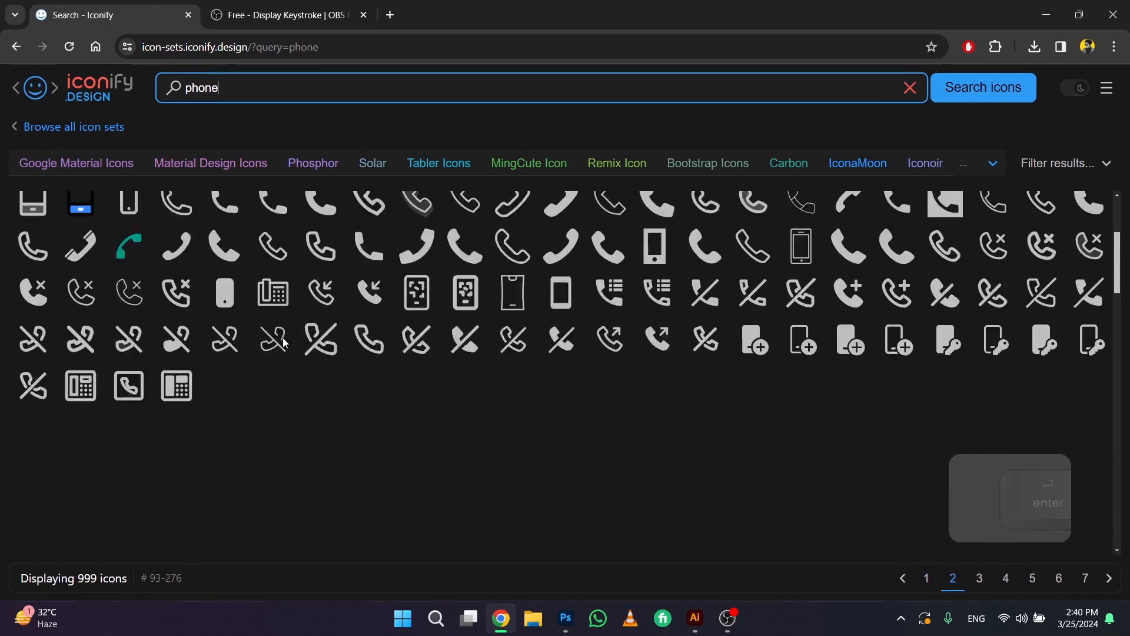
pyautogui.click(177, 423)
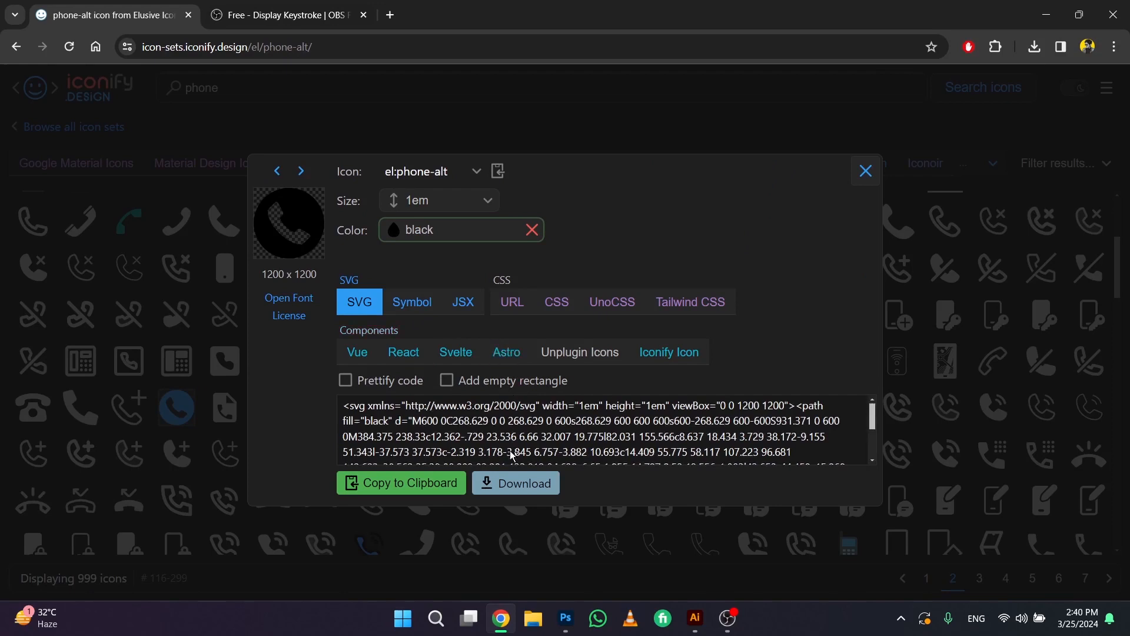
pyautogui.click(516, 484)
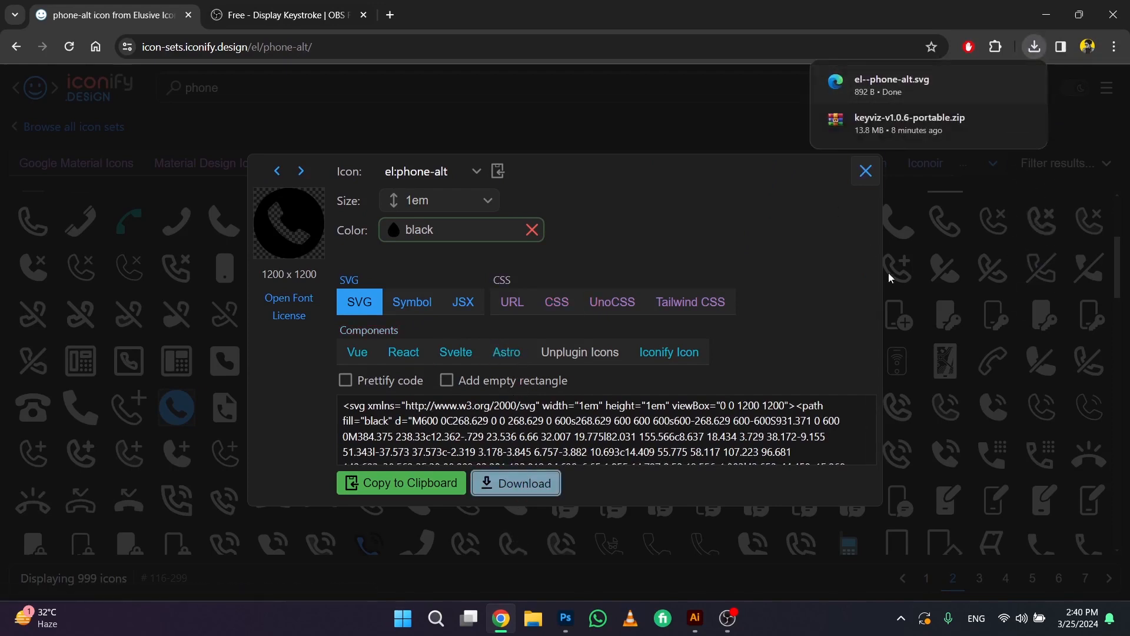
# Switch to Photoshop and open el--phone-alt.svg from the Downloads folder
pyautogui.click(566, 618)
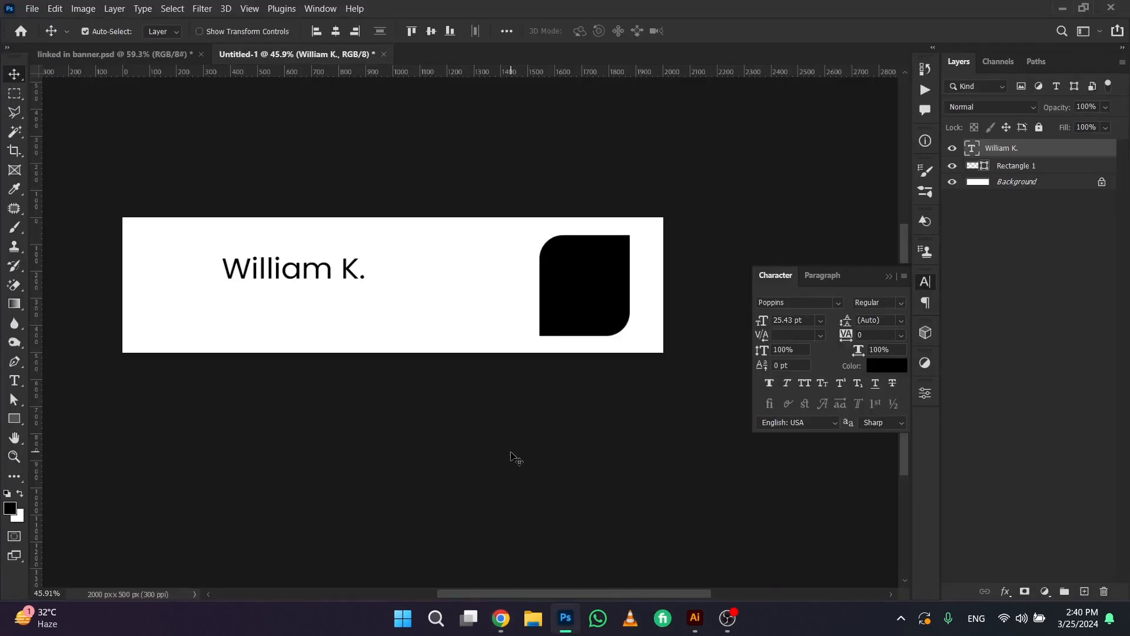
pyautogui.hotkey('ctrl', 'o')
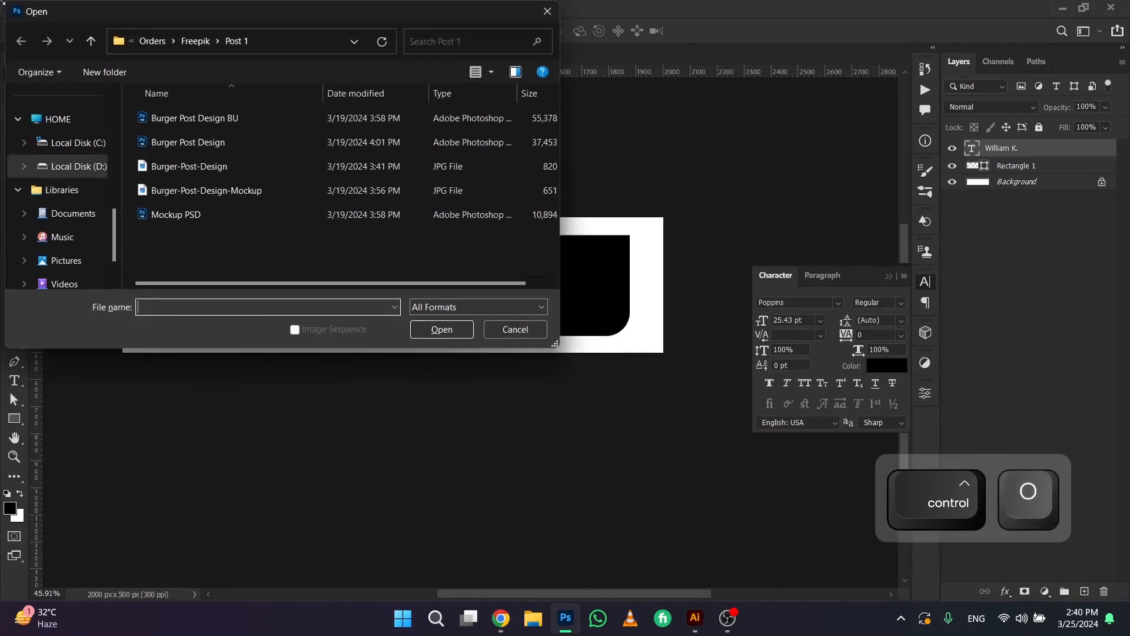
pyautogui.scroll(5, 105, 199)
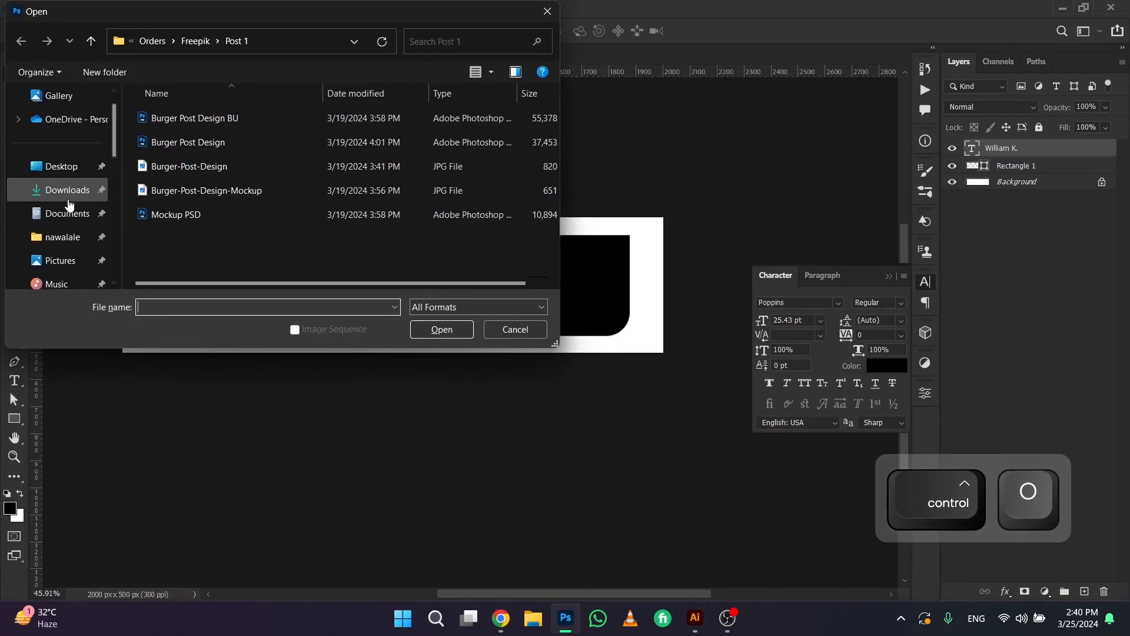
pyautogui.click(68, 201)
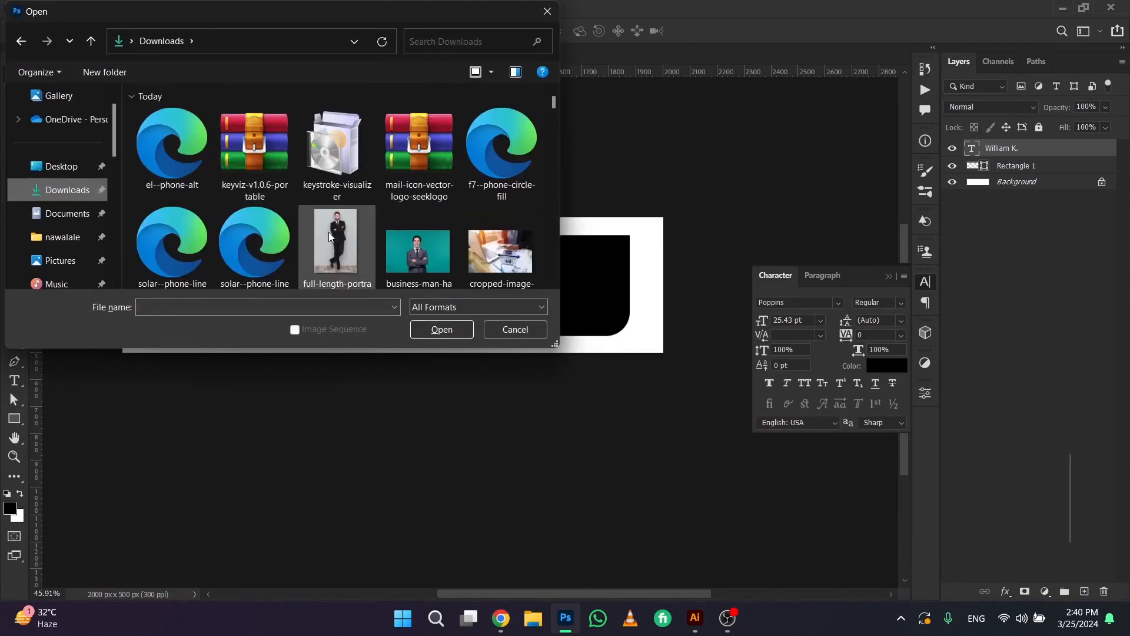
pyautogui.click(183, 170)
pyautogui.doubleClick(183, 169)
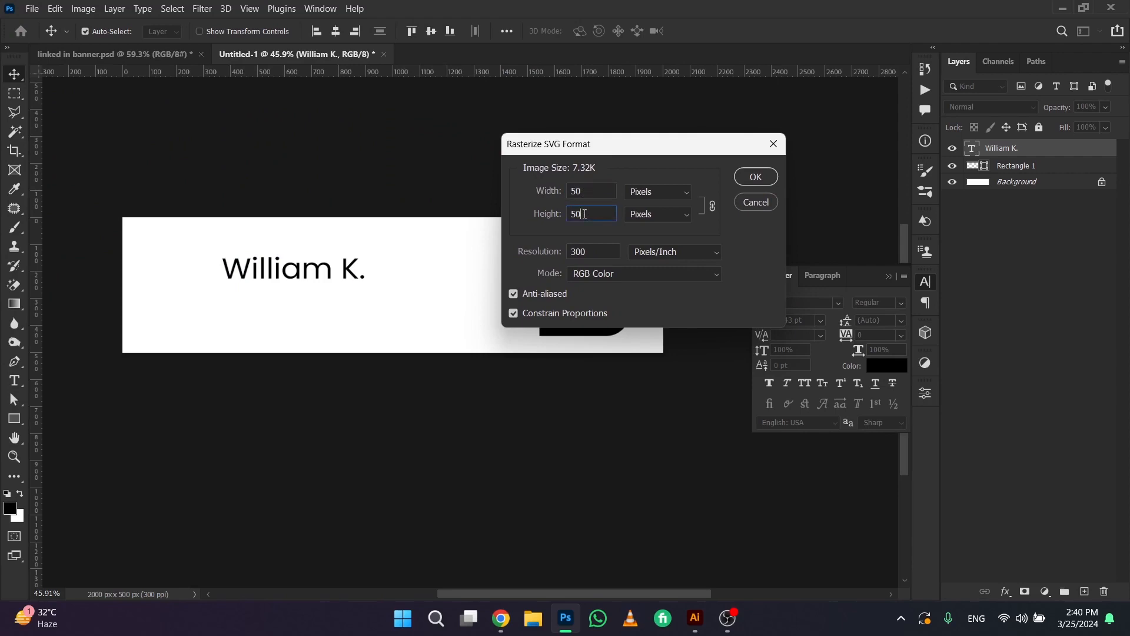
# Rasterize the phone icon SVG at 250 x 250 pixels
pyautogui.click(572, 187)
pyautogui.write('25')
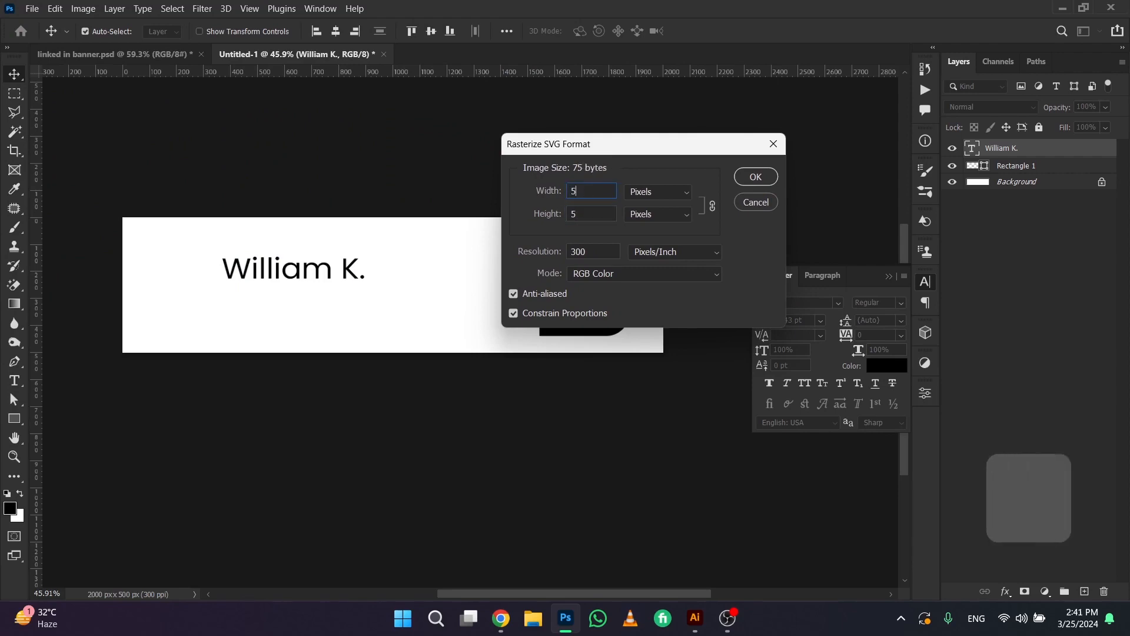
pyautogui.press('BackSpace')
pyautogui.write('50')
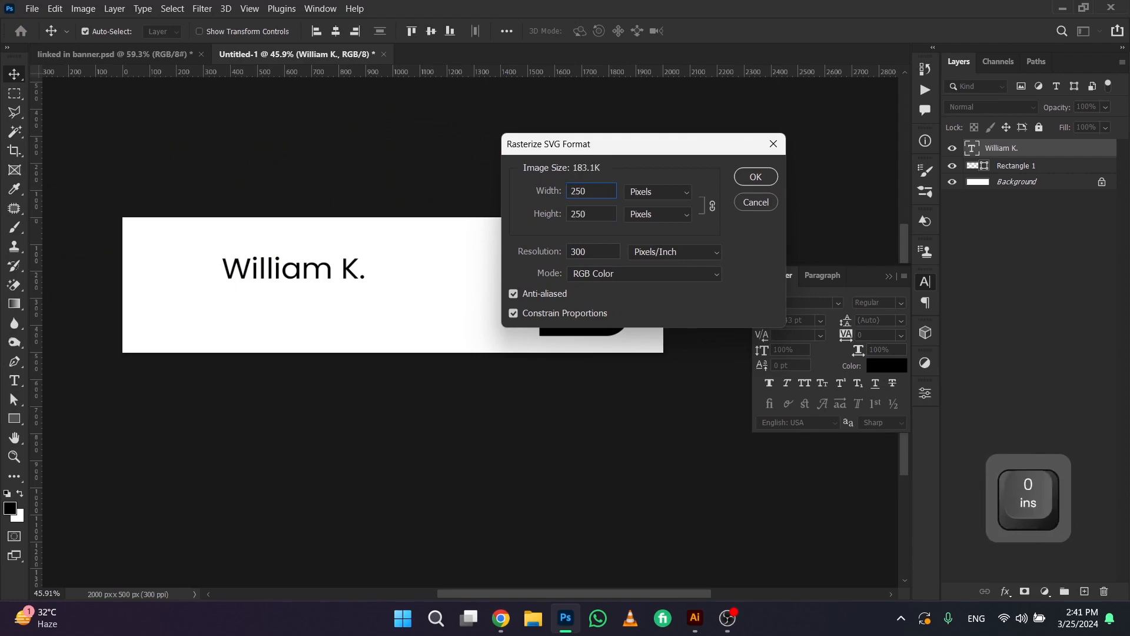
pyautogui.press('Return')
# Bring the phone icon into the banner document below the name and scale it to about 34%
pyautogui.moveTo(333, 147); pyautogui.dragTo(334, 318)
pyautogui.hotkey('ctrl', 't')
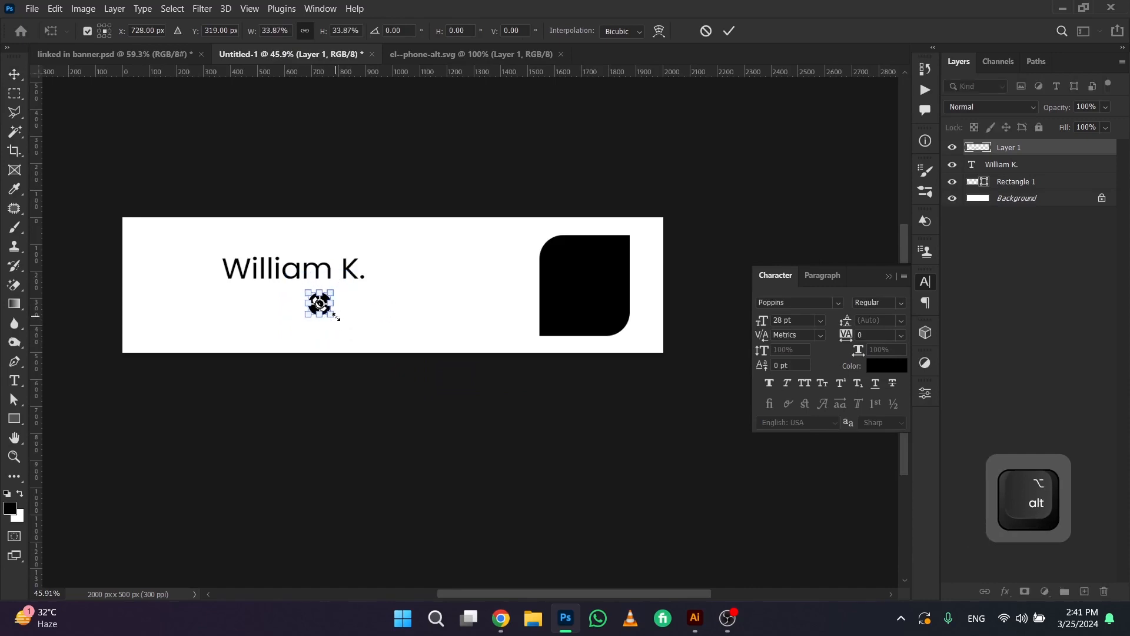
pyautogui.press('Return')
# Align the phone icon with the left edge of the name, directly beneath it, and scale it down further
pyautogui.scroll(5, 331, 316)
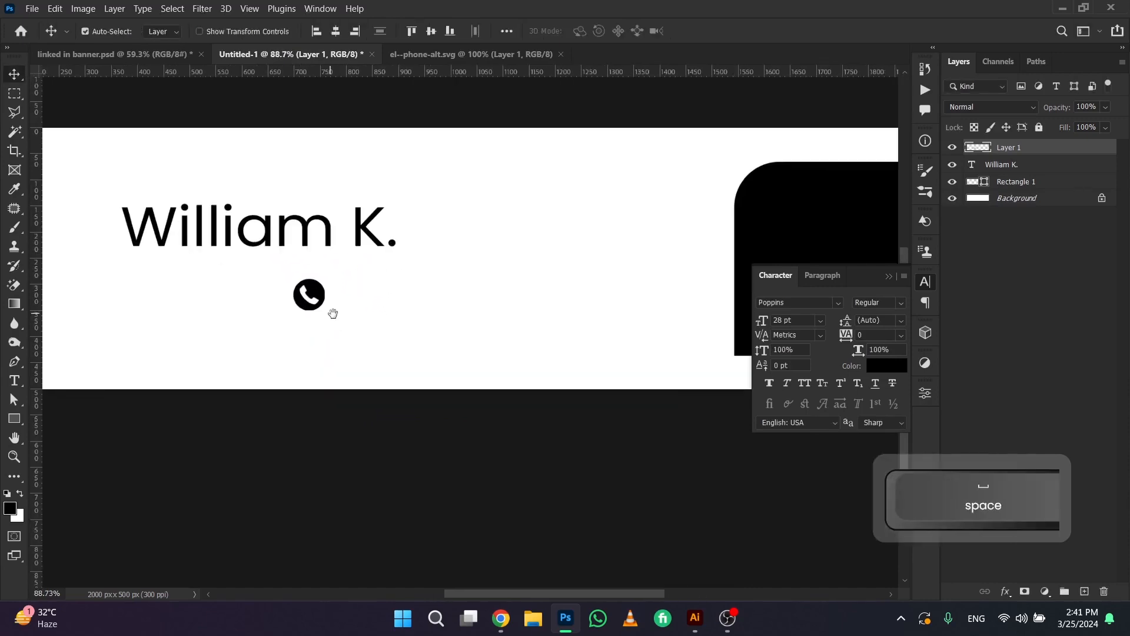
pyautogui.moveTo(340, 297); pyautogui.dragTo(181, 270)
pyautogui.hotkey('ctrl', 't')
pyautogui.press('Return')
pyautogui.scroll(3, 183, 292)
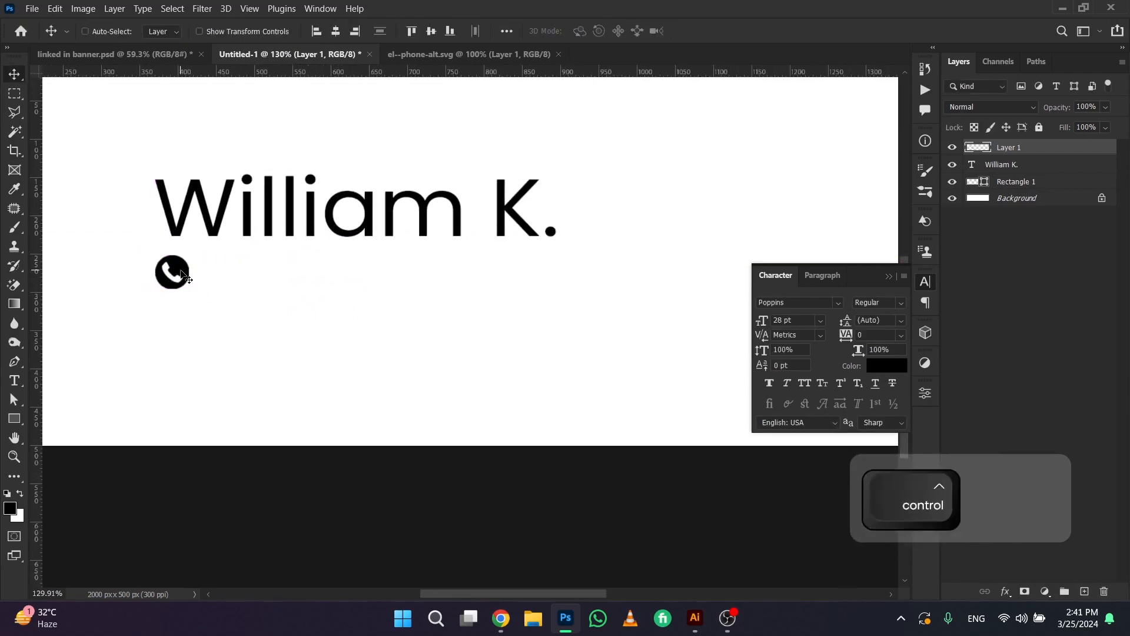
pyautogui.press('t')
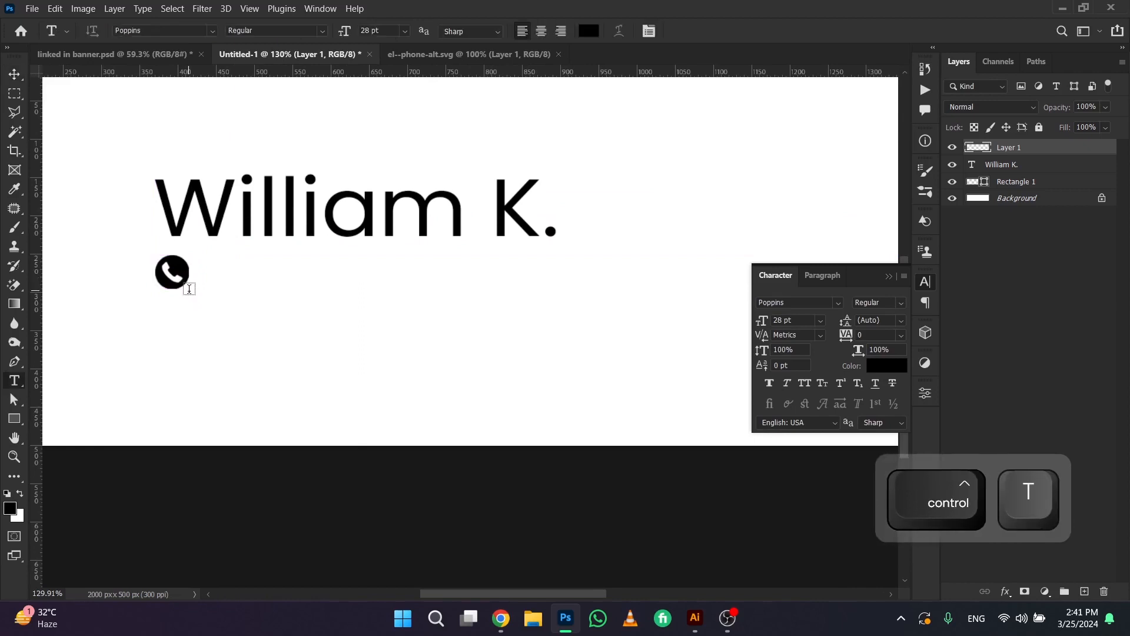
pyautogui.click(13, 77)
pyautogui.scroll(-2, 169, 249)
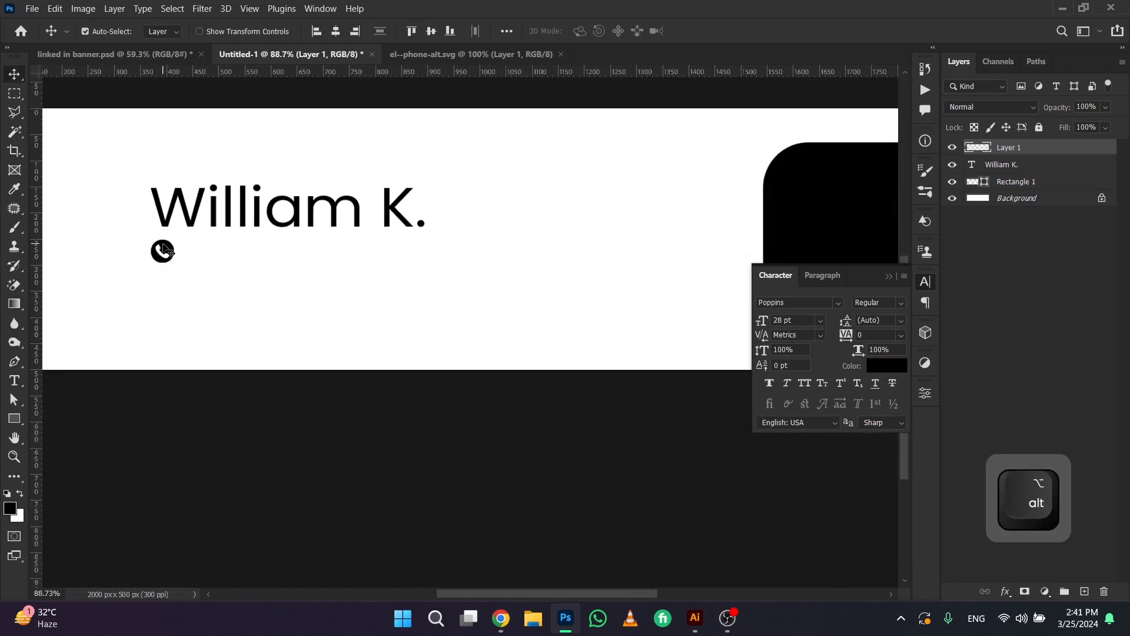
pyautogui.hotkey('ctrl', 'o')
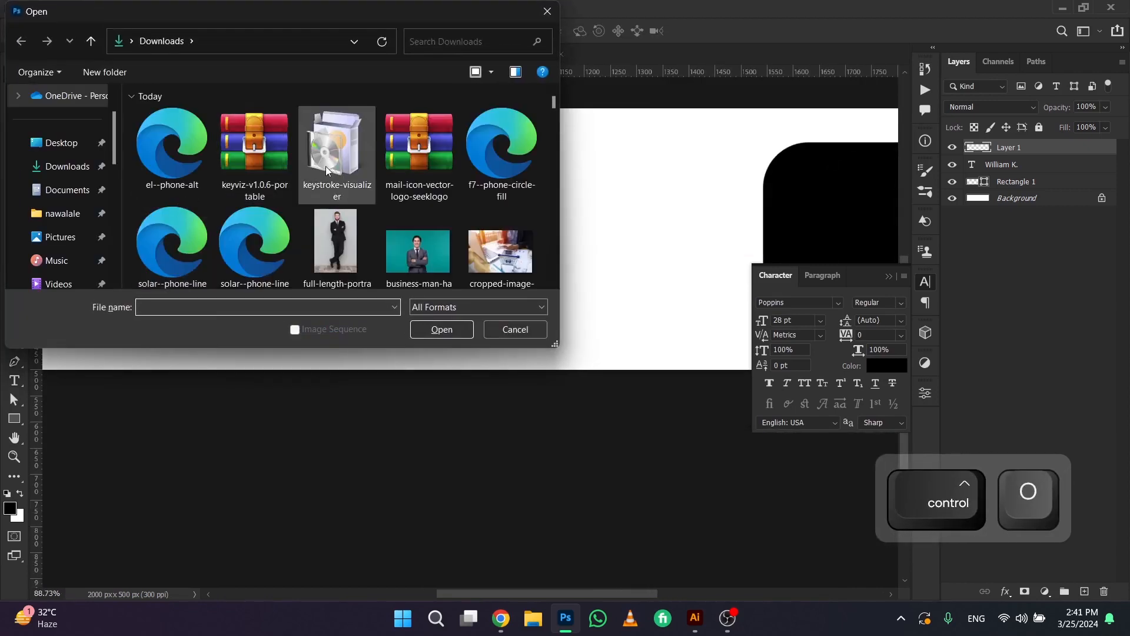
pyautogui.click(500, 330)
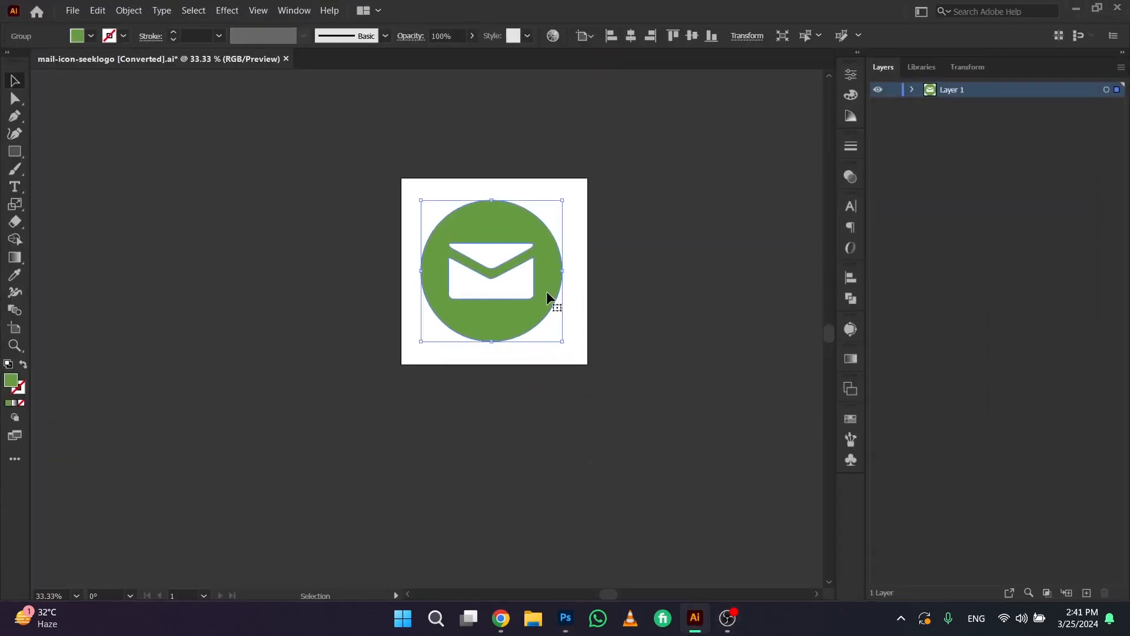
pyautogui.hotkey('alt', 'Tab')
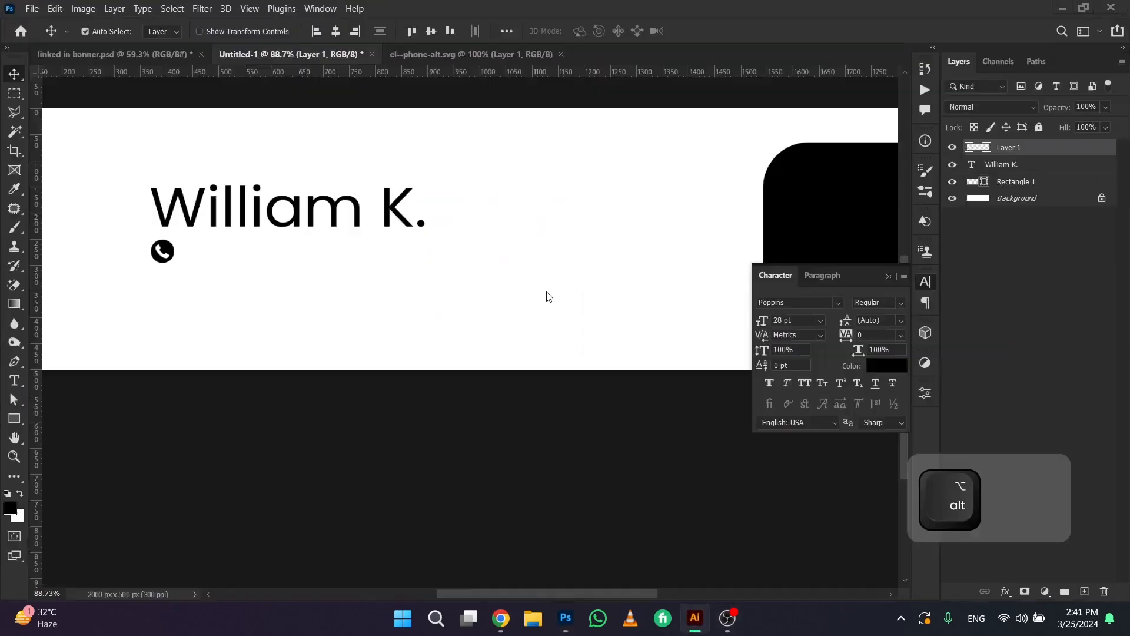
# Search Iconify in Chrome for "mail", browse the envelope icons for a match to the phone icon, and return to Photoshop
pyautogui.click(499, 628)
pyautogui.click(865, 171)
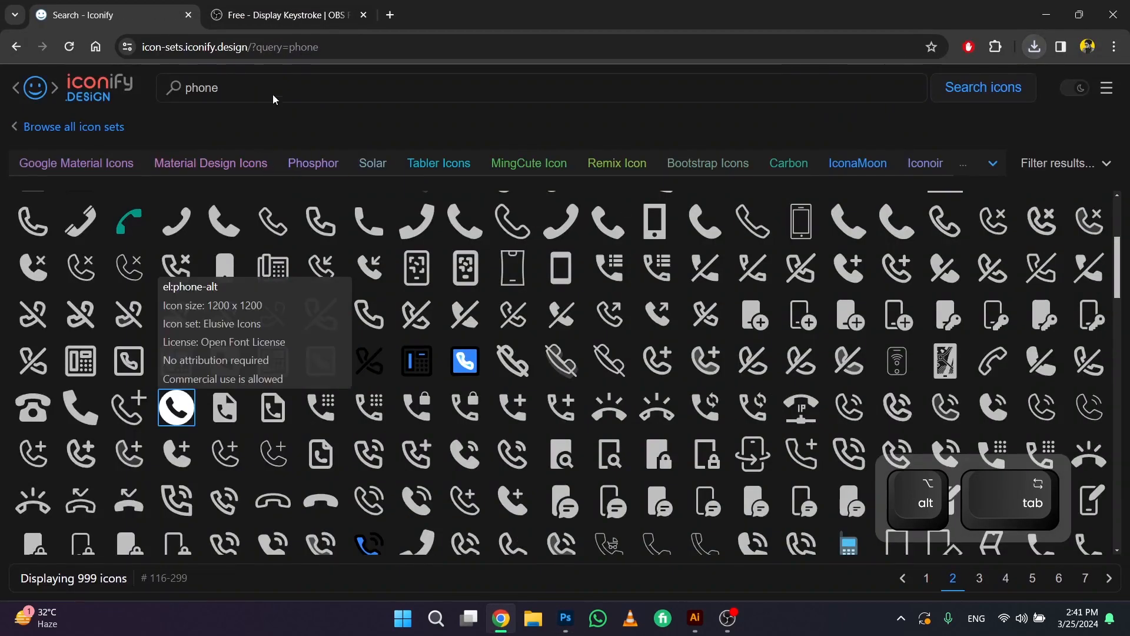
pyautogui.click(162, 97)
pyautogui.write('mail')
pyautogui.press('Return')
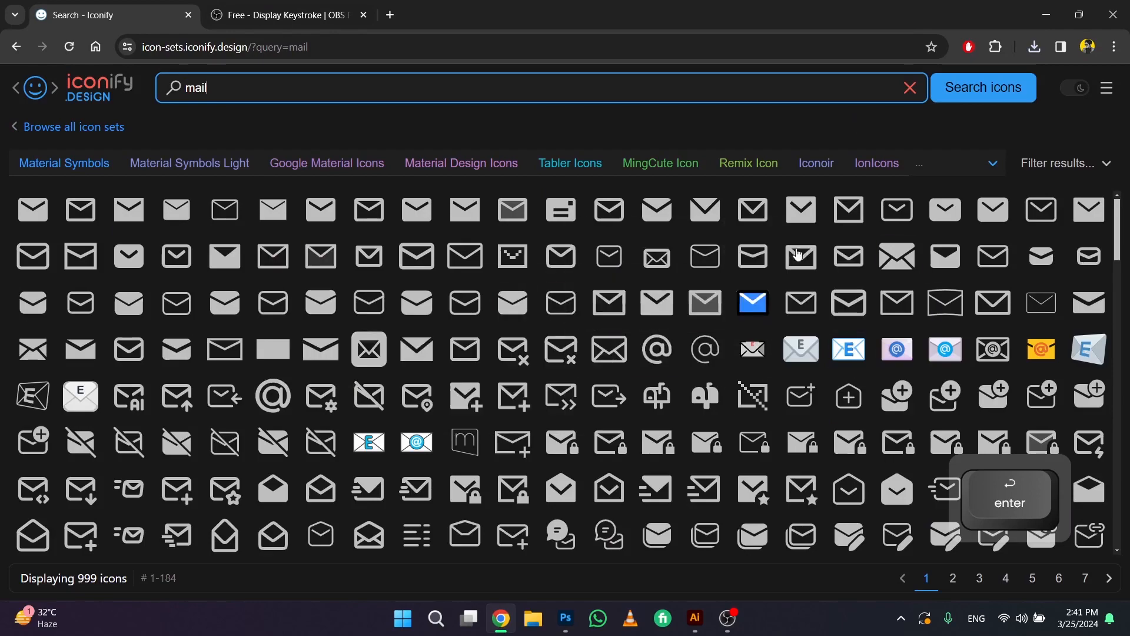
pyautogui.scroll(-3, 694, 338)
pyautogui.scroll(-5, 736, 353)
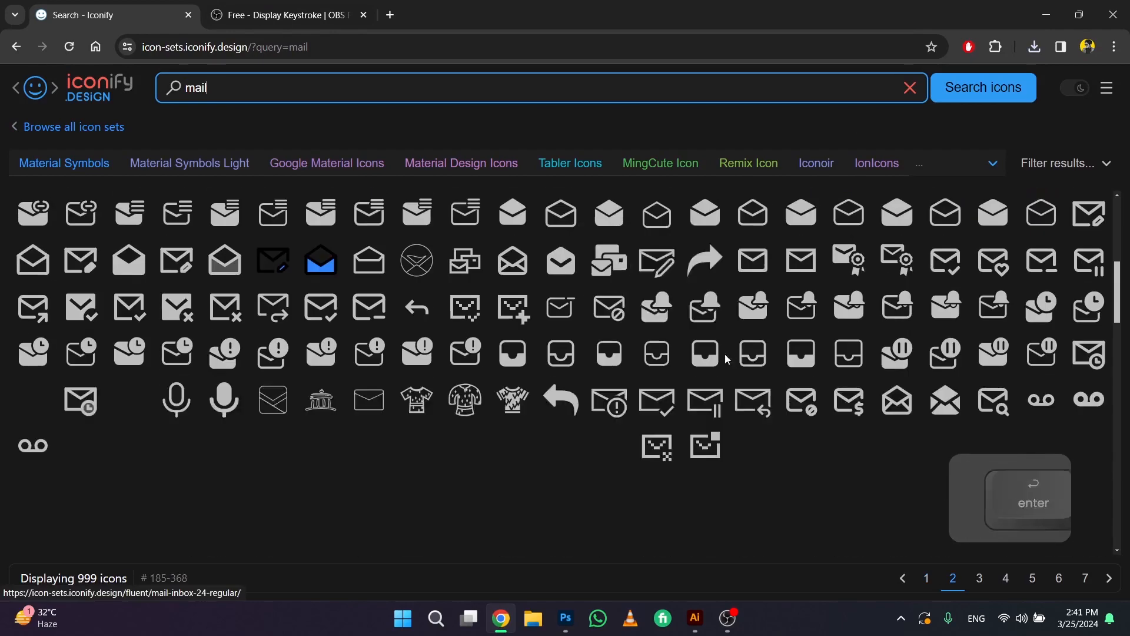
pyautogui.hotkey('alt', 'Tab')
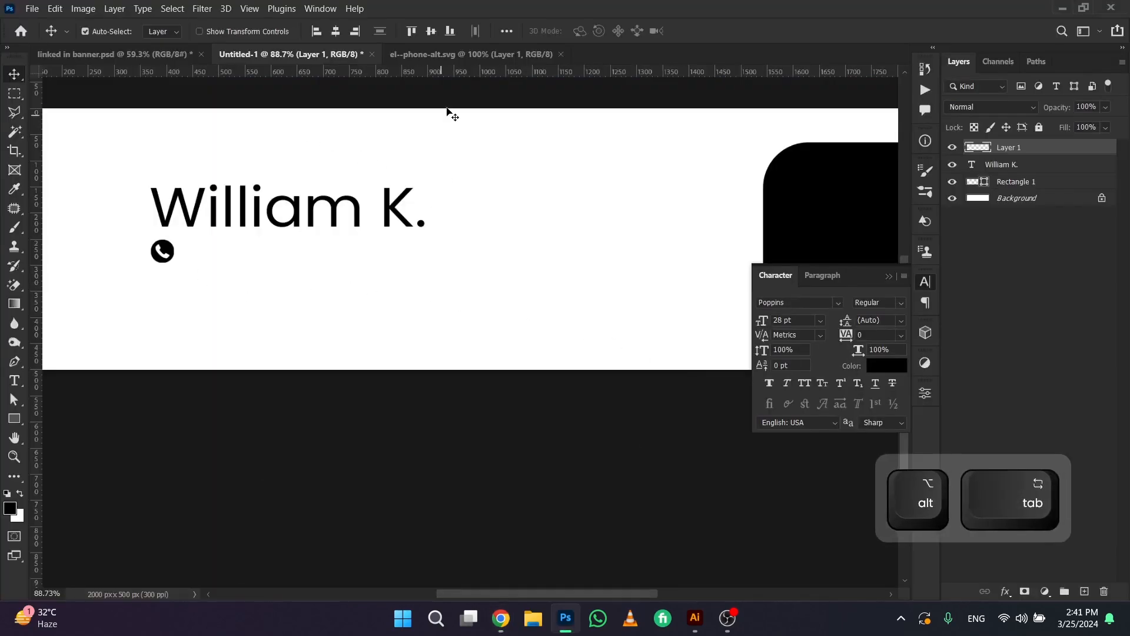
# Copy the green envelope icon from Illustrator and paste it into the Photoshop banner as a Smart Object
pyautogui.click(695, 618)
pyautogui.hotkey('ctrl', 'c')
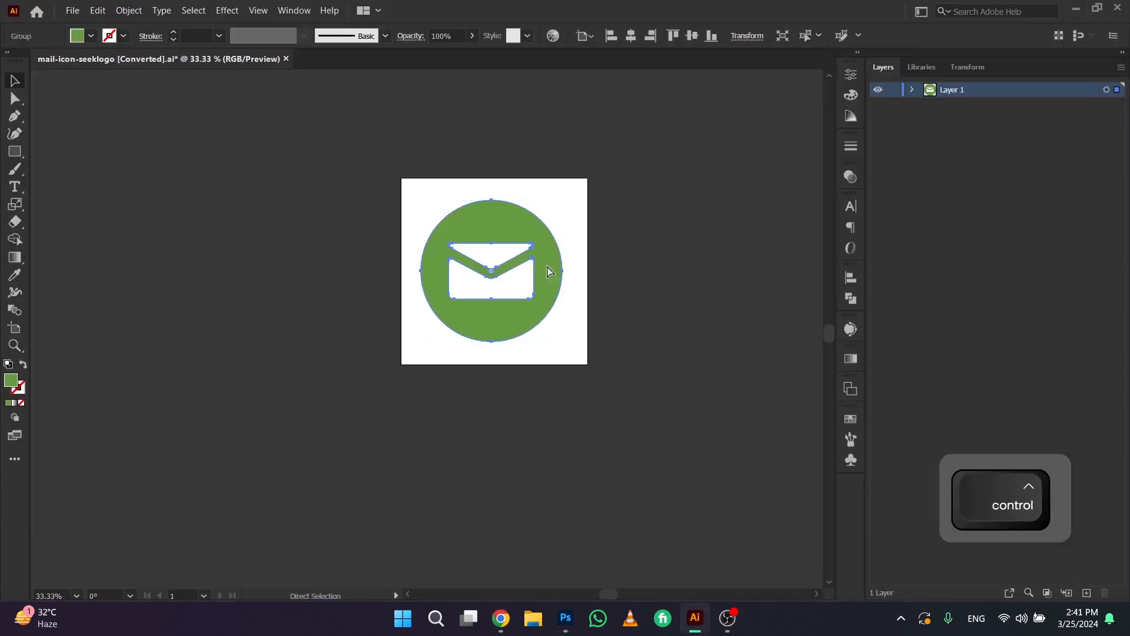
pyautogui.hotkey('alt', 'Tab')
pyautogui.hotkey('ctrl', 'v')
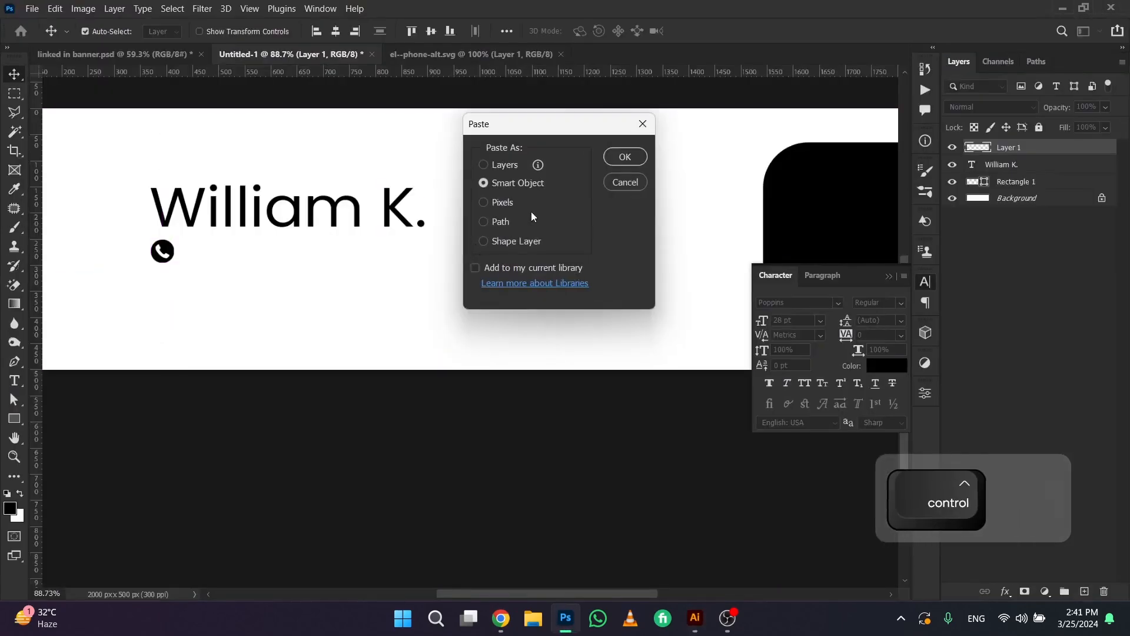
pyautogui.click(625, 157)
# Scale the envelope icon down to about the phone icon's size and place it in the same row beneath the name
pyautogui.moveTo(608, 366); pyautogui.dragTo(406, 296)
pyautogui.press('Return')
pyautogui.scroll(4, 489, 268)
pyautogui.press('space')
pyautogui.hotkey('ctrl', 't')
pyautogui.press('Return')
pyautogui.scroll(-4, 424, 307)
pyautogui.scroll(2, 383, 318)
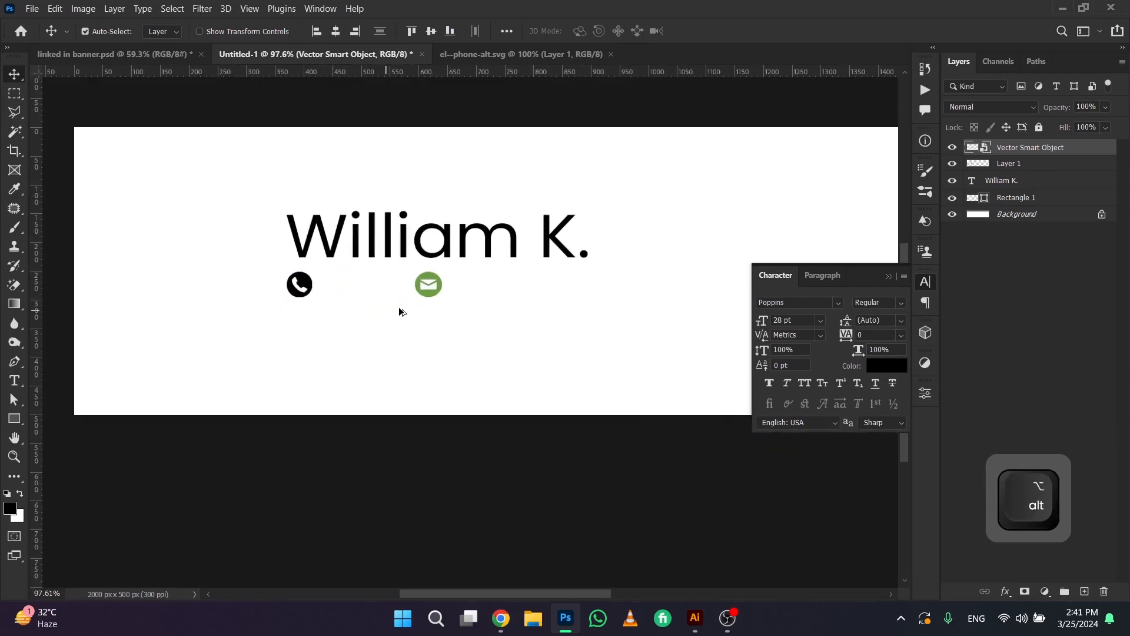
# Add the contact's phone number as a Poppins Regular text layer below the name
pyautogui.press('capslock')
pyautogui.press('t')
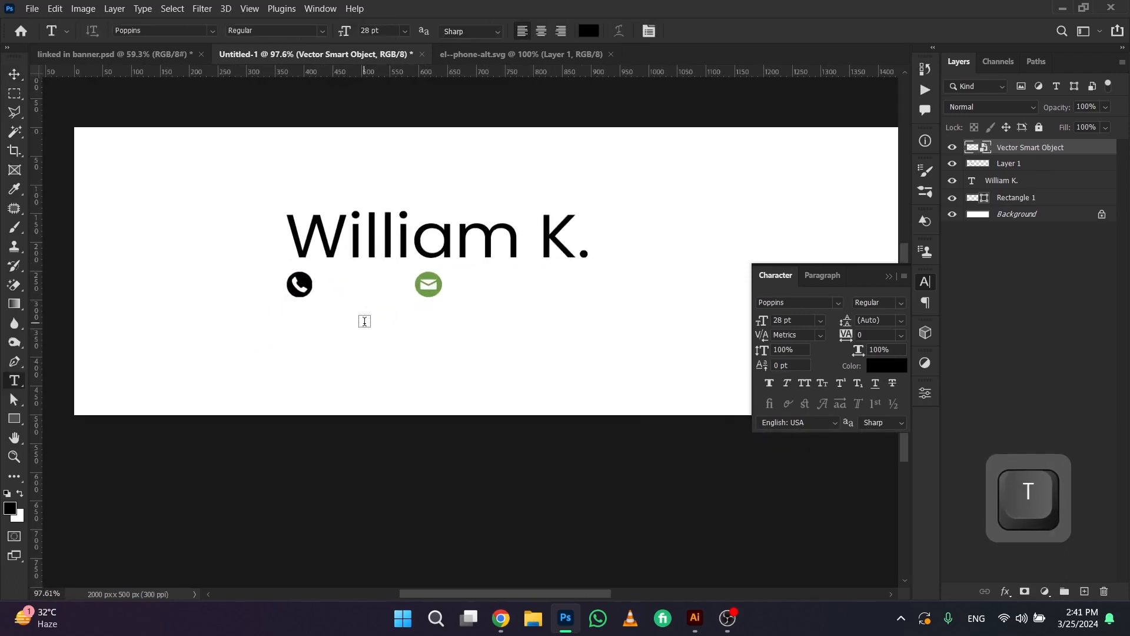
pyautogui.click(363, 321)
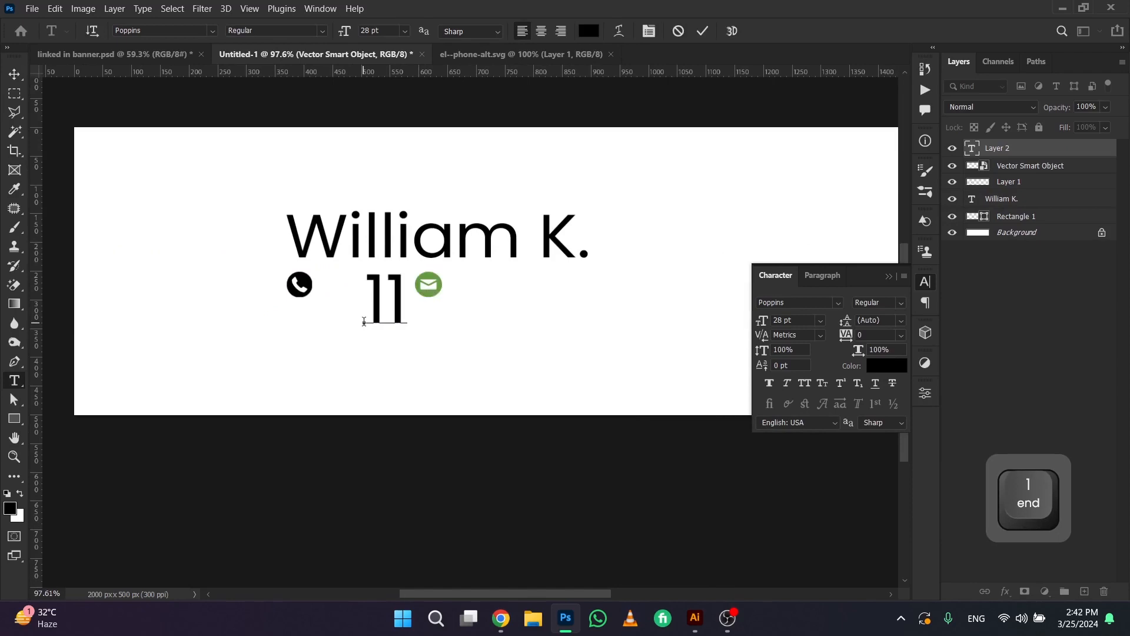
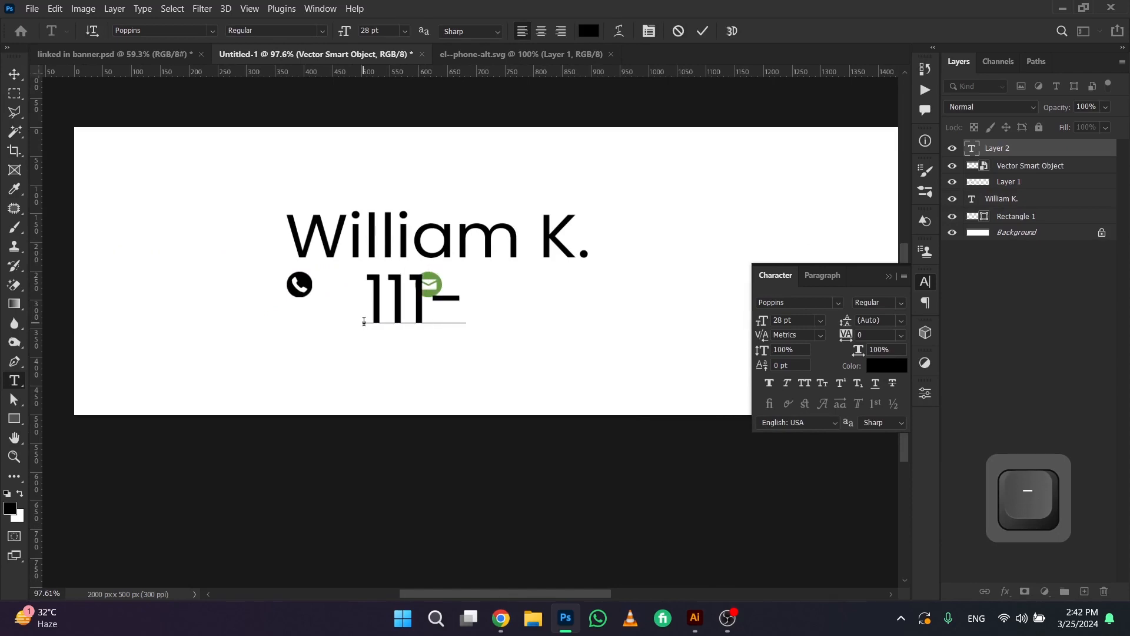
pyautogui.press('KP_Enter')
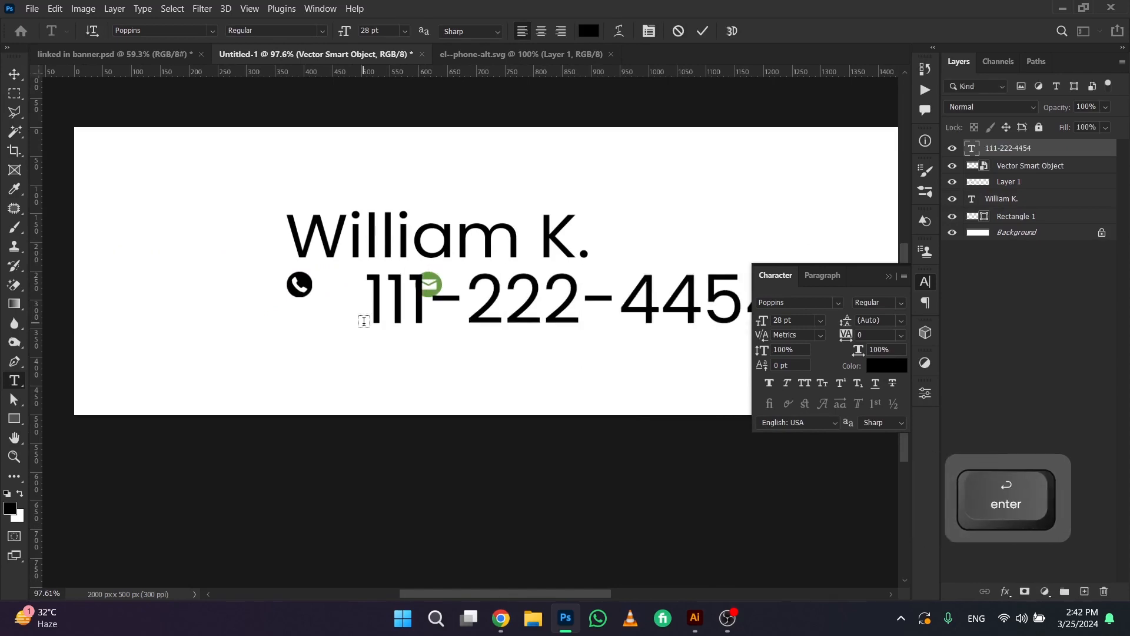
pyautogui.click(888, 278)
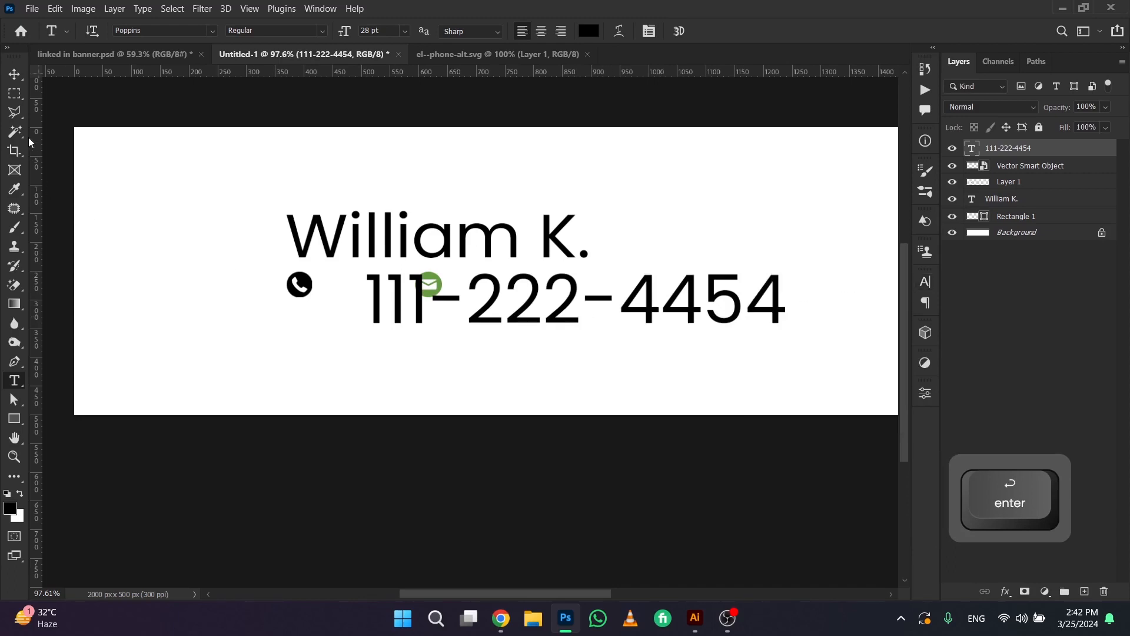
# Scale the phone number text down to about 8.83 pt and place it beside the phone icon
pyautogui.click(14, 74)
pyautogui.hotkey('ctrl', 't')
pyautogui.moveTo(735, 356); pyautogui.dragTo(514, 291)
pyautogui.press('Return')
pyautogui.scroll(4, 374, 296)
pyautogui.moveTo(364, 287); pyautogui.dragTo(362, 280)
# Place the mail icon after the phone number and duplicate the number text to the right of the icon
pyautogui.moveTo(610, 291); pyautogui.dragTo(572, 286)
pyautogui.moveTo(429, 294); pyautogui.dragTo(644, 291)
pyautogui.moveTo(502, 286); pyautogui.dragTo(737, 286)
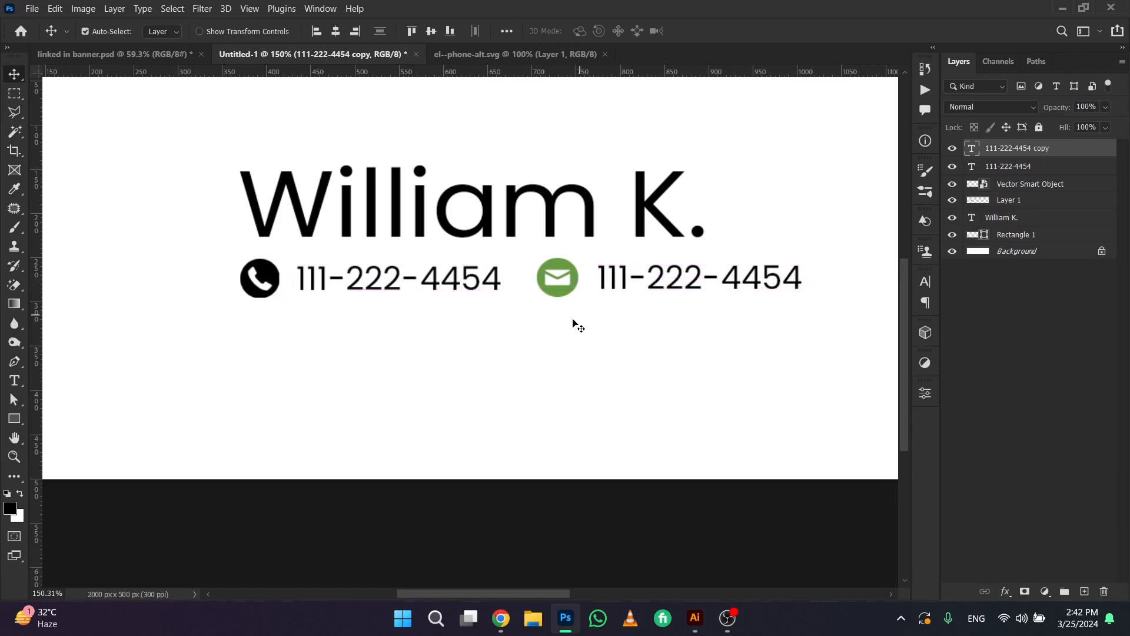
# Replace the duplicated text beside the mail icon with the contact's e-mail address in lowercase
pyautogui.doubleClick(622, 286)
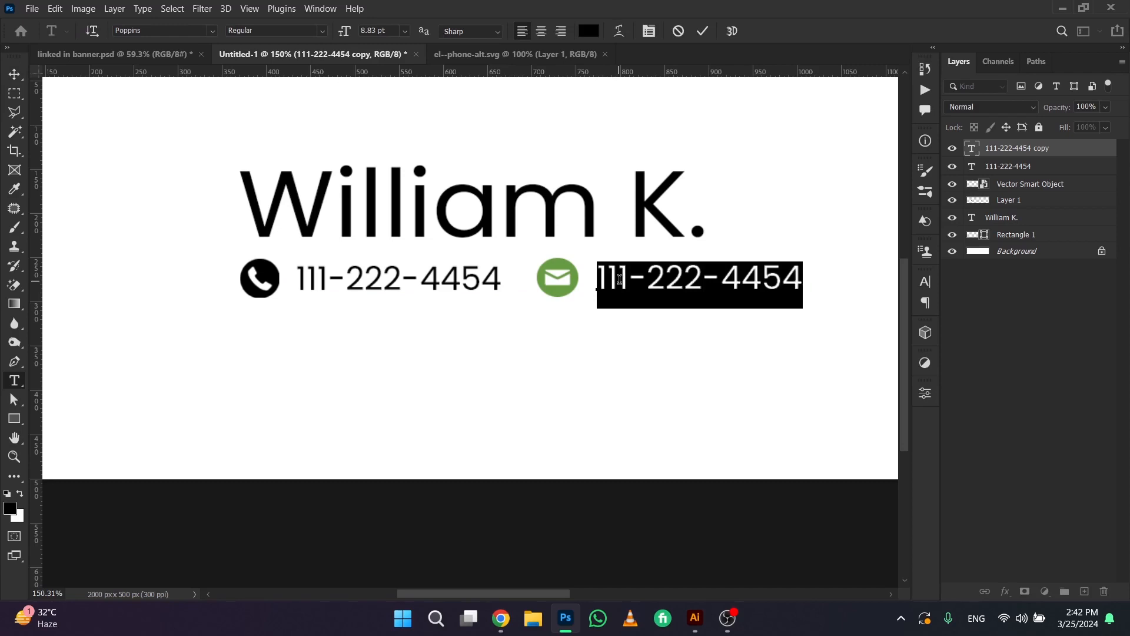
pyautogui.write('YOUR')
pyautogui.hotkey('ctrl', 'a')
pyautogui.press('capslock')
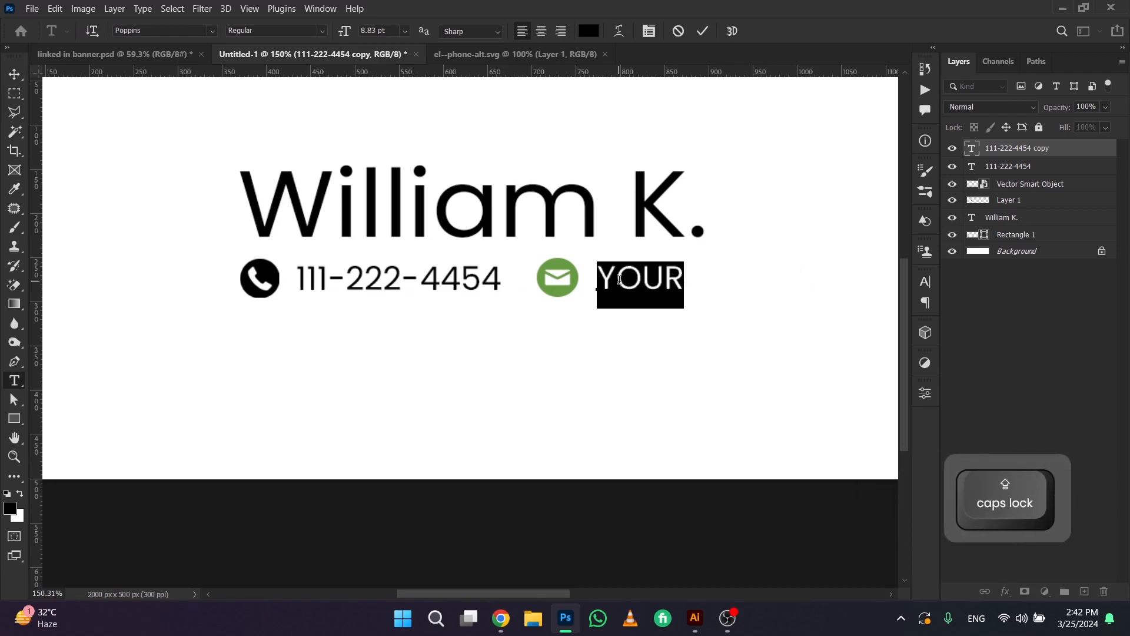
pyautogui.write('yourma')
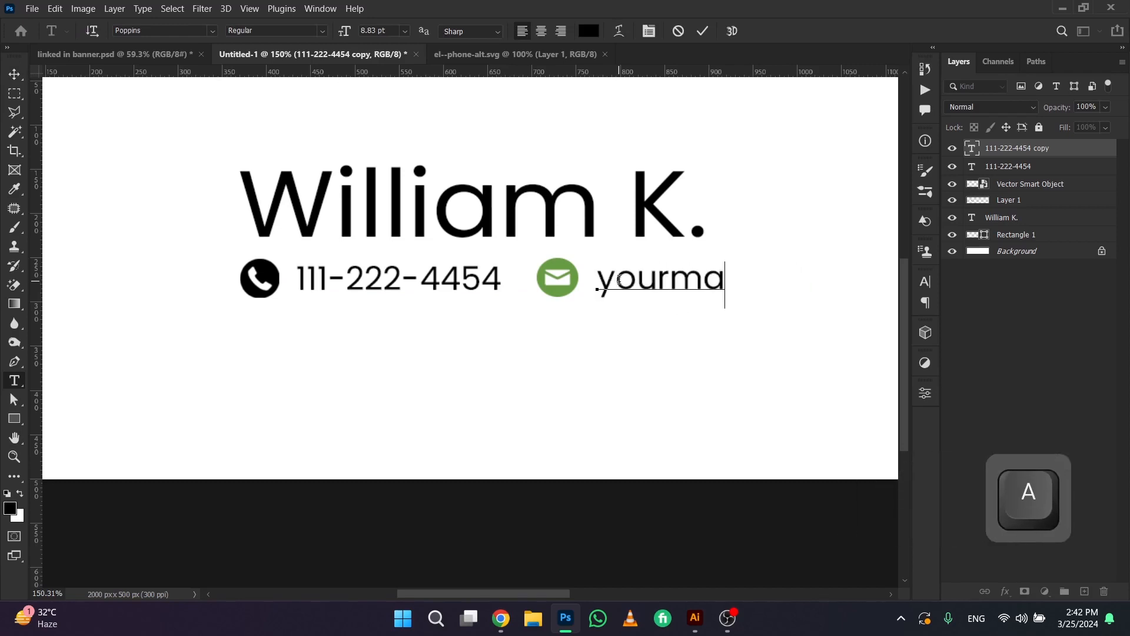
pyautogui.write('il@gma')
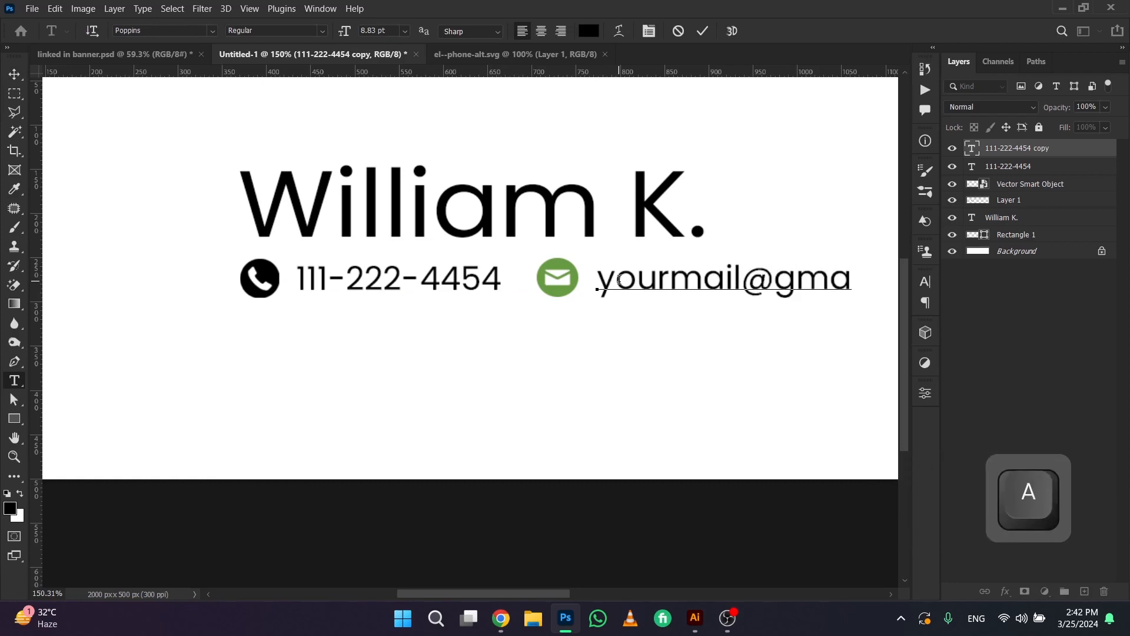
pyautogui.write('il.com')
pyautogui.hotkey('ctrl', 'Return')
pyautogui.press('v')
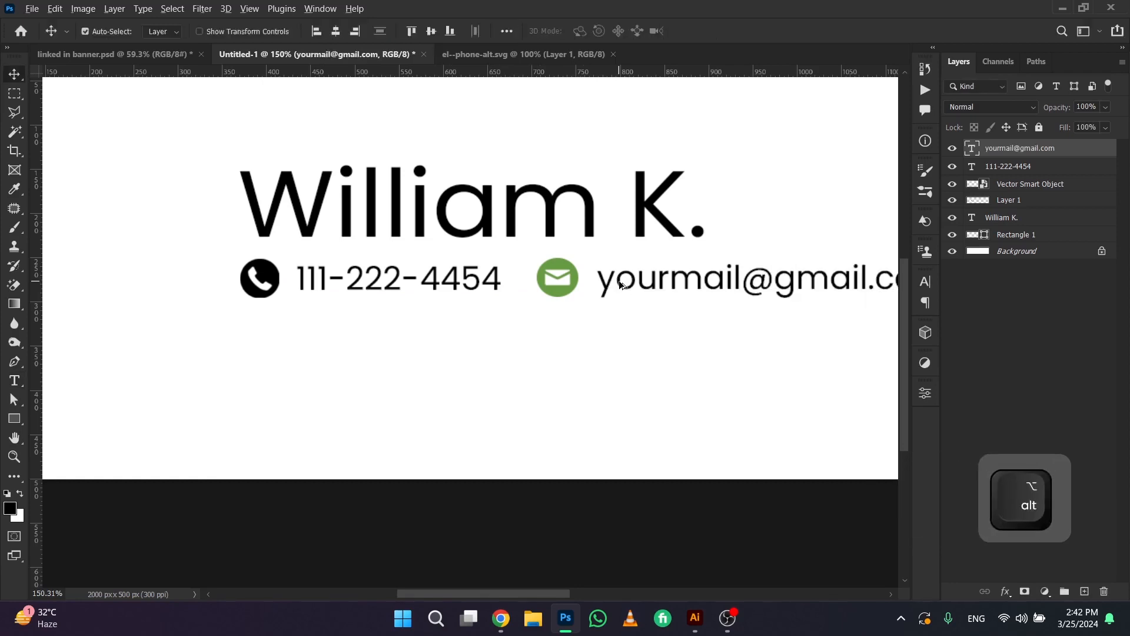
# Scale both icons and contact texts down slightly as a group and move the row farther below the name
pyautogui.scroll(-4, 625, 292)
pyautogui.moveTo(599, 310); pyautogui.dragTo(523, 306)
pyautogui.scroll(-2, 556, 305)
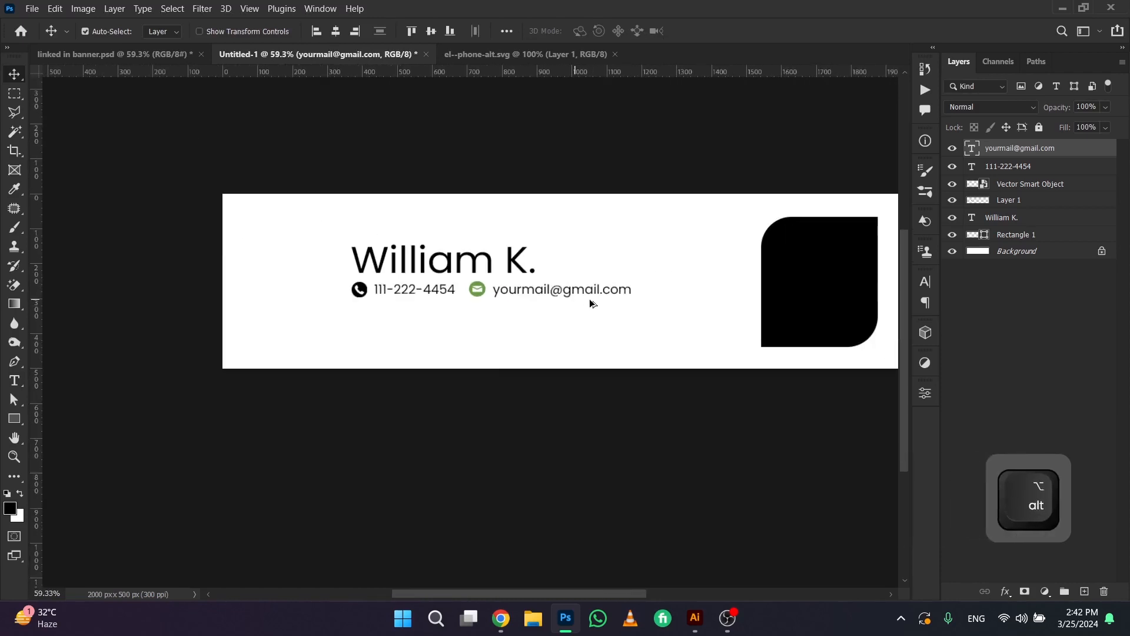
pyautogui.scroll(2, 407, 305)
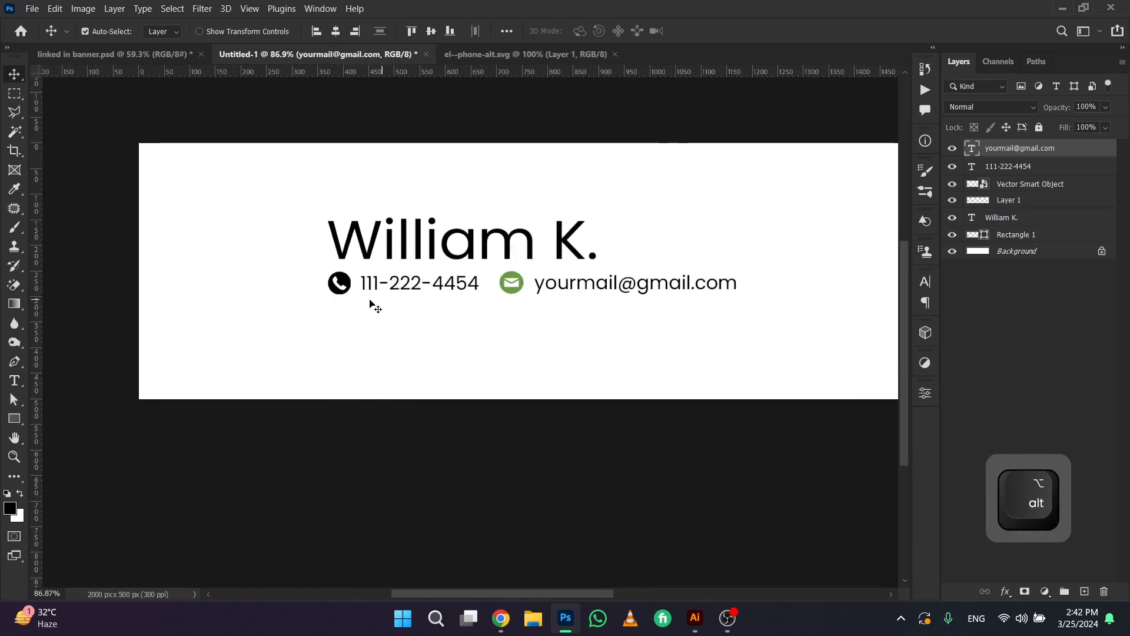
pyautogui.moveTo(371, 303); pyautogui.dragTo(271, 286)
pyautogui.moveTo(209, 260); pyautogui.dragTo(591, 305)
pyautogui.hotkey('ctrl', 't')
pyautogui.press('Return')
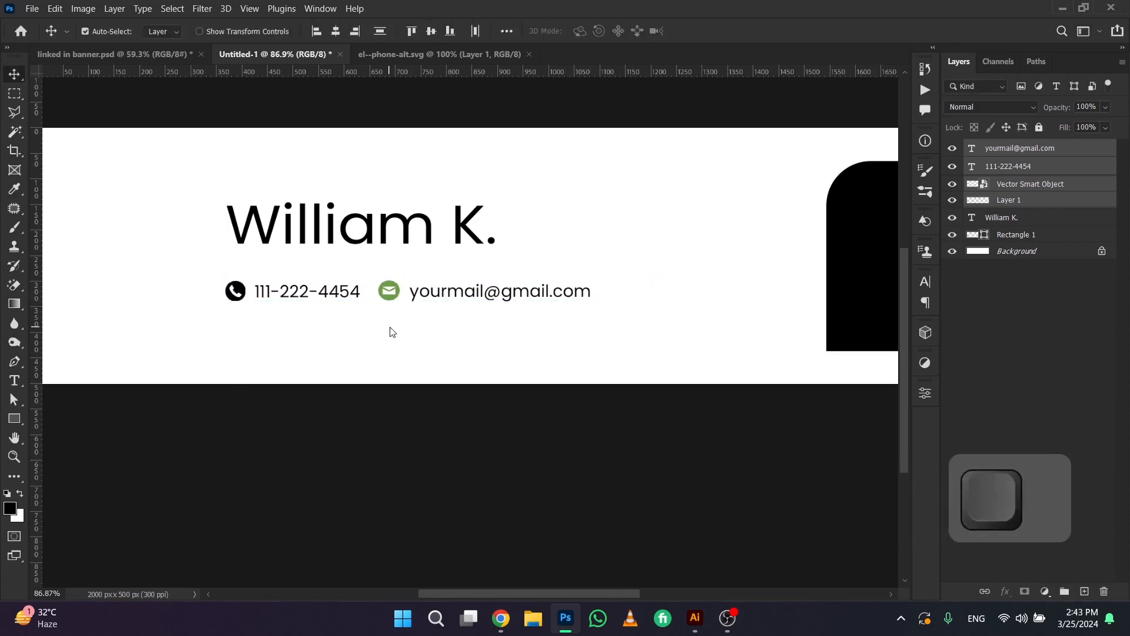
pyautogui.press('Down')
pyautogui.press('Down')
pyautogui.press('Down')
pyautogui.press('Down')
# Select the name along with the contact row and shift them together to the right on the banner
pyautogui.scroll(-2, 422, 277)
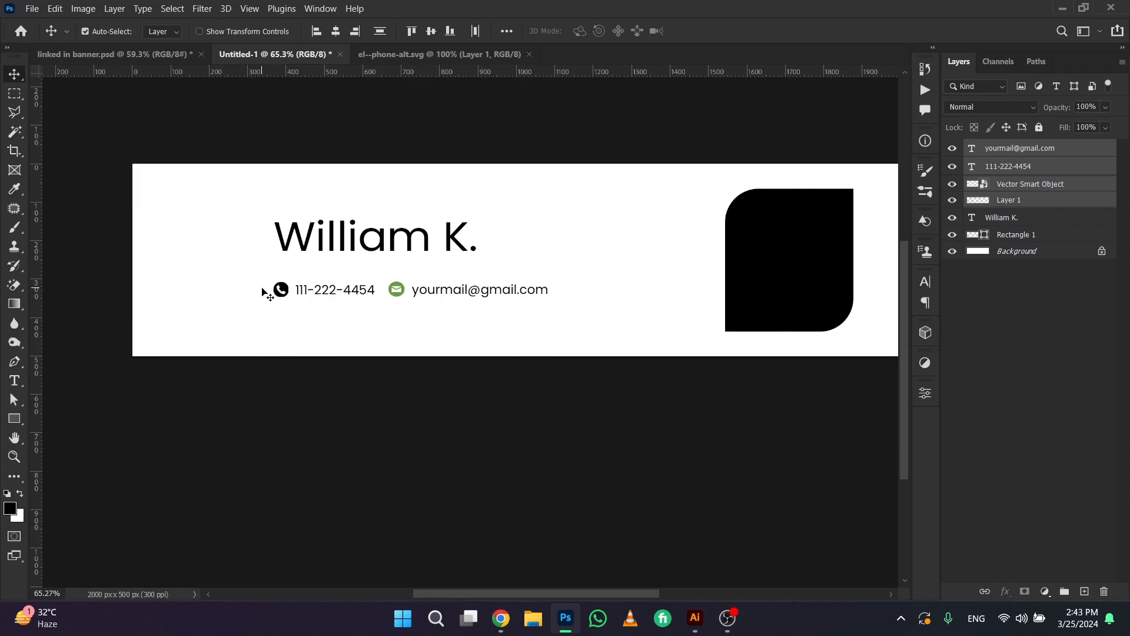
pyautogui.moveTo(423, 300); pyautogui.dragTo(424, 300)
pyautogui.keyDown('shift'); pyautogui.click(426, 251); pyautogui.keyUp('shift')
pyautogui.moveTo(420, 239); pyautogui.dragTo(464, 240)
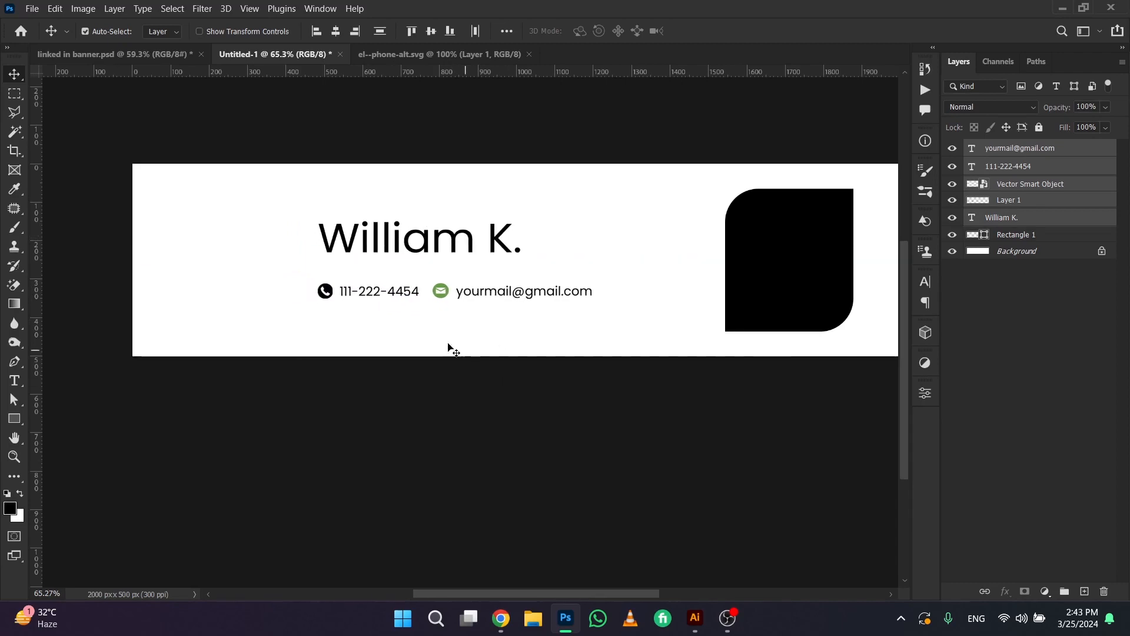
pyautogui.click(449, 345)
# Select the black rounded frame shape and open full-length-portrait-handsome-successful-businessman.jpg from Downloads
pyautogui.click(453, 246)
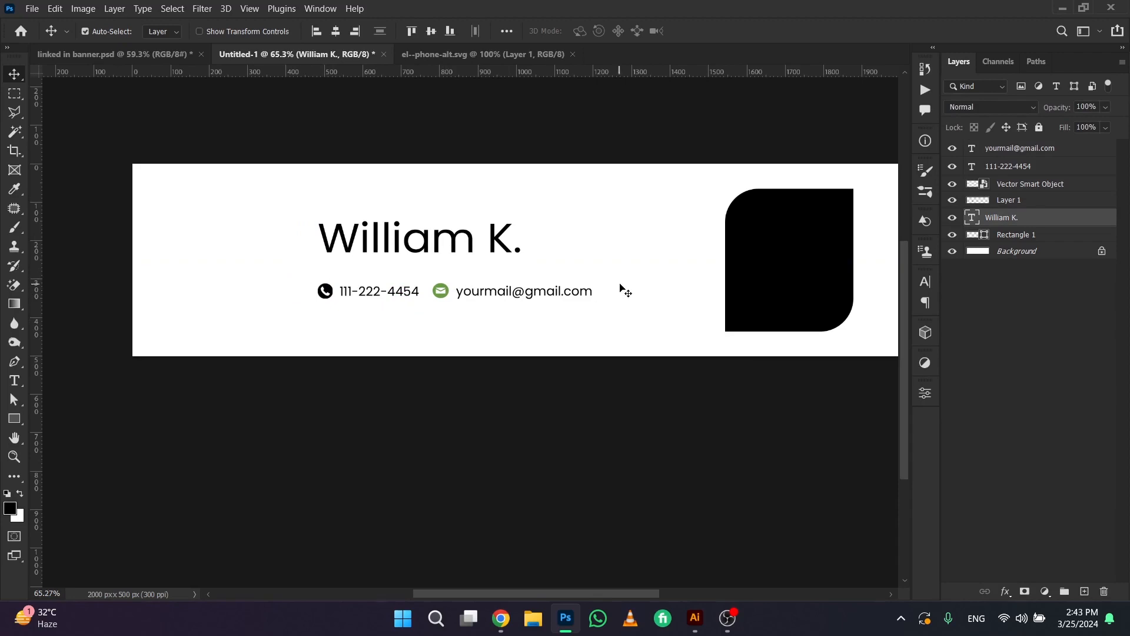
pyautogui.click(767, 263)
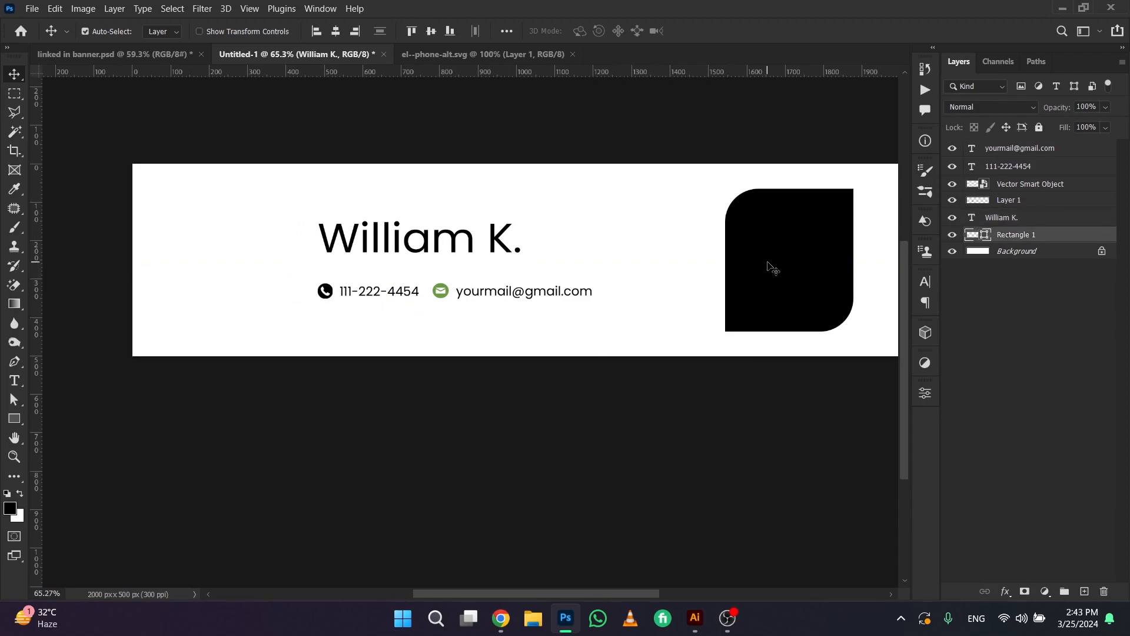
pyautogui.hotkey('ctrl', 'l')
pyautogui.hotkey('ctrl', 'o')
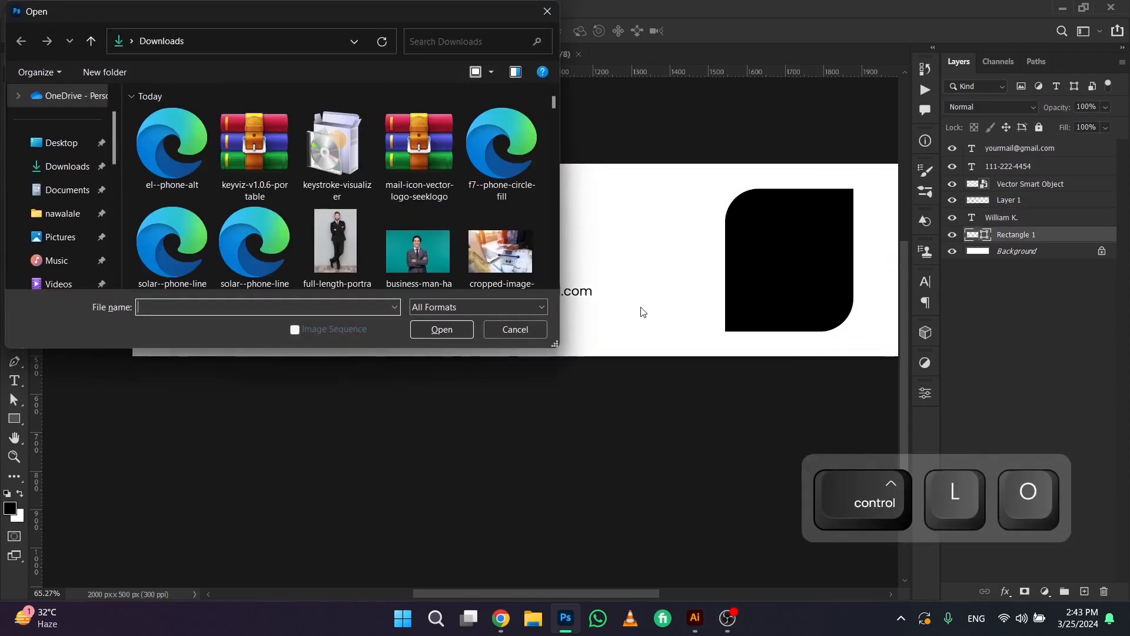
pyautogui.doubleClick(354, 239)
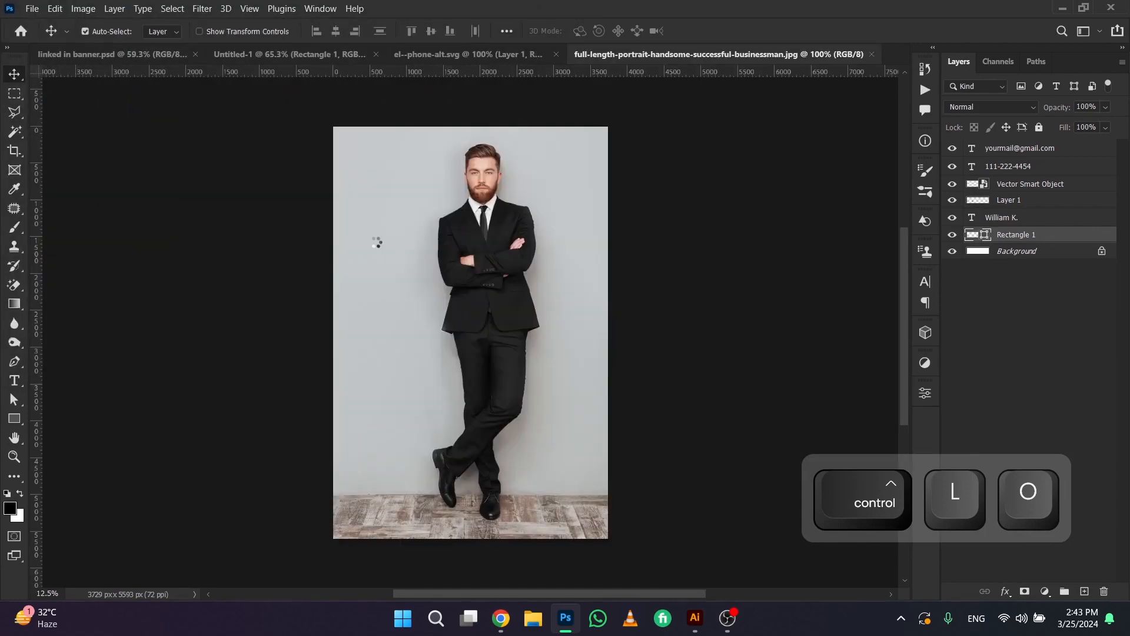
# Select the entire businessman photo and bring it into the banner document above the frame shape
pyautogui.hotkey('ctrl', 'a')
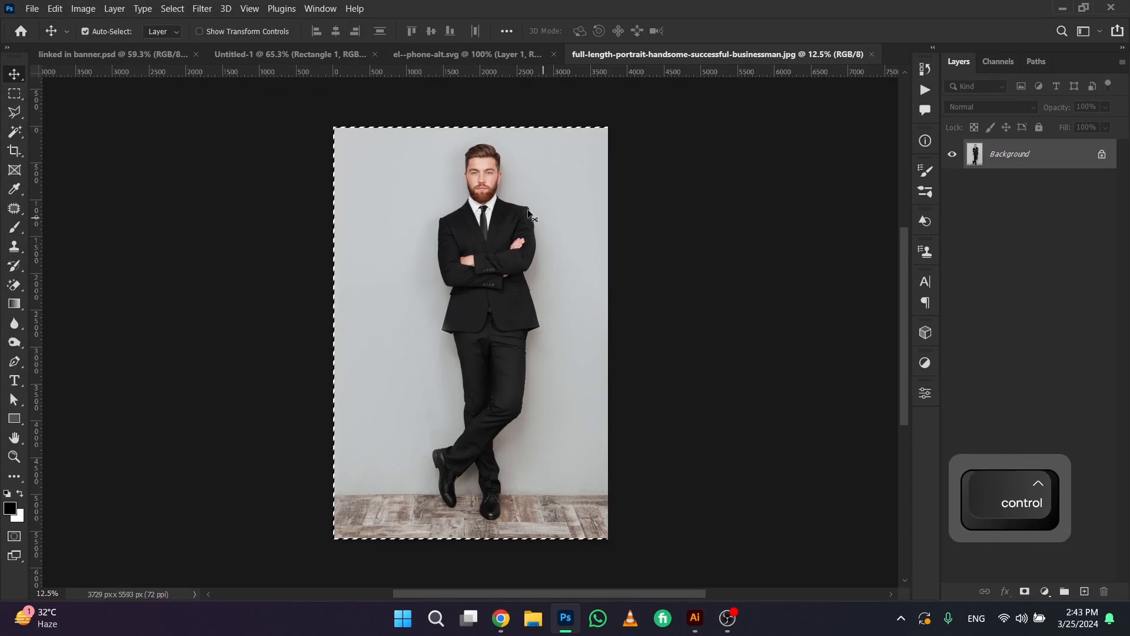
pyautogui.moveTo(490, 238); pyautogui.dragTo(265, 53)
pyautogui.moveTo(659, 299); pyautogui.dragTo(660, 299)
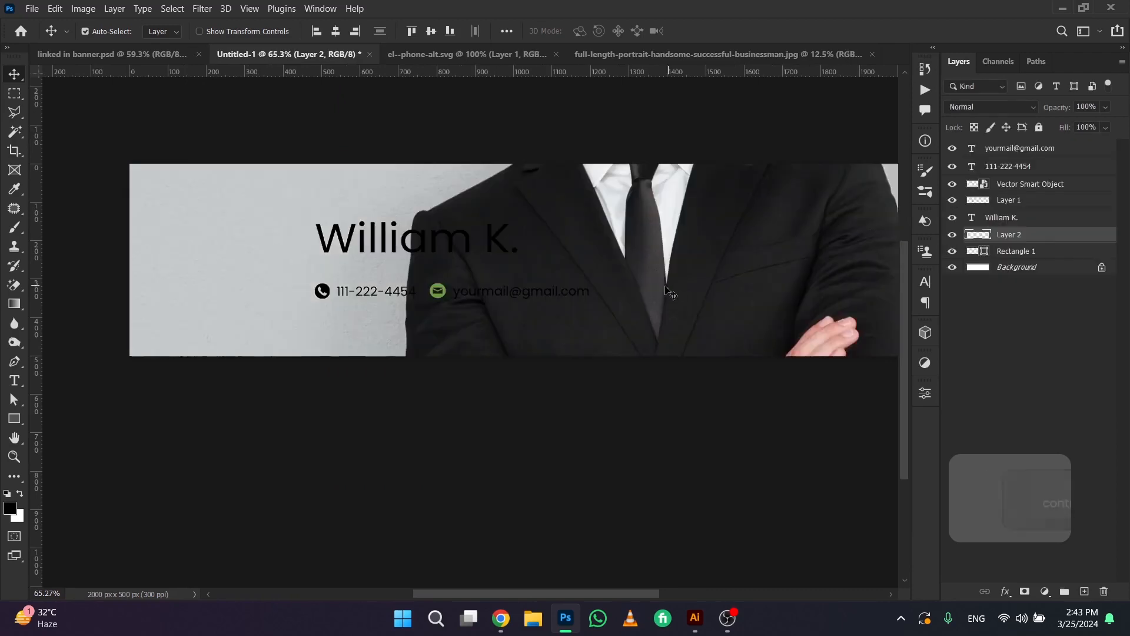
# Close the el--phone-alt.svg document without saving, and close the businessman photo document
pyautogui.click(447, 56)
pyautogui.hotkey('ctrl', 'w')
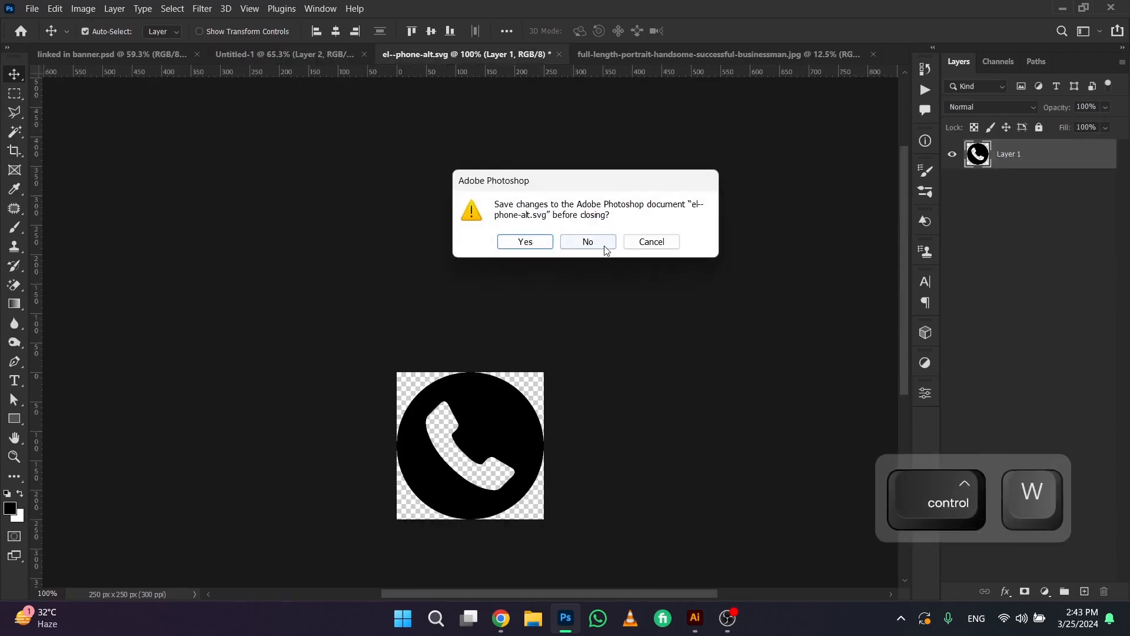
pyautogui.click(589, 241)
pyautogui.click(524, 58)
pyautogui.hotkey('ctrl', 'w')
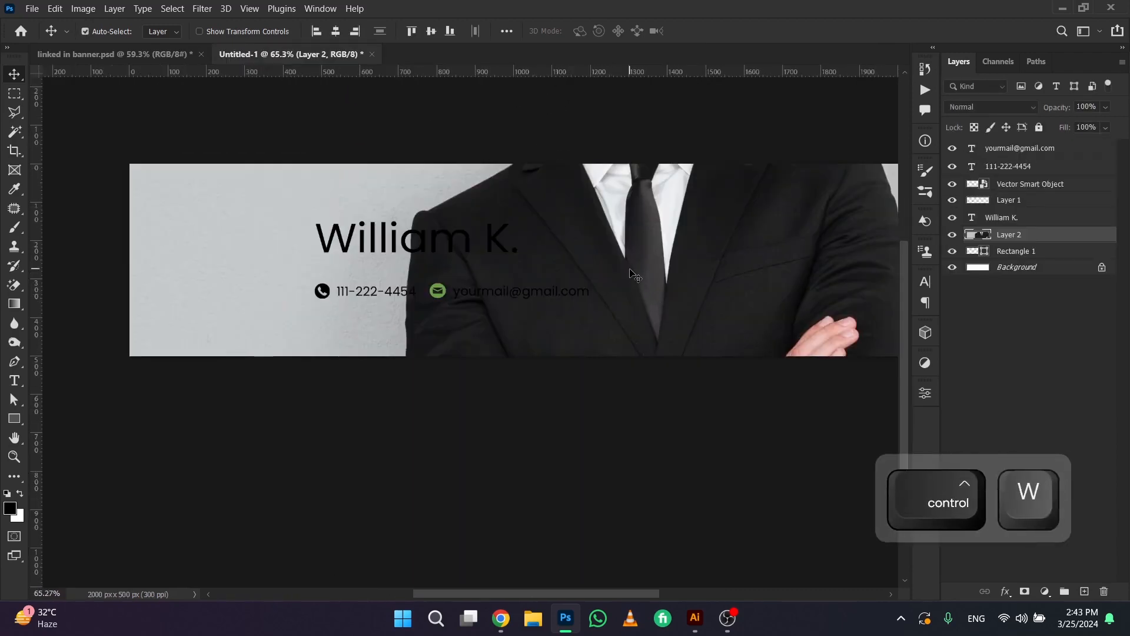
# Scale the businessman photo down and position it over the black frame at the banner's right end
pyautogui.keyDown('alt'); pyautogui.scroll(-3, 631, 272); pyautogui.keyUp('alt')
pyautogui.keyDown('alt'); pyautogui.scroll(-2, 631, 273); pyautogui.keyUp('alt')
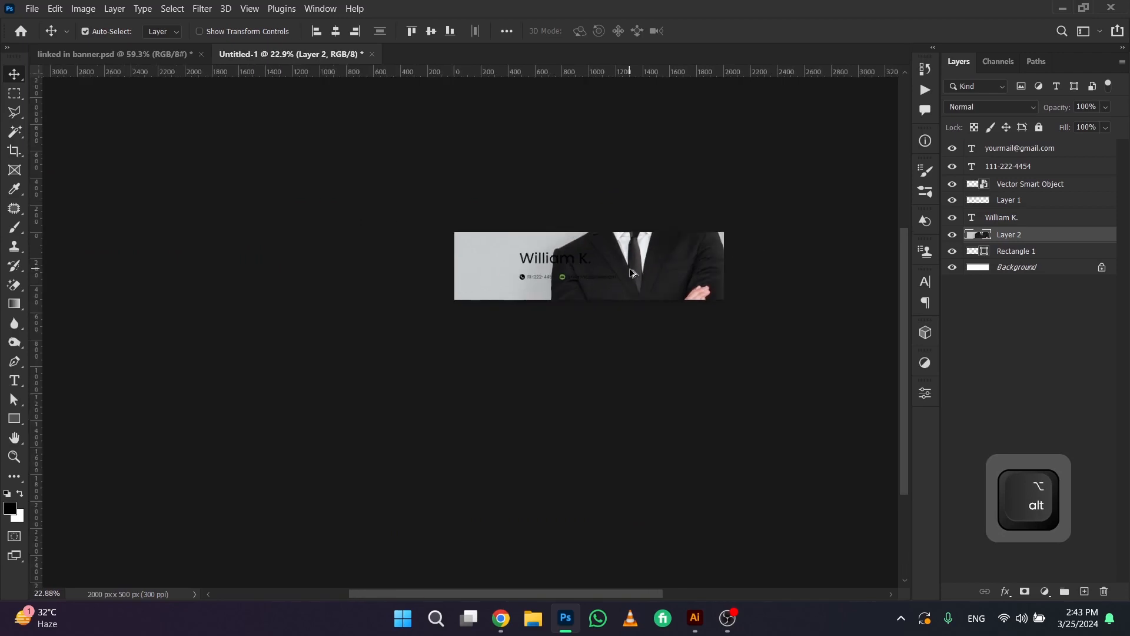
pyautogui.keyDown('alt'); pyautogui.scroll(12, 631, 272); pyautogui.keyUp('alt')
pyautogui.keyDown('alt'); pyautogui.scroll(-1, 732, 239); pyautogui.keyUp('alt')
pyautogui.moveTo(765, 201); pyautogui.dragTo(719, 197)
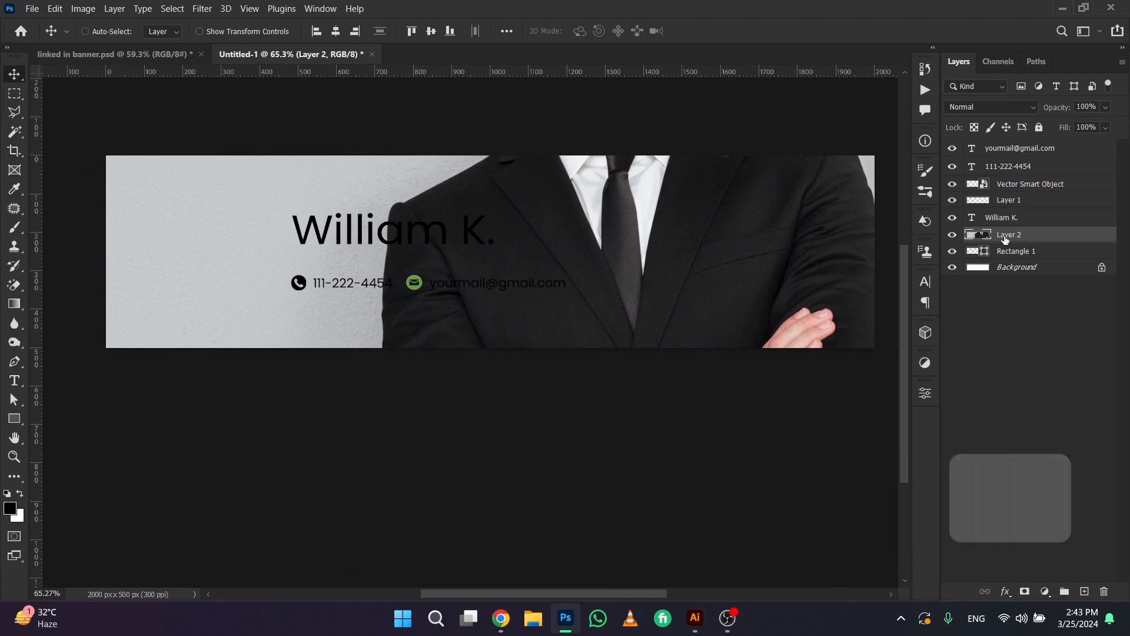
pyautogui.hotkey('ctrl', 't')
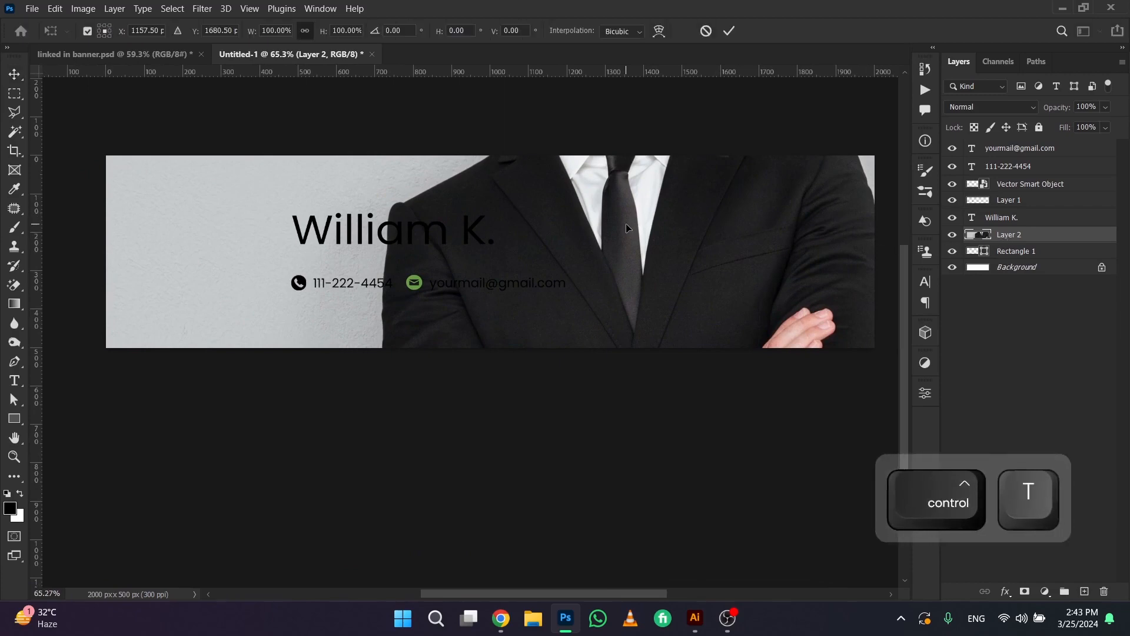
pyautogui.hotkey('ctrl', '0')
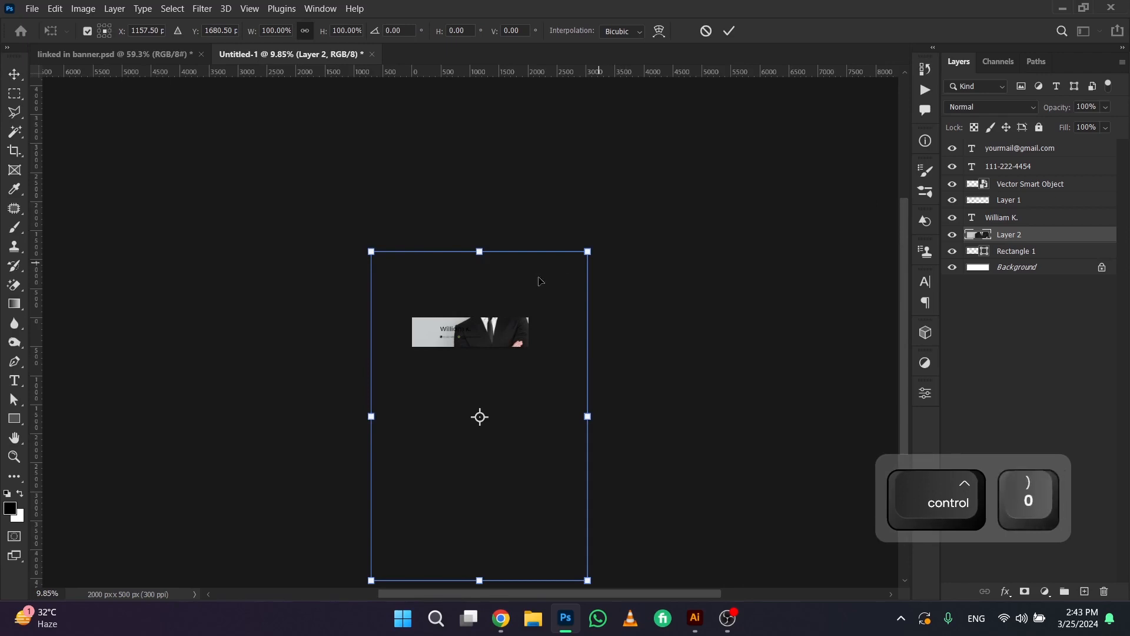
pyautogui.moveTo(587, 251); pyautogui.dragTo(520, 354)
pyautogui.scroll(5, 499, 401)
pyautogui.moveTo(502, 347); pyautogui.dragTo(511, 337)
pyautogui.press('Return')
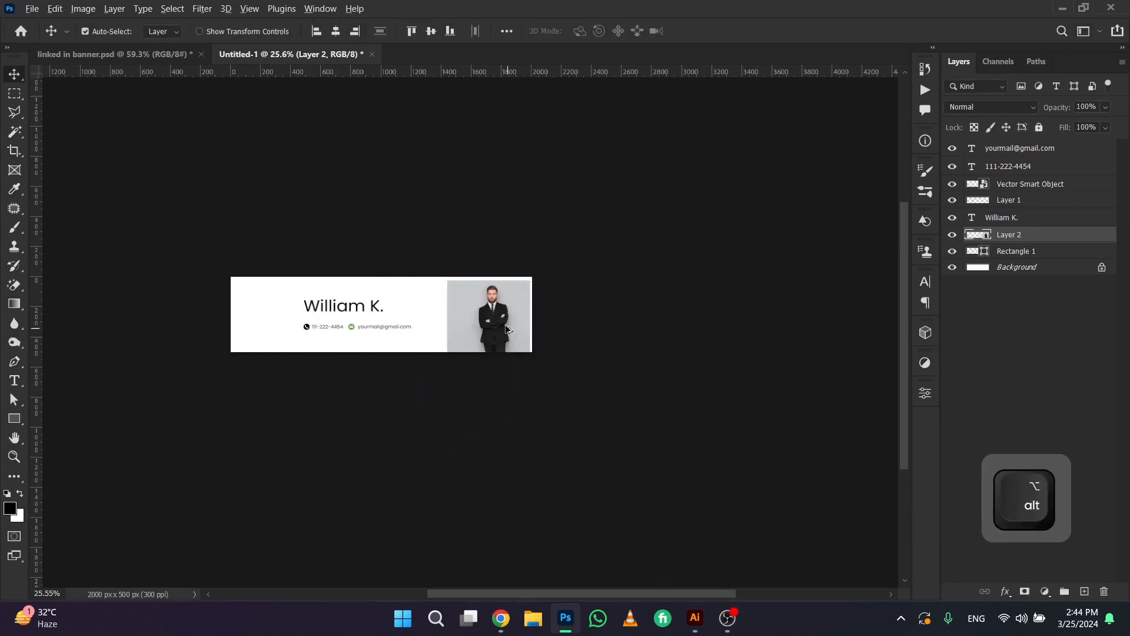
# Move the photo layer above the phone icon layer, hide it, and toggle the frame shape's visibility off and on
pyautogui.scroll(4, 505, 324)
pyautogui.moveTo(522, 296); pyautogui.dragTo(488, 305)
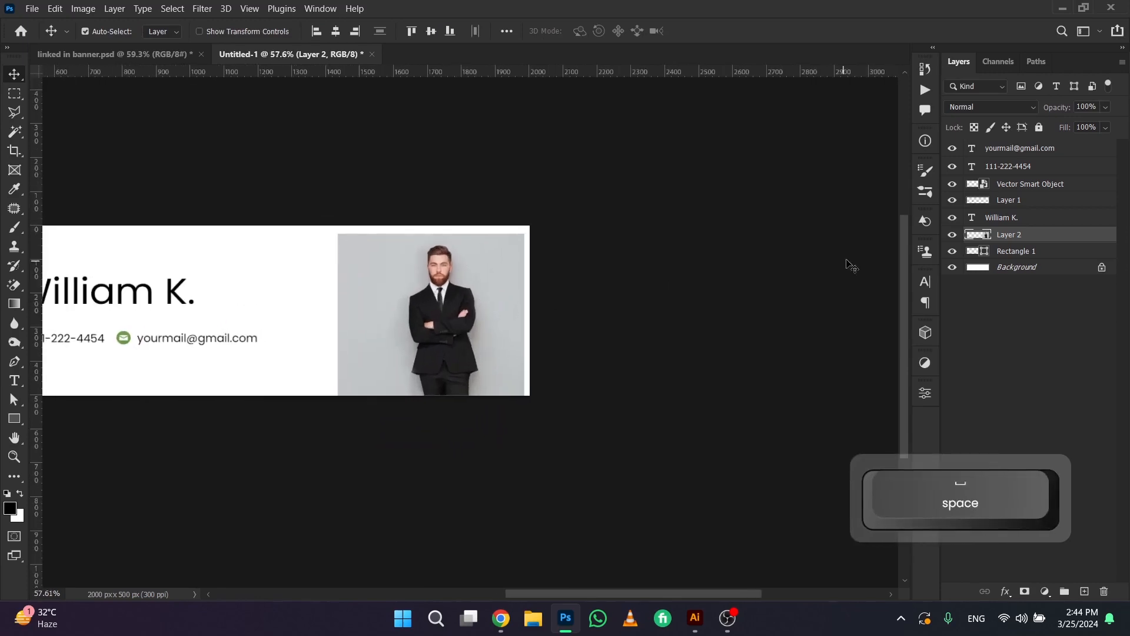
pyautogui.moveTo(994, 238); pyautogui.dragTo(998, 206)
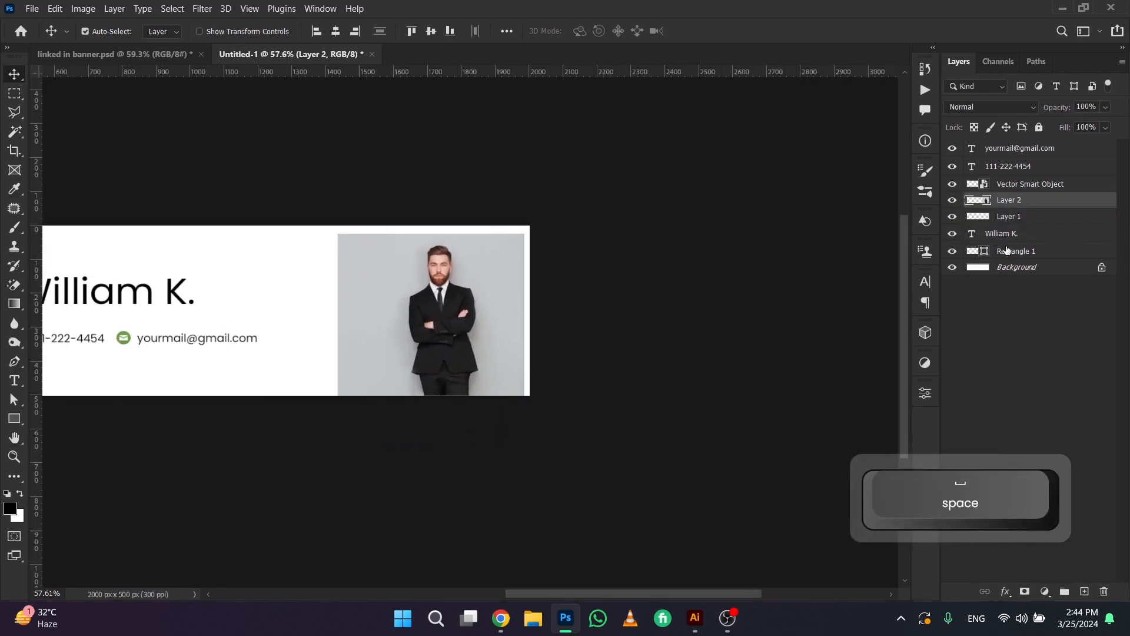
pyautogui.click(953, 200)
pyautogui.click(953, 251)
pyautogui.click(953, 251)
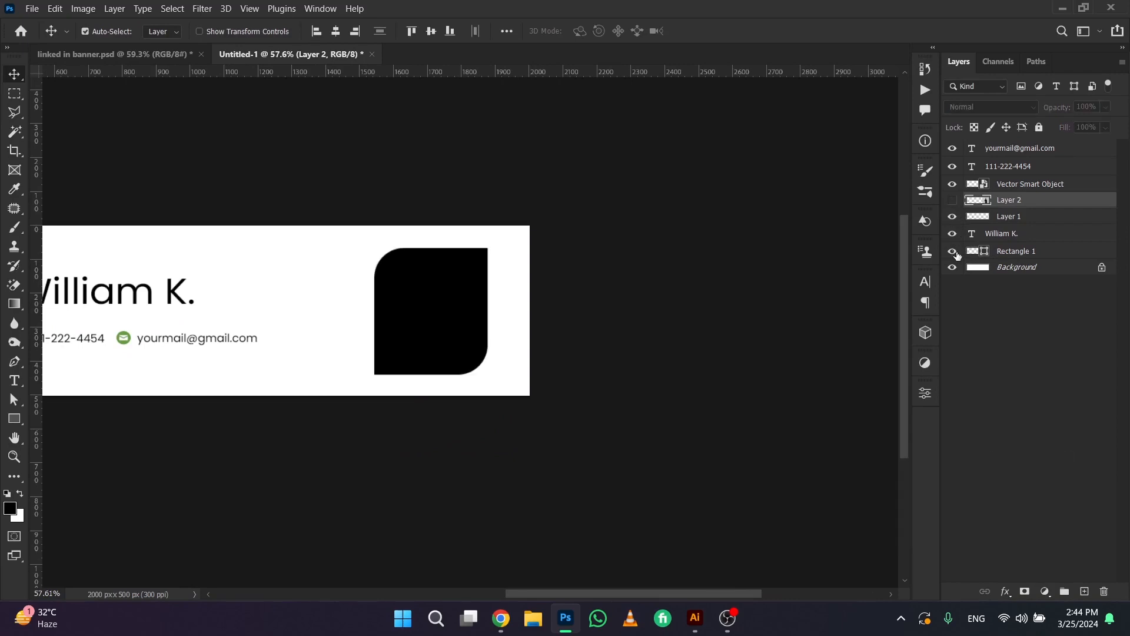
# Show the photo layer, place it directly above the frame shape layer and clip it to that shape
pyautogui.click(952, 200)
pyautogui.moveTo(1007, 203); pyautogui.dragTo(1009, 252)
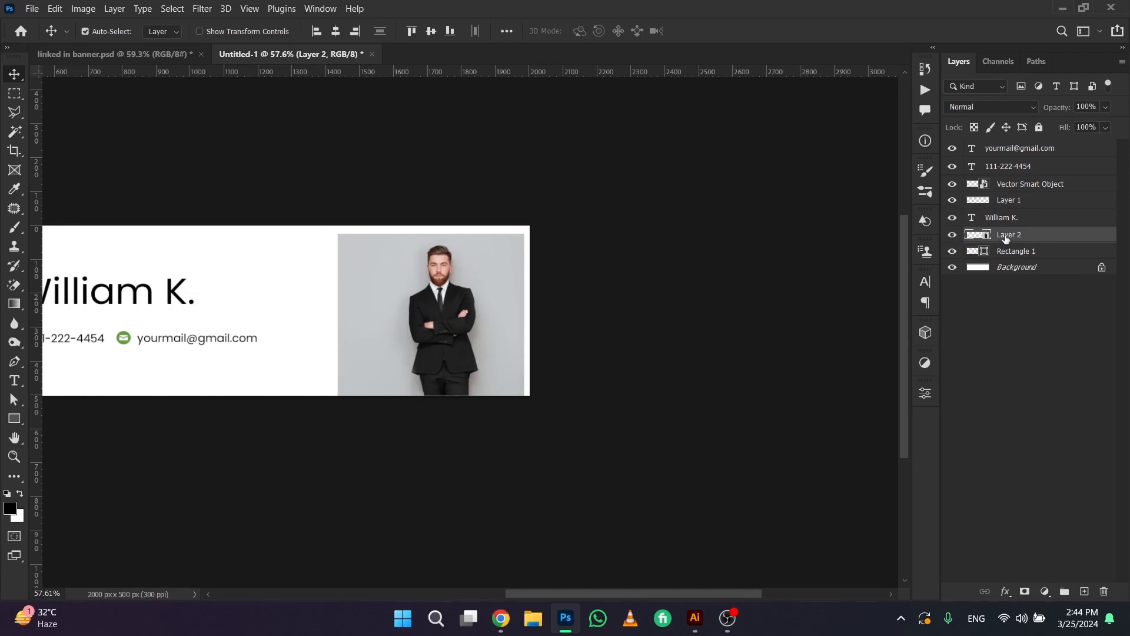
pyautogui.press('alt')
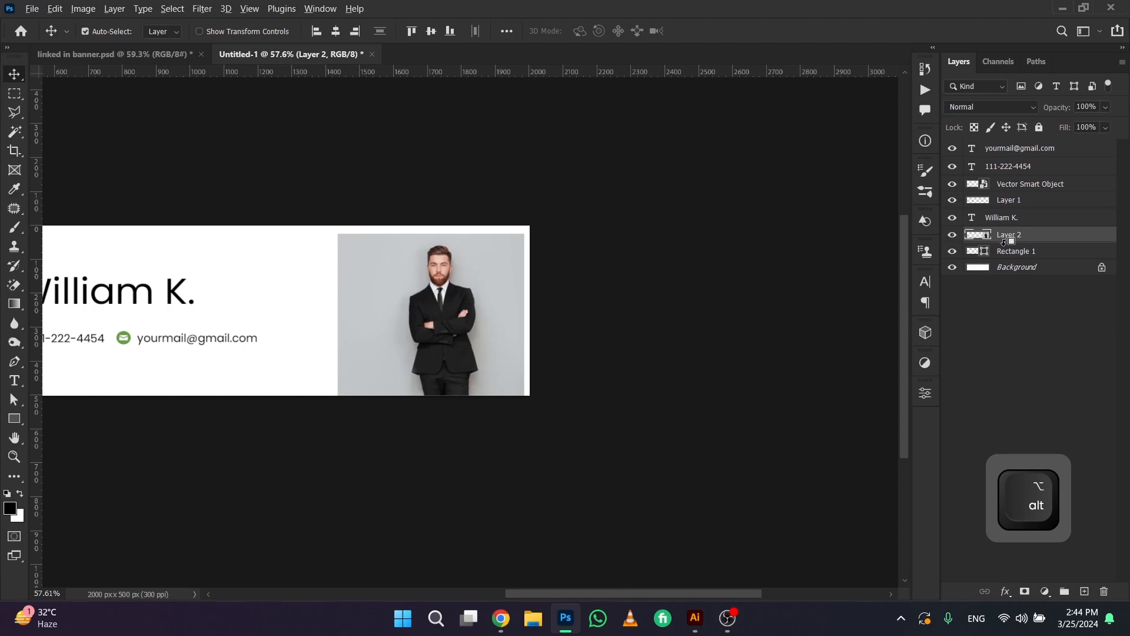
pyautogui.keyDown('alt'); pyautogui.click(1006, 242); pyautogui.keyUp('alt')
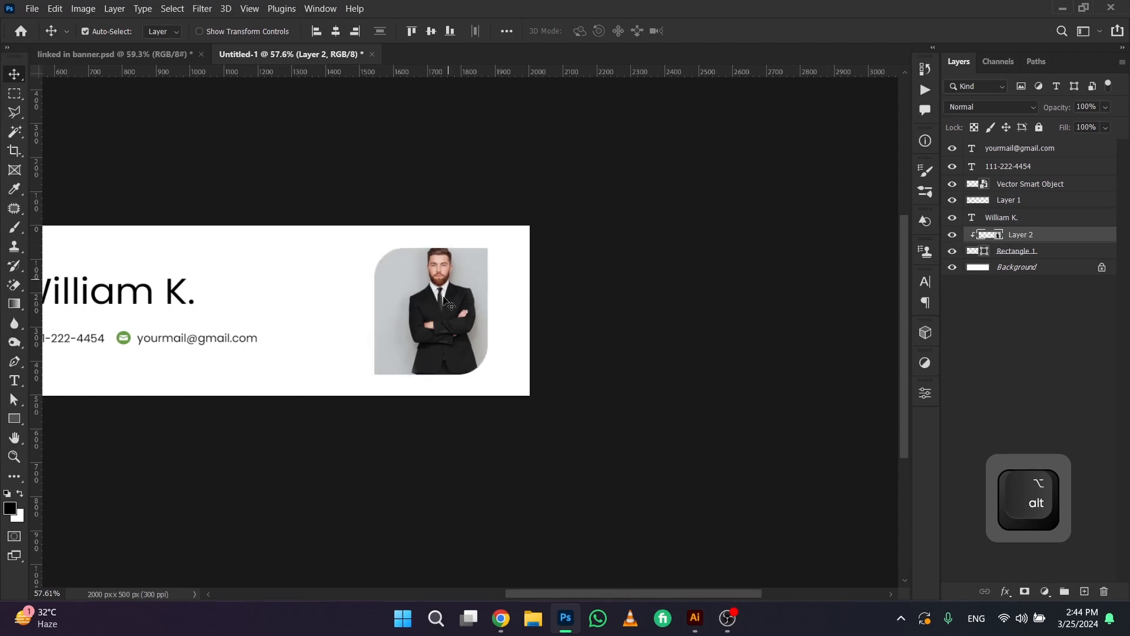
pyautogui.hotkey('ctrl', 'shift', 'z')
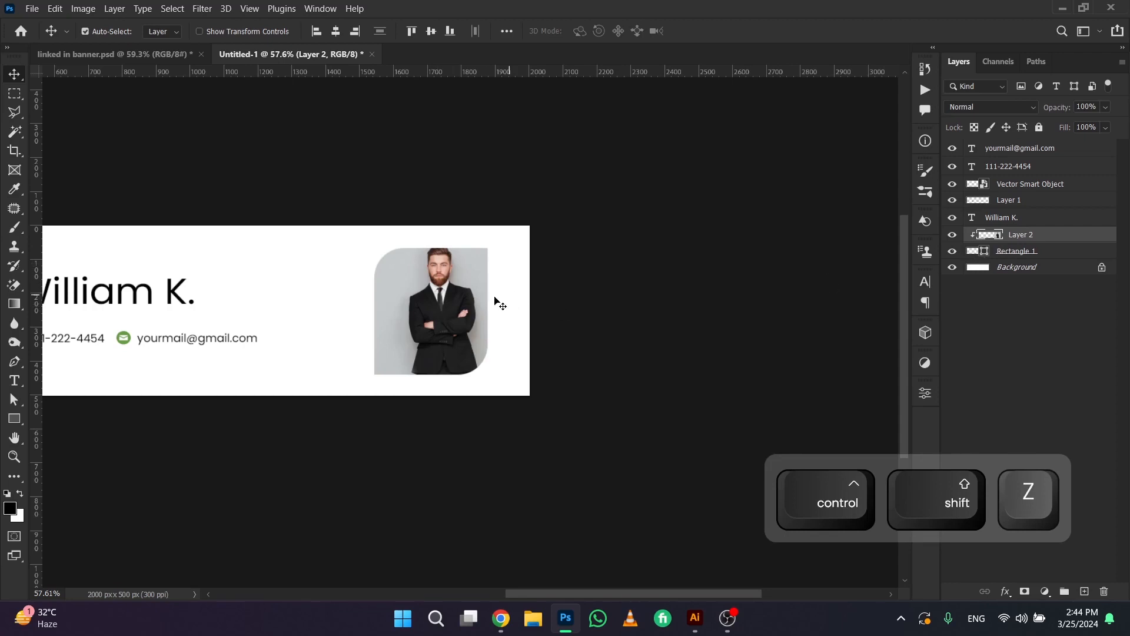
# Enlarge the clipped photo and reposition it so the man's head and crossed arms fill the rounded frame
pyautogui.moveTo(425, 302)
pyautogui.mouseDown()
pyautogui.moveTo(391, 257)
pyautogui.moveTo(411, 309)
pyautogui.moveTo(422, 304)
pyautogui.mouseUp()
pyautogui.hotkey('ctrl', 't')
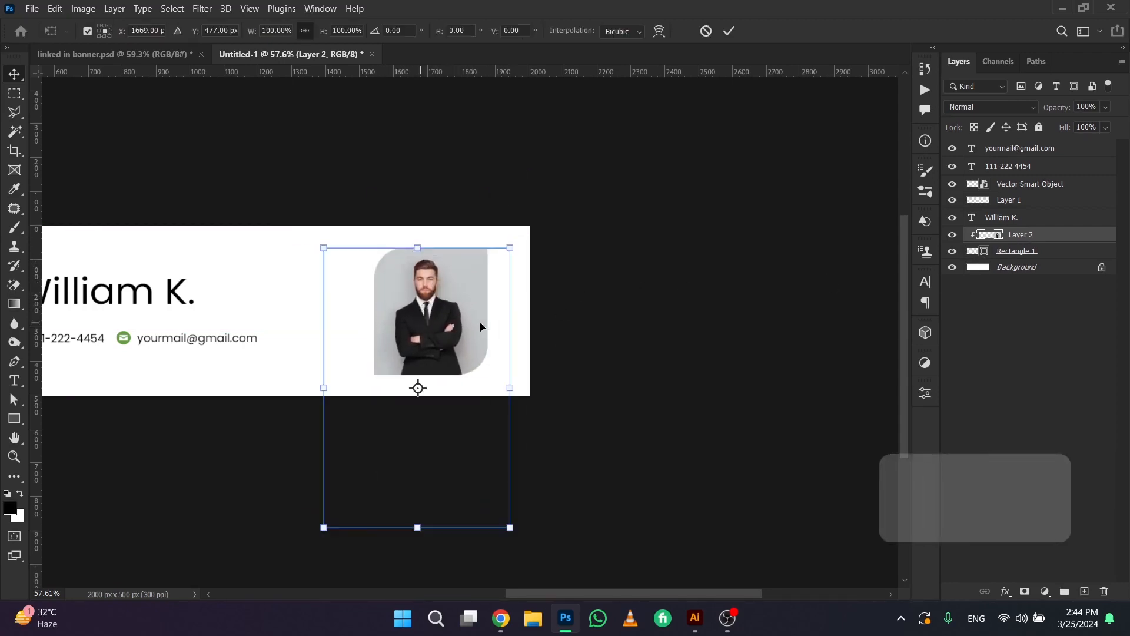
pyautogui.moveTo(512, 361)
pyautogui.mouseDown()
pyautogui.moveTo(534, 366)
pyautogui.moveTo(540, 353)
pyautogui.moveTo(530, 399)
pyautogui.moveTo(559, 415)
pyautogui.moveTo(495, 356)
pyautogui.moveTo(495, 373)
pyautogui.mouseUp()
pyautogui.press('Return')
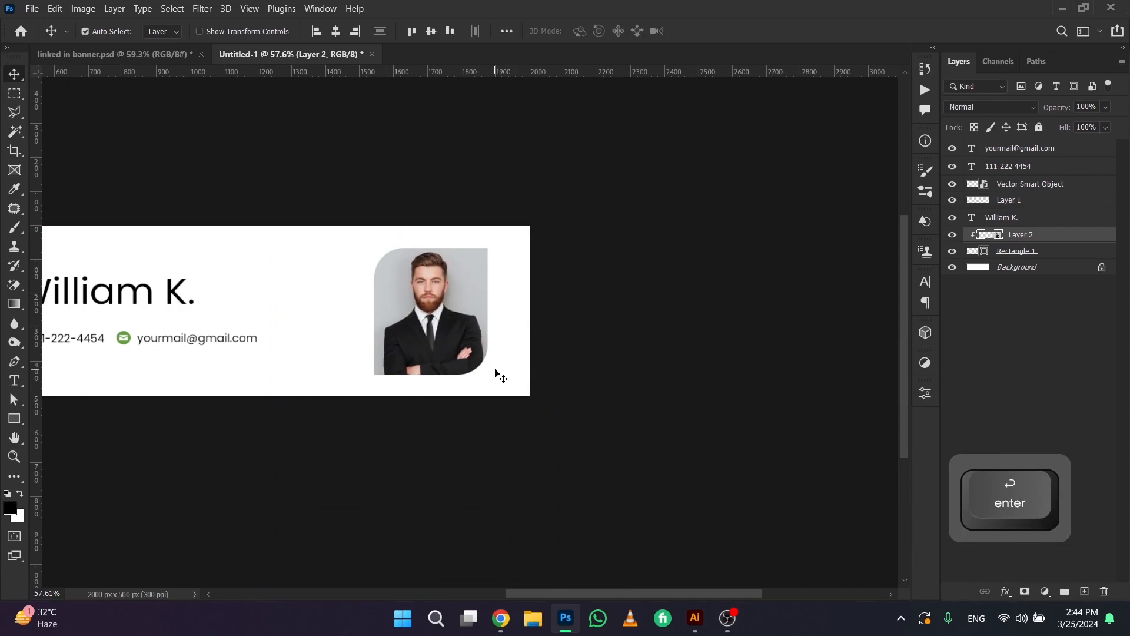
pyautogui.press('Down')
pyautogui.press('Right')
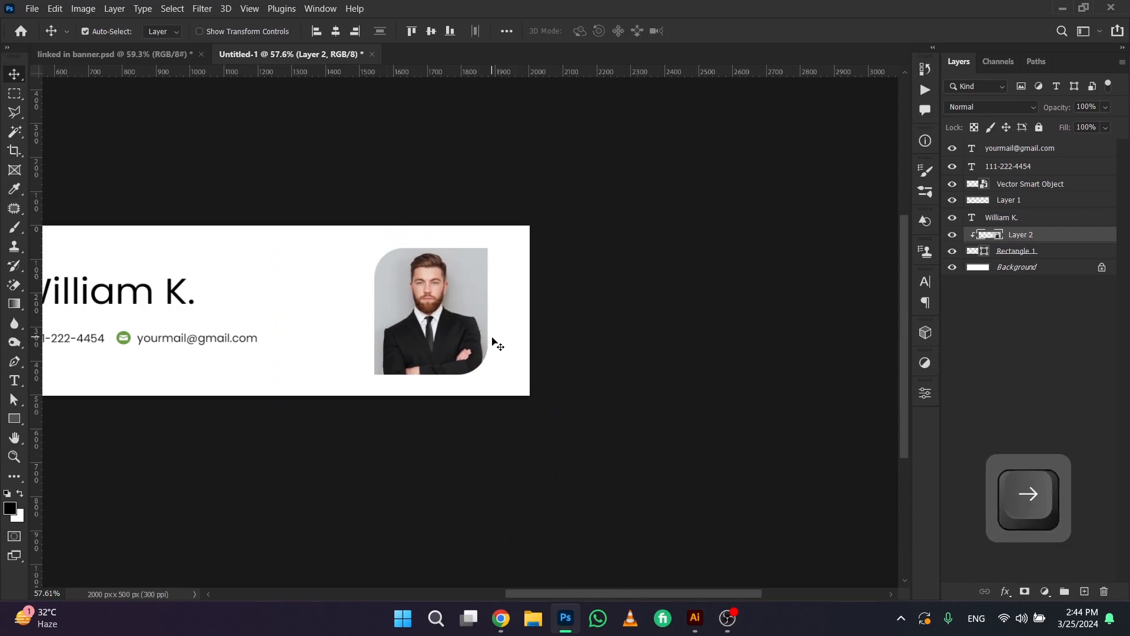
# Duplicate the email text and place the copy directly under the large name, aligned with its starting edge
pyautogui.scroll(-3, 477, 341)
pyautogui.press('space')
pyautogui.scroll(3, 489, 336)
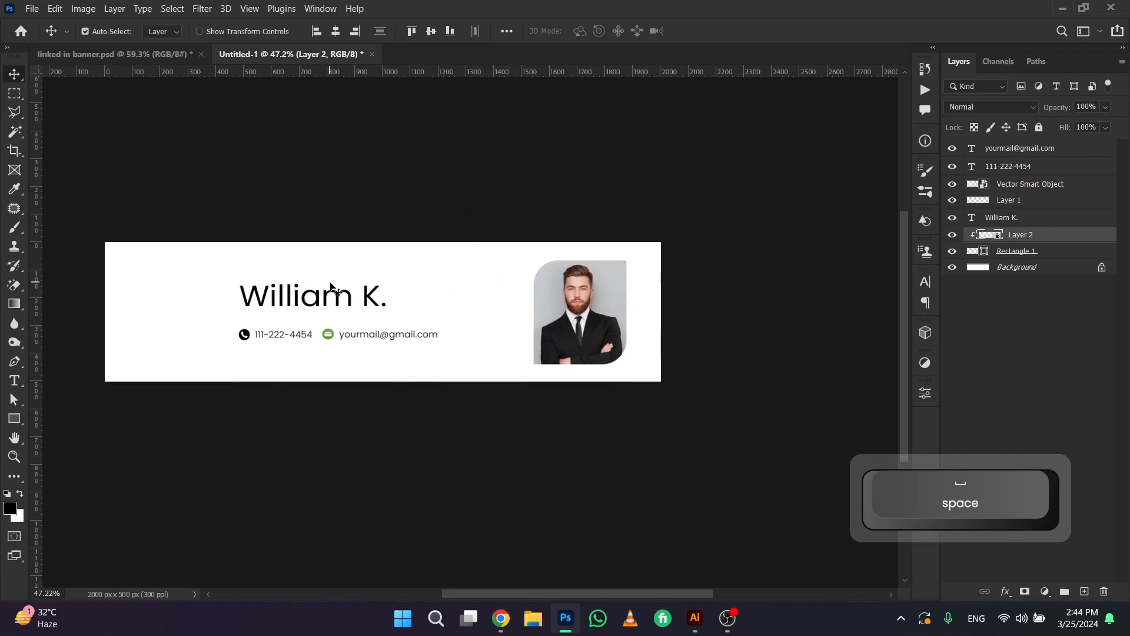
pyautogui.scroll(4, 332, 287)
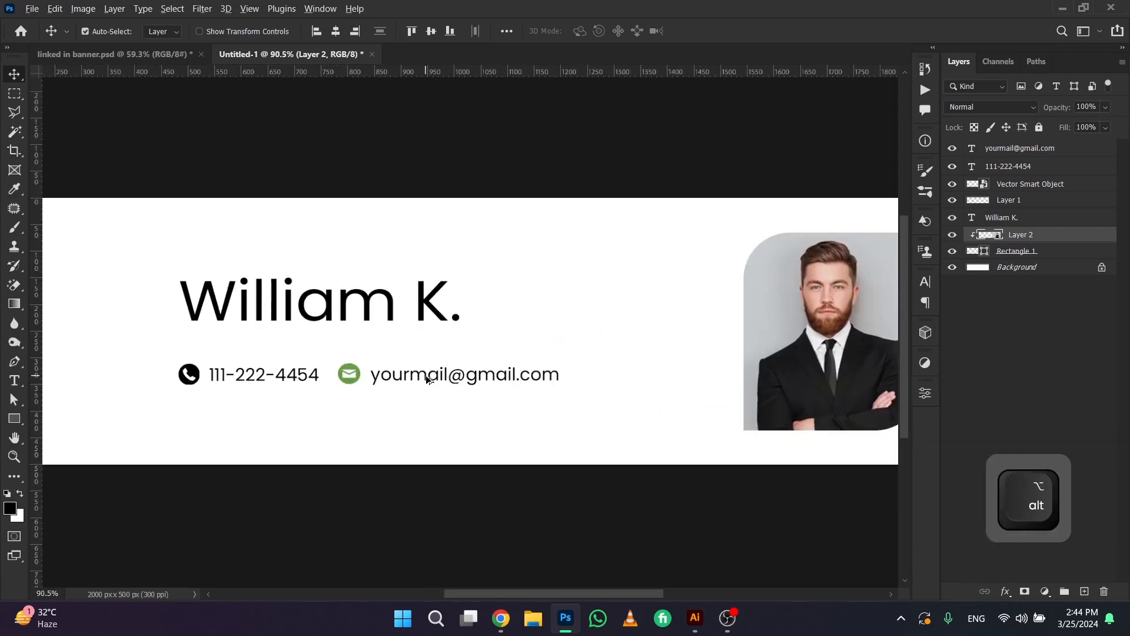
pyautogui.moveTo(429, 379); pyautogui.dragTo(240, 336)
pyautogui.press('Down')
pyautogui.press('Down')
pyautogui.press('Down')
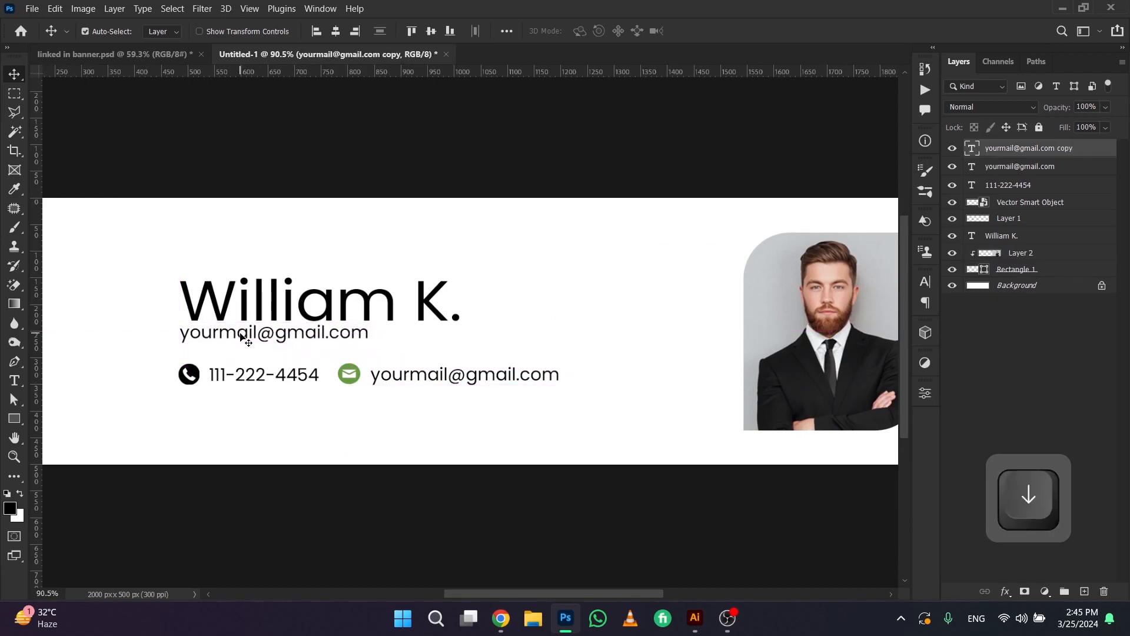
pyautogui.press('Right')
pyautogui.press('Right')
pyautogui.press('Down')
# Replace the copied text under the name with "Creative Designer" and nudge it slightly down
pyautogui.doubleClick(239, 332)
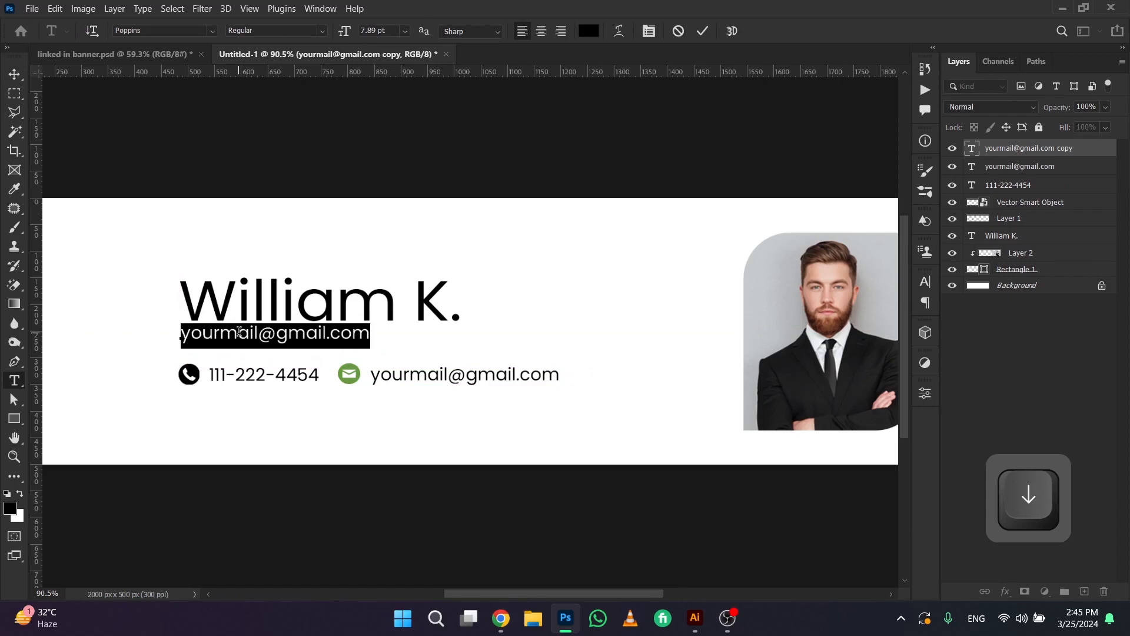
pyautogui.press('capslock')
pyautogui.write('Crea')
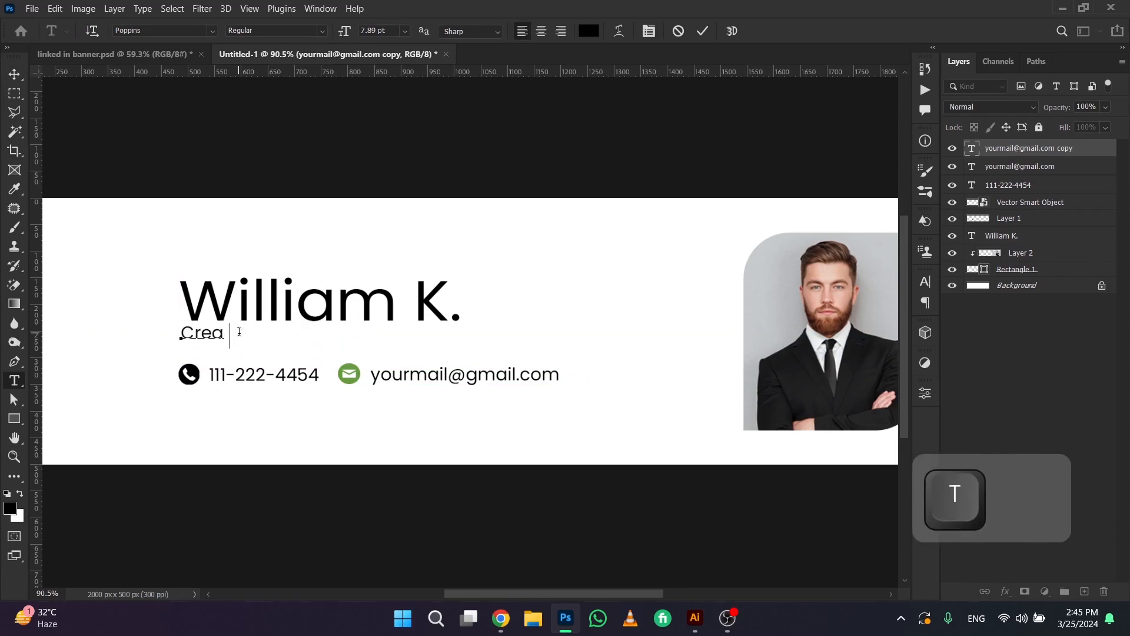
pyautogui.write('tive Designer')
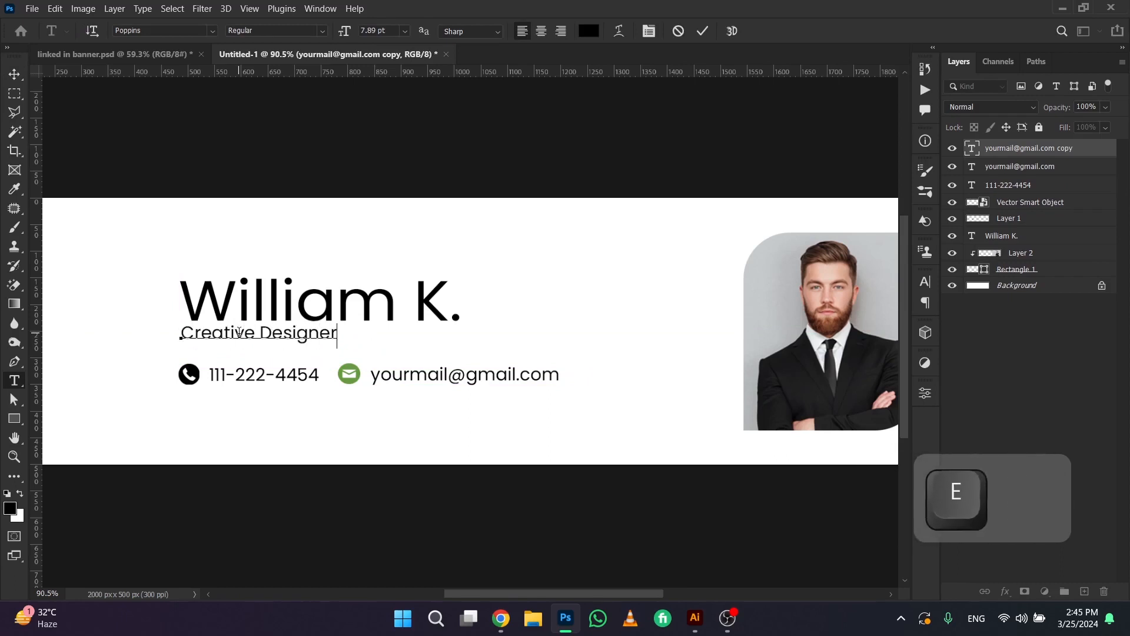
pyautogui.press('Return')
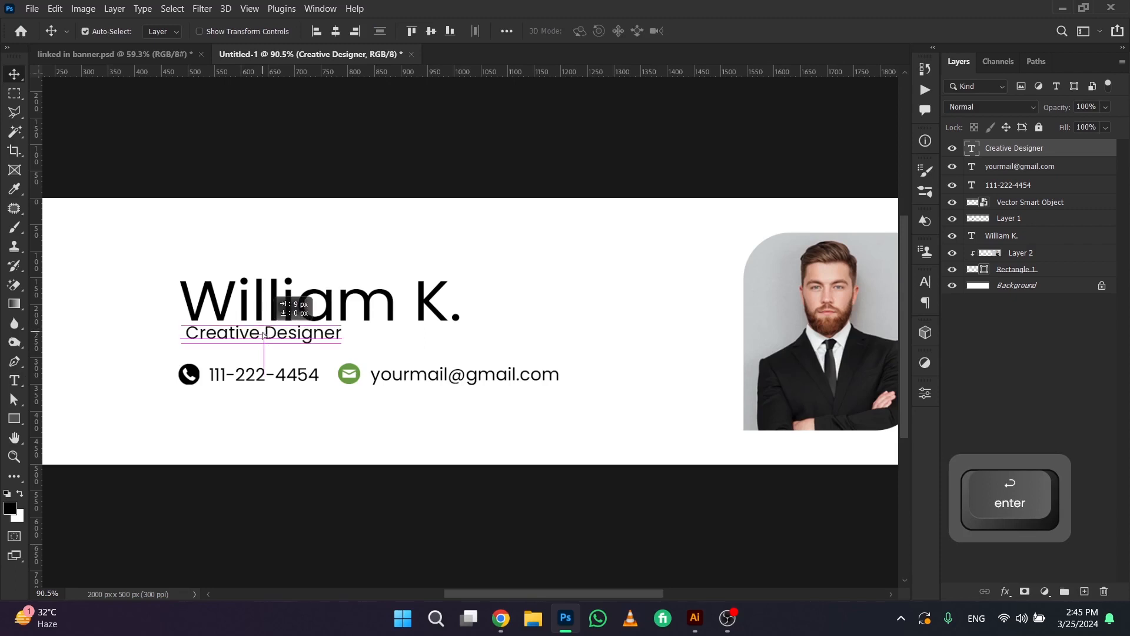
pyautogui.scroll(-3, 265, 336)
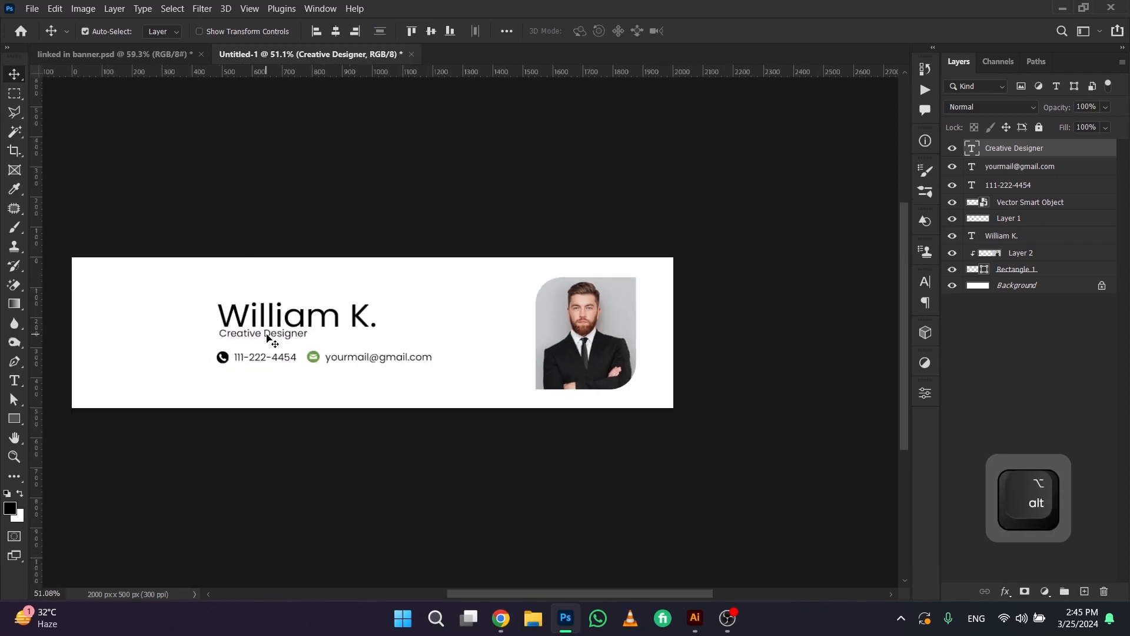
pyautogui.press('Down')
# Move the name and the Creative Designer text up together, away from the contact row, and clear the layer selection
pyautogui.moveTo(206, 295); pyautogui.dragTo(269, 334)
pyautogui.press('Up')
pyautogui.press('Up')
pyautogui.press('Up')
pyautogui.press('Up')
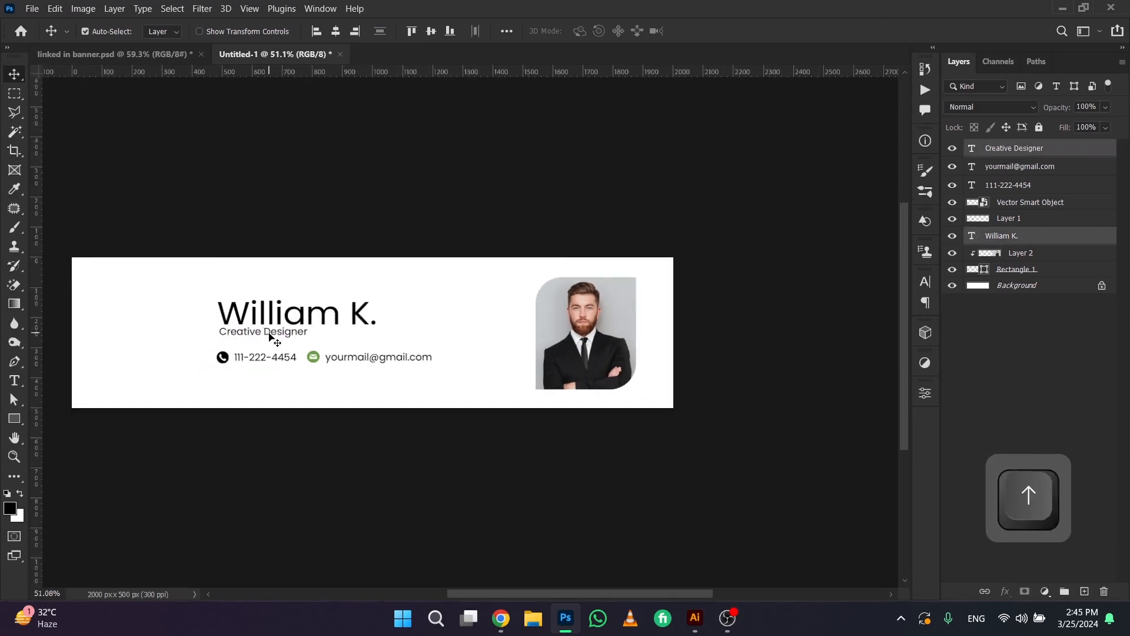
pyautogui.press('Up')
pyautogui.press('Up')
pyautogui.press('Up')
pyautogui.moveTo(202, 351); pyautogui.dragTo(408, 372)
pyautogui.click(346, 393)
# Dismiss the Outlook notification and nudge the Creative Designer text down a little from the name
pyautogui.scroll(3, 352, 376)
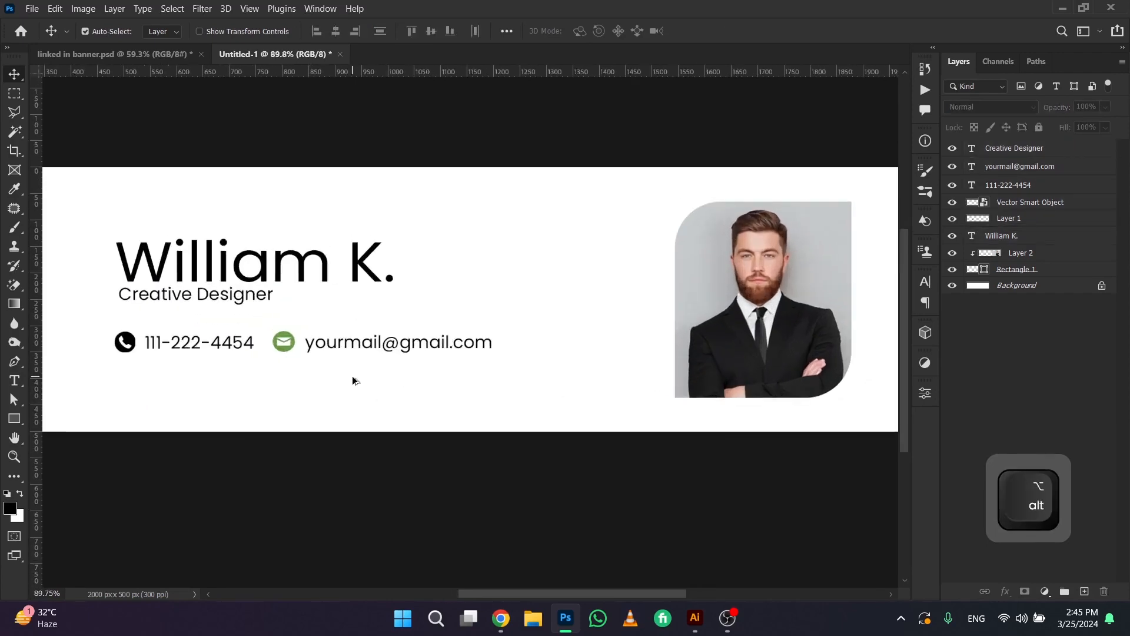
pyautogui.scroll(-1, 434, 383)
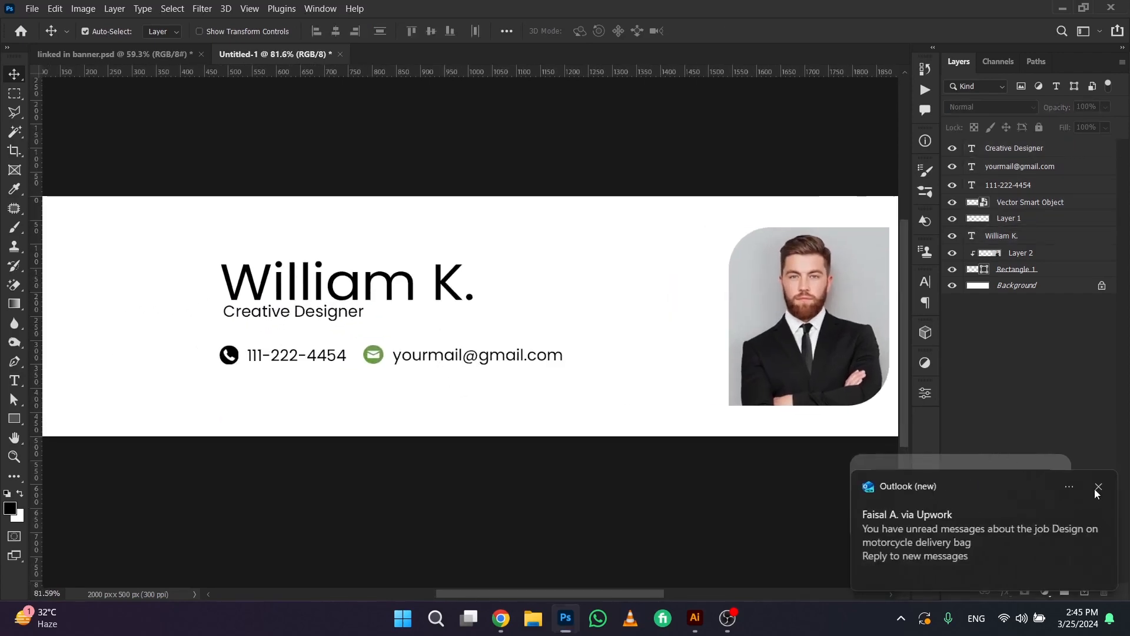
pyautogui.click(1097, 494)
pyautogui.scroll(-1, 444, 379)
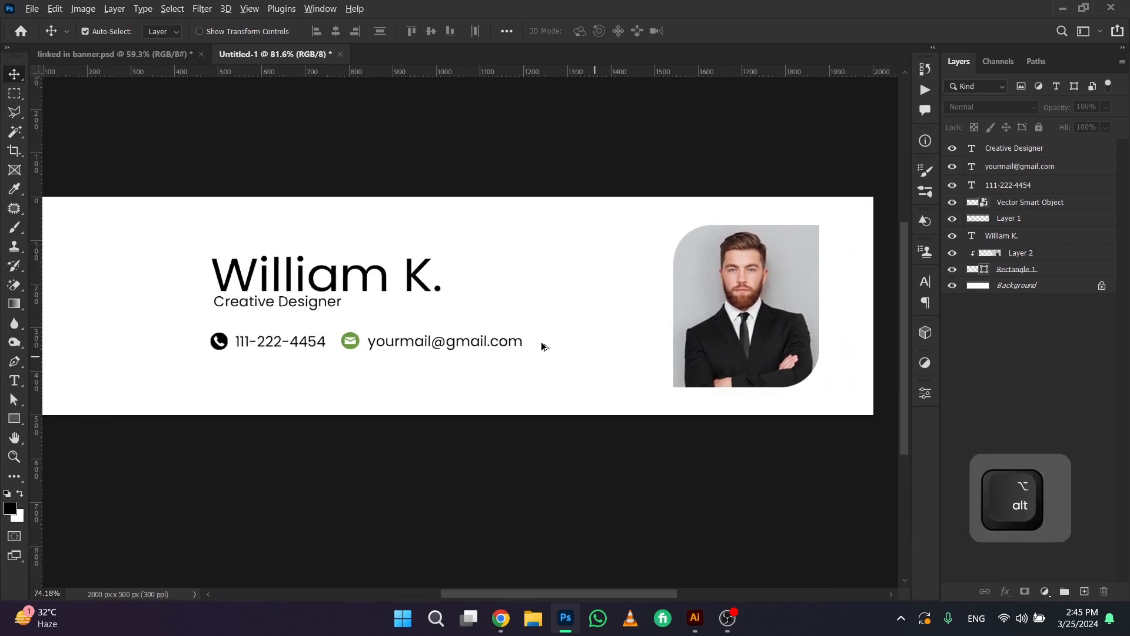
pyautogui.scroll(-1, 542, 347)
pyautogui.scroll(6, 323, 306)
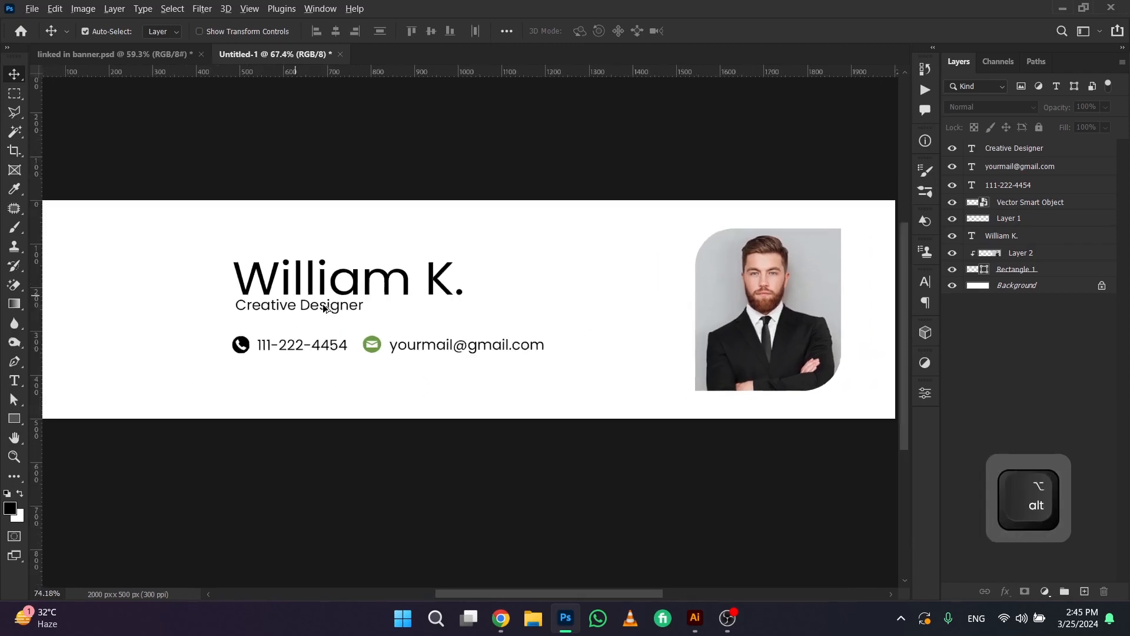
pyautogui.click(322, 309)
pyautogui.press('Down')
pyautogui.press('Down')
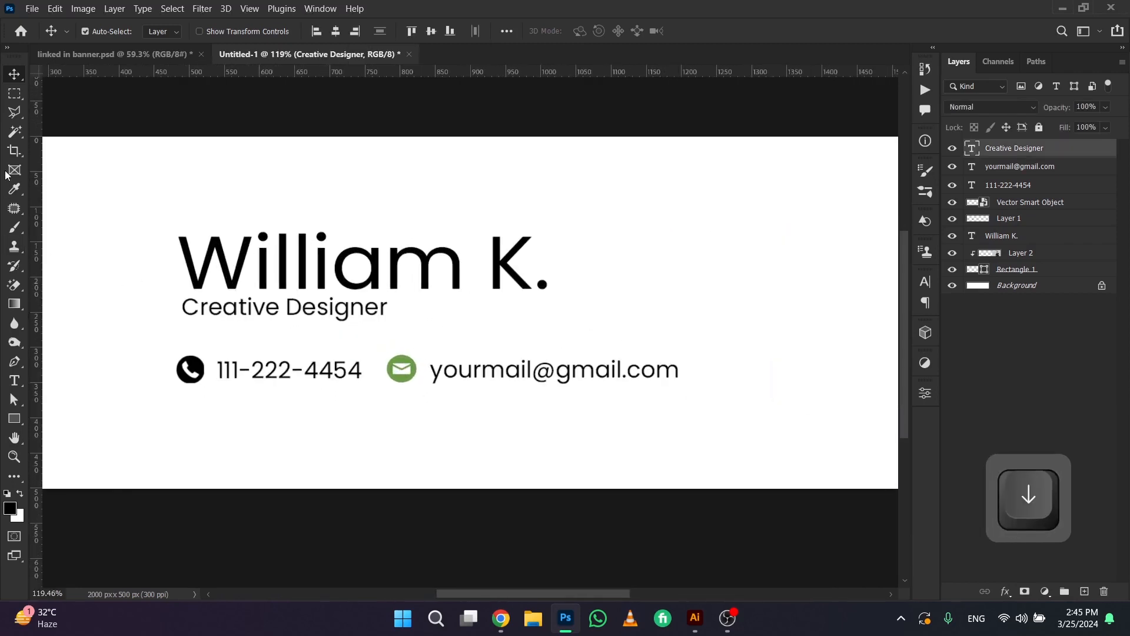
# Draw a horizontal line about 284 px long with the Line tool just under the Creative Designer text
pyautogui.rightClick(16, 418)
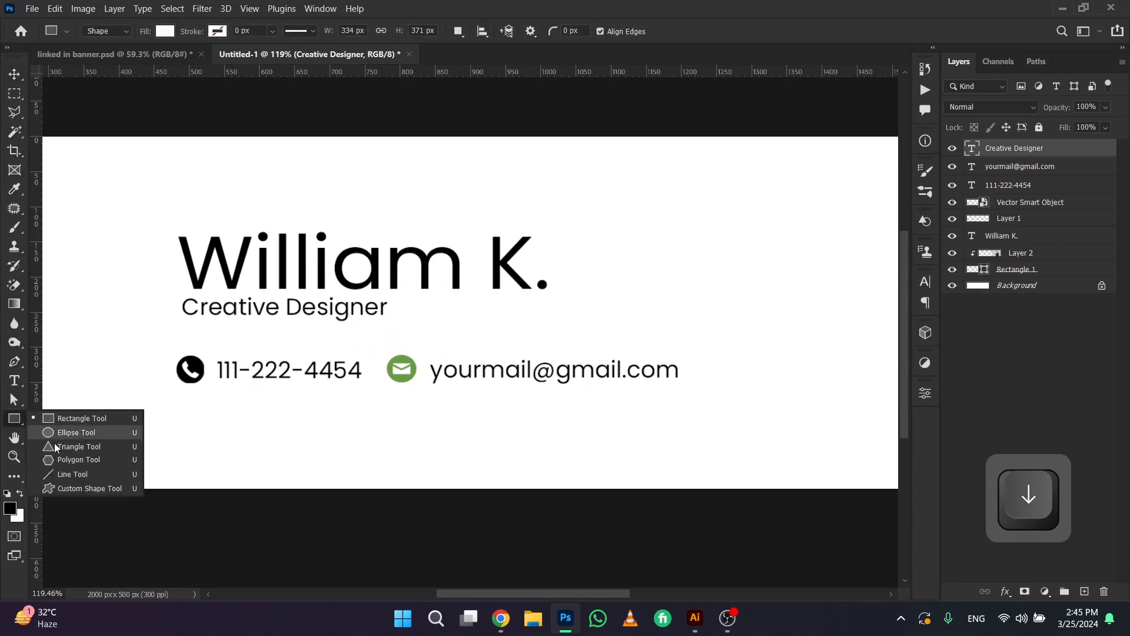
pyautogui.click(59, 473)
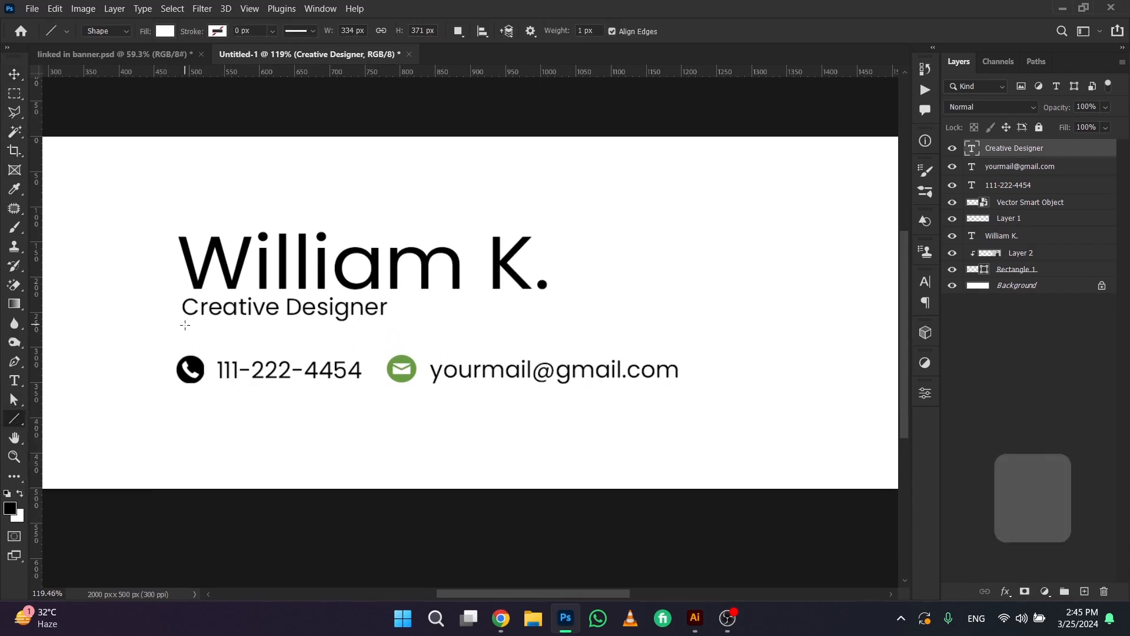
pyautogui.moveTo(184, 324); pyautogui.dragTo(386, 327)
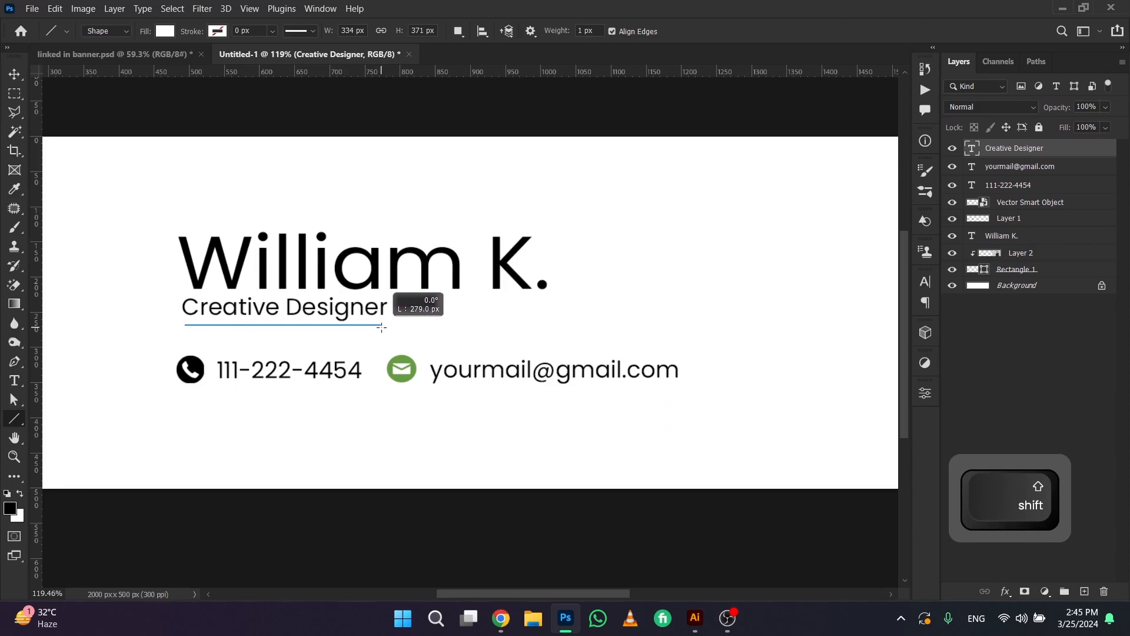
pyautogui.moveTo(382, 328)
pyautogui.mouseDown()
pyautogui.moveTo(377, 356)
pyautogui.moveTo(372, 293)
pyautogui.moveTo(371, 328)
pyautogui.moveTo(385, 323)
pyautogui.mouseUp()
# Give the line a dark green stroke 3 px wide
pyautogui.click(219, 30)
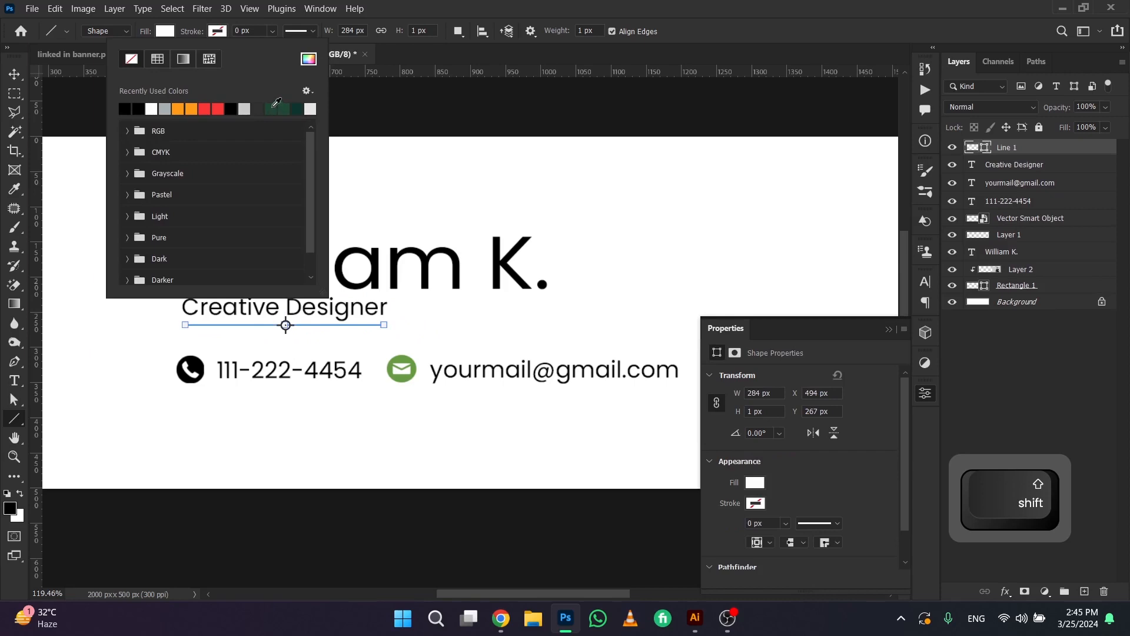
pyautogui.click(273, 107)
pyautogui.click(249, 30)
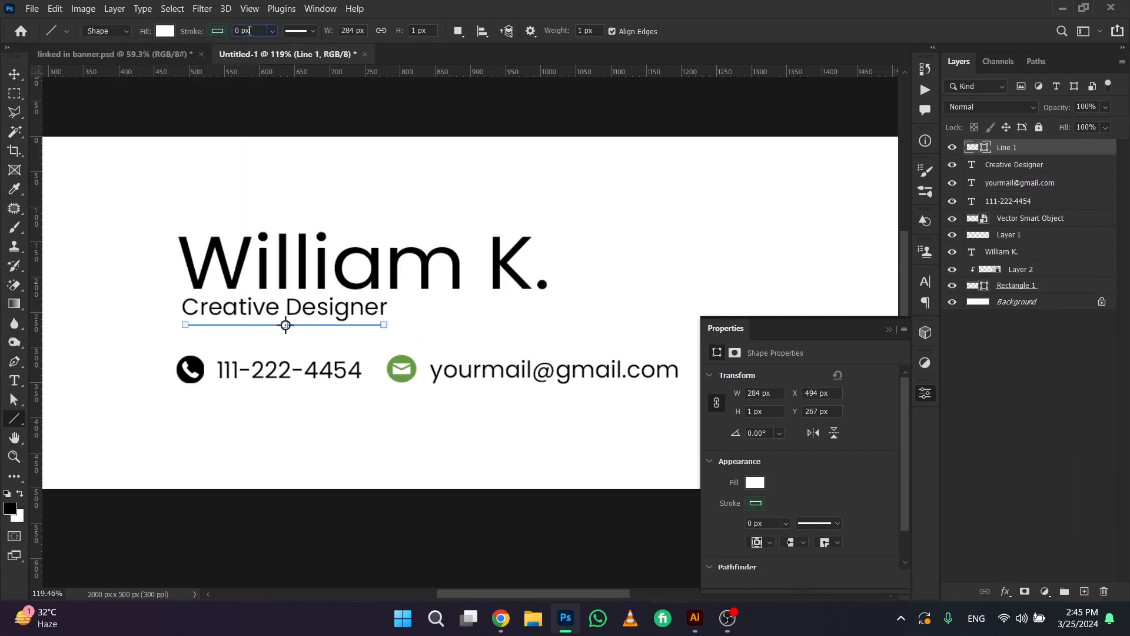
pyautogui.write('3')
pyautogui.press('Return')
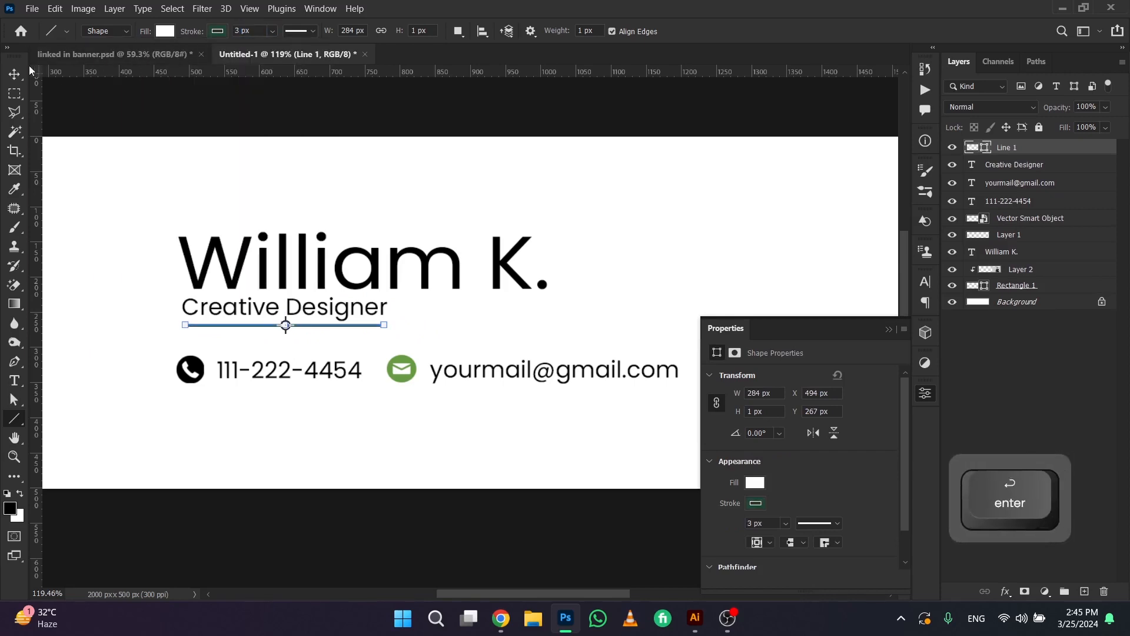
# Nudge the green line down to leave a small gap below the Creative Designer text
pyautogui.click(14, 74)
pyautogui.press('Down')
pyautogui.press('Down')
pyautogui.press('Down')
pyautogui.press('Down')
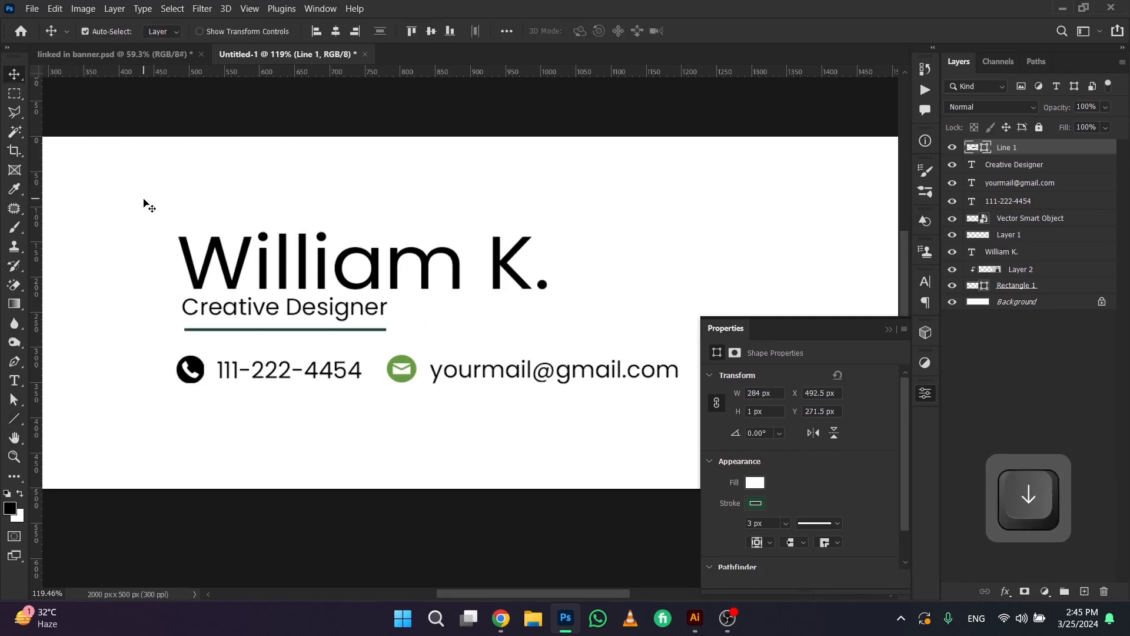
pyautogui.press('Up')
pyautogui.press('space')
pyautogui.moveTo(431, 341); pyautogui.dragTo(411, 323)
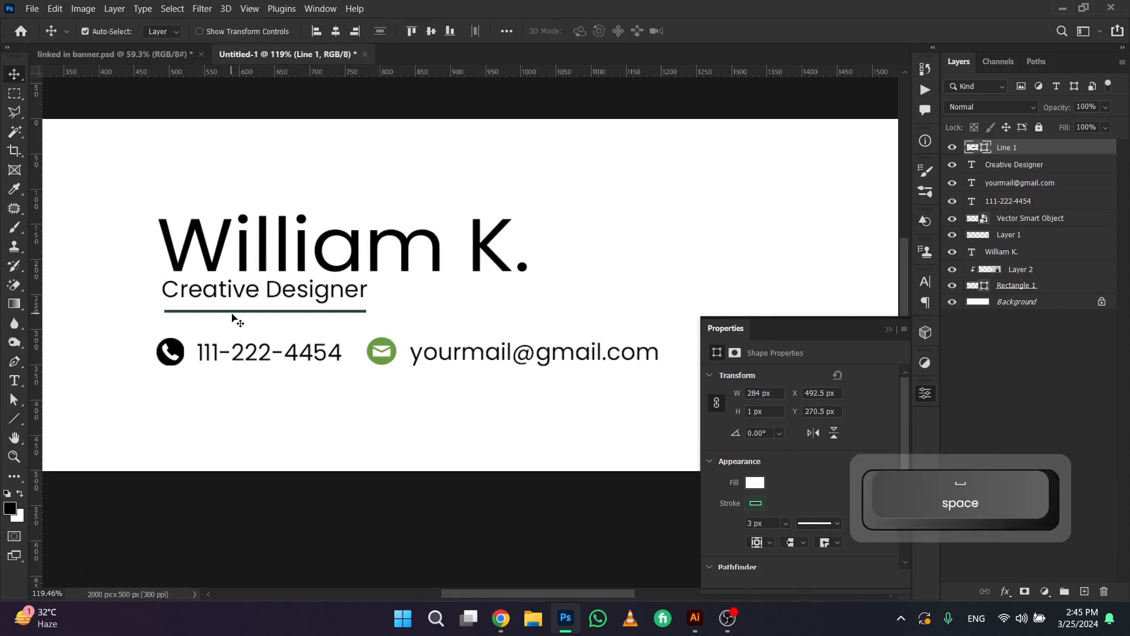
# Rename the email icon's smart object layer to "mail"
pyautogui.click(381, 346)
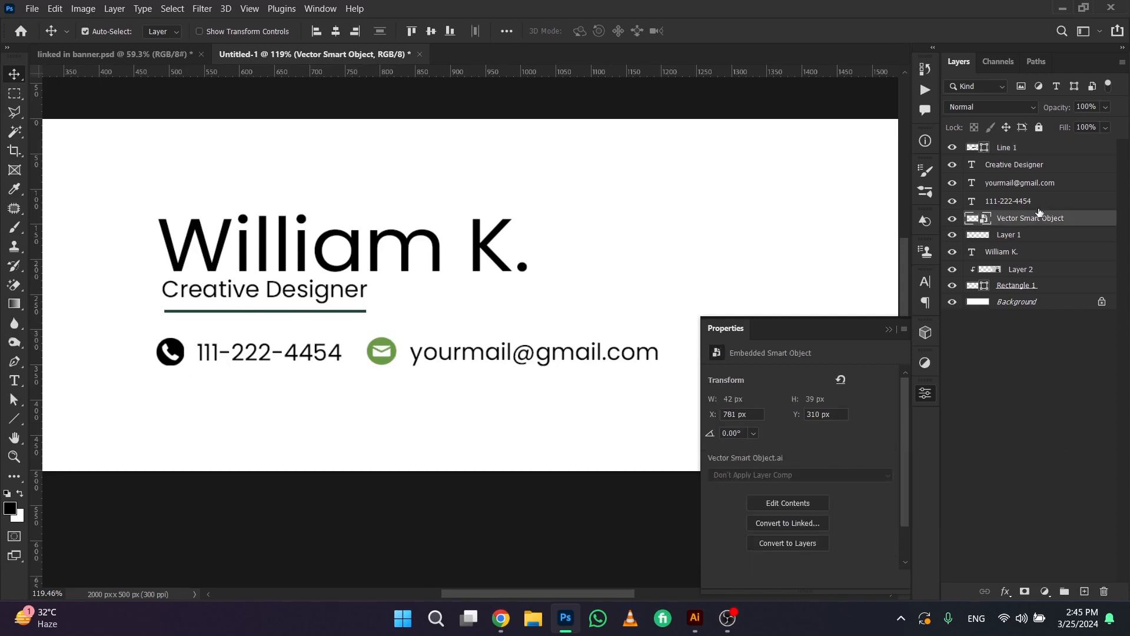
pyautogui.write('mail')
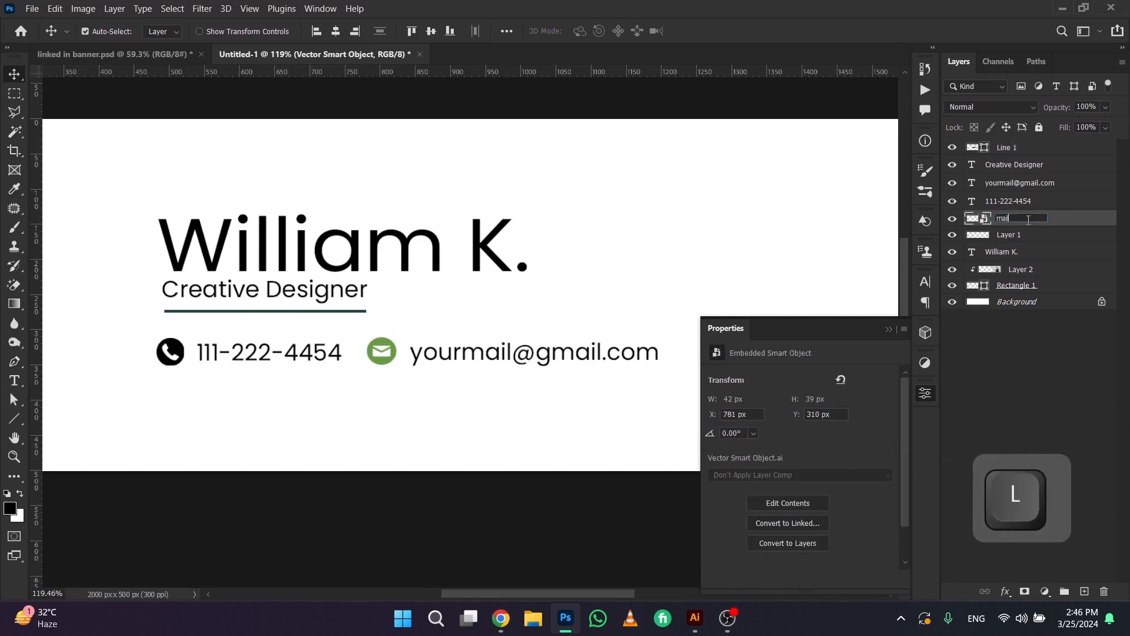
pyautogui.press('Return')
# Add a Color Overlay effect to the mail icon layer and show its settings
pyautogui.rightClick(1027, 221)
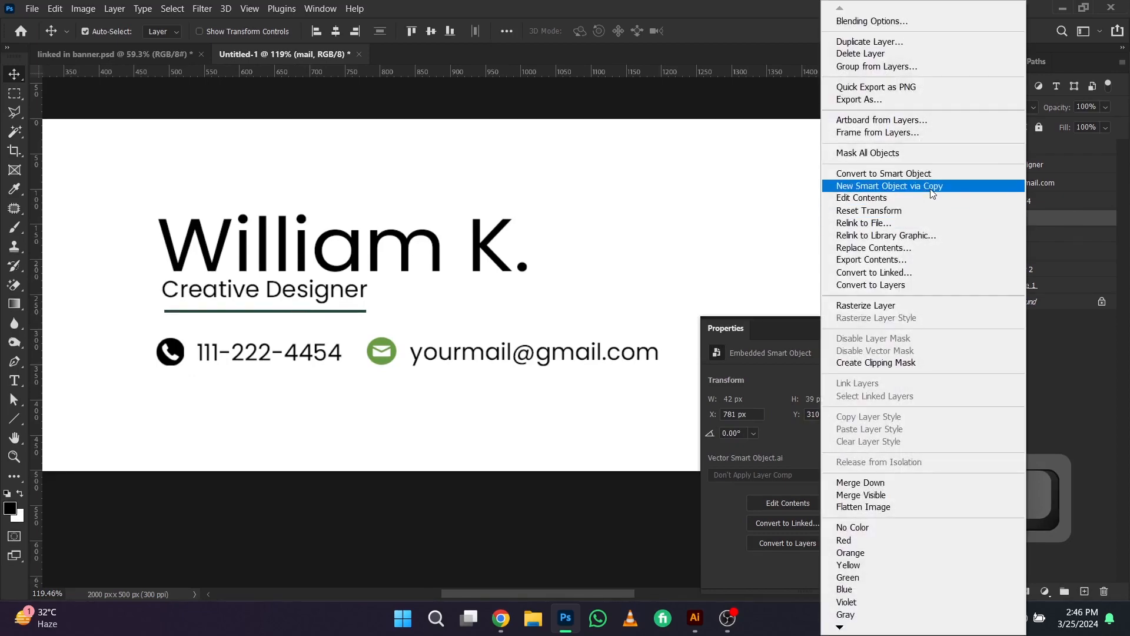
pyautogui.click(848, 22)
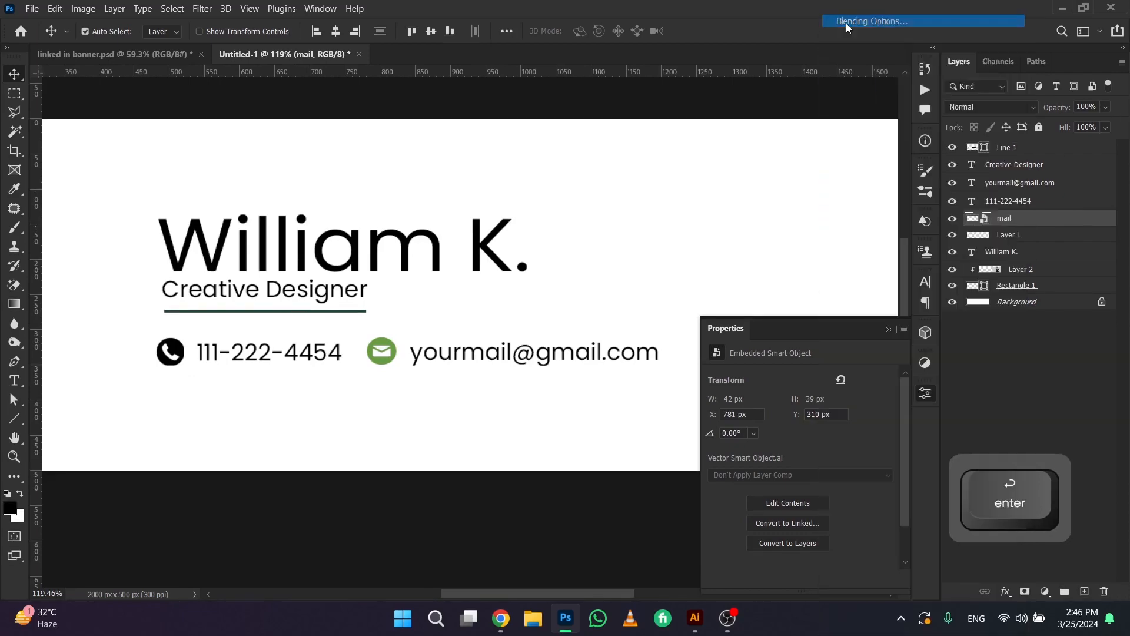
pyautogui.moveTo(659, 87); pyautogui.dragTo(779, 67)
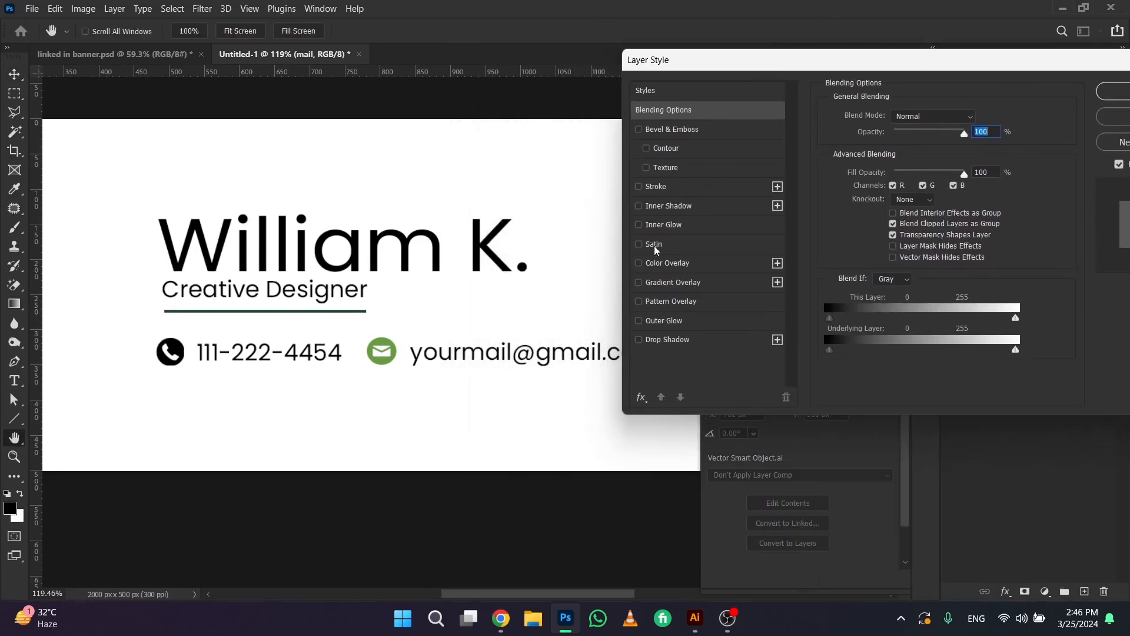
pyautogui.click(641, 264)
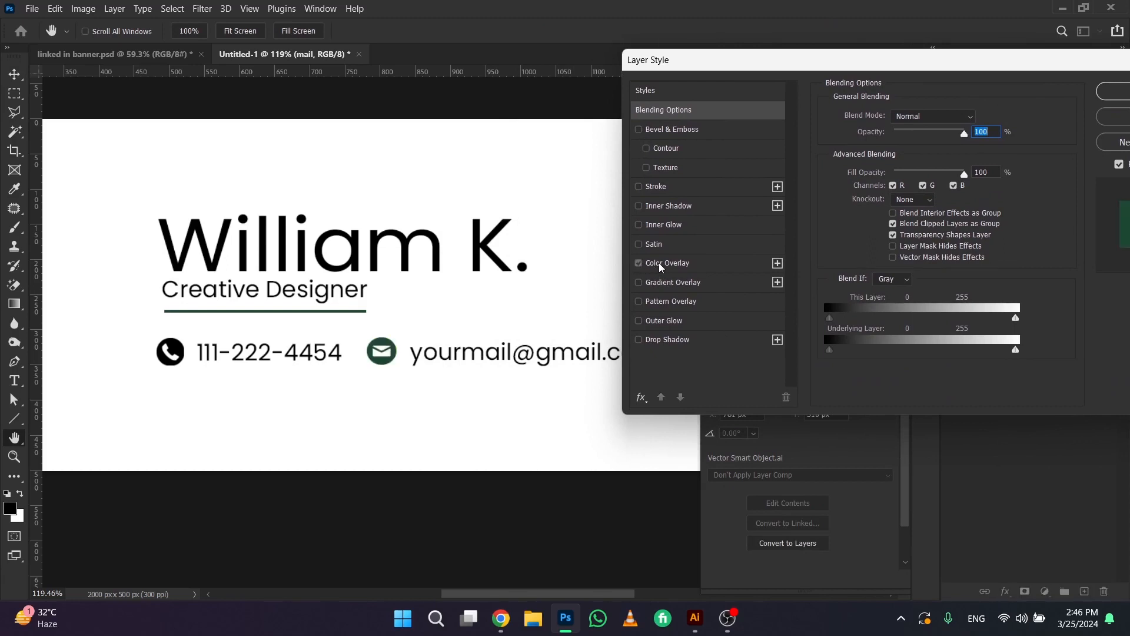
pyautogui.click(660, 266)
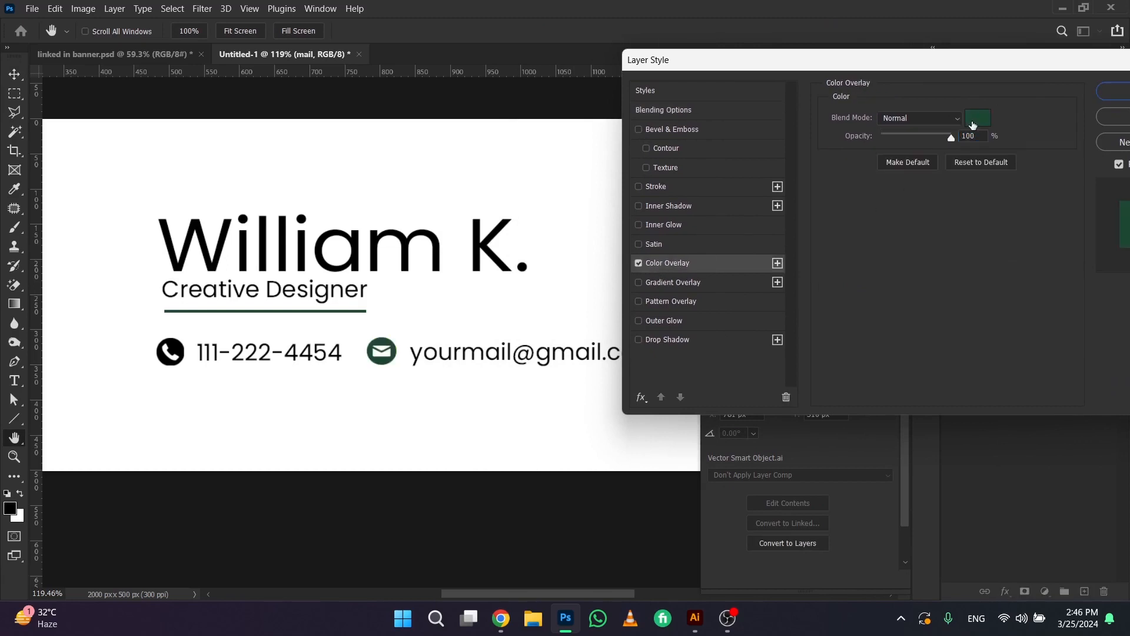
# Set the mail icon's overlay color to dark green 1d4731, sampled from the line under the job title, and collapse the layer's effects
pyautogui.click(977, 118)
pyautogui.click(861, 321)
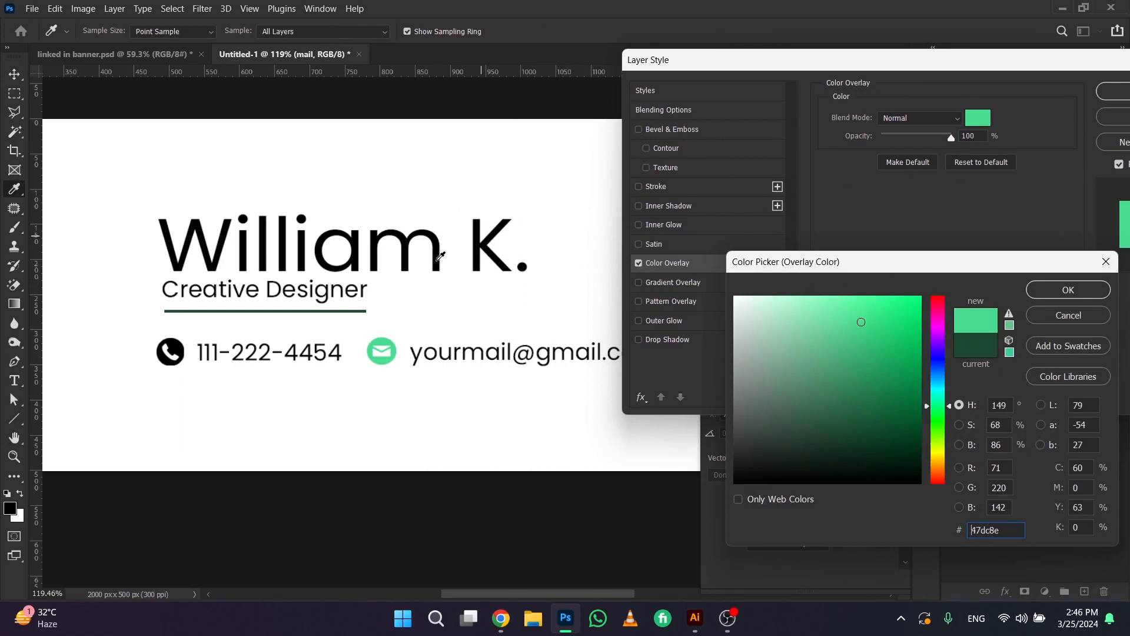
pyautogui.click(260, 309)
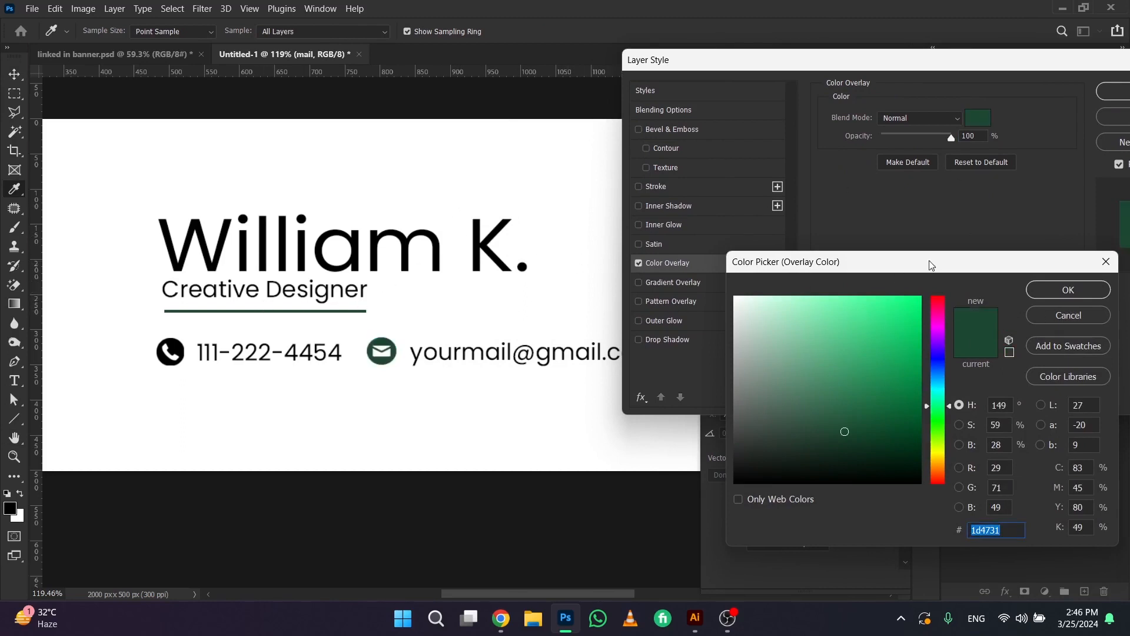
pyautogui.click(1040, 291)
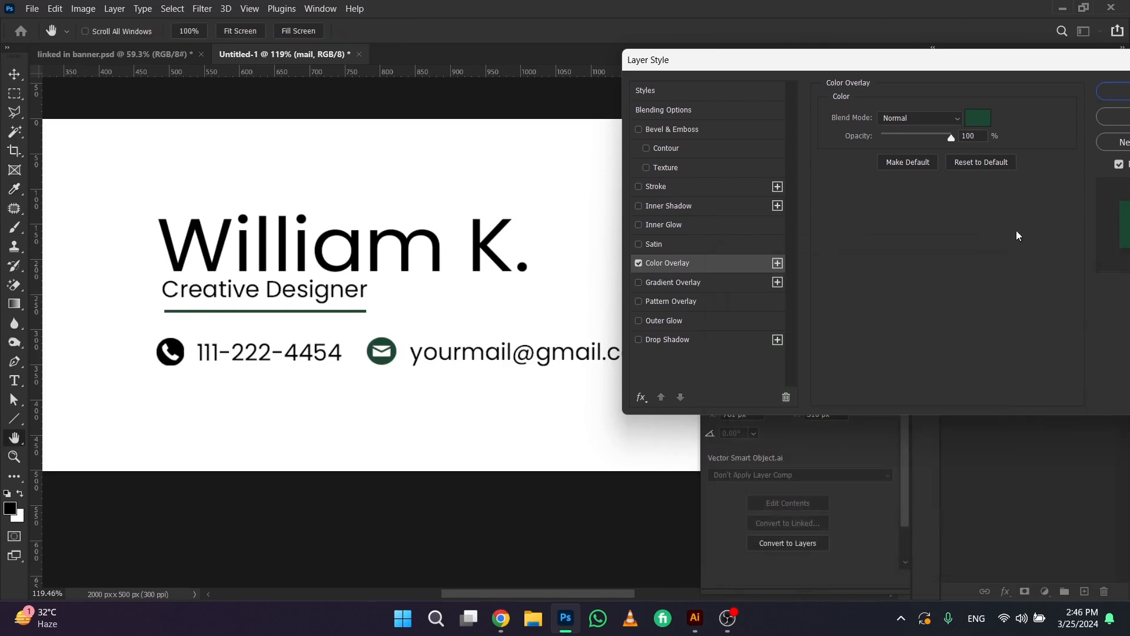
pyautogui.click(1117, 94)
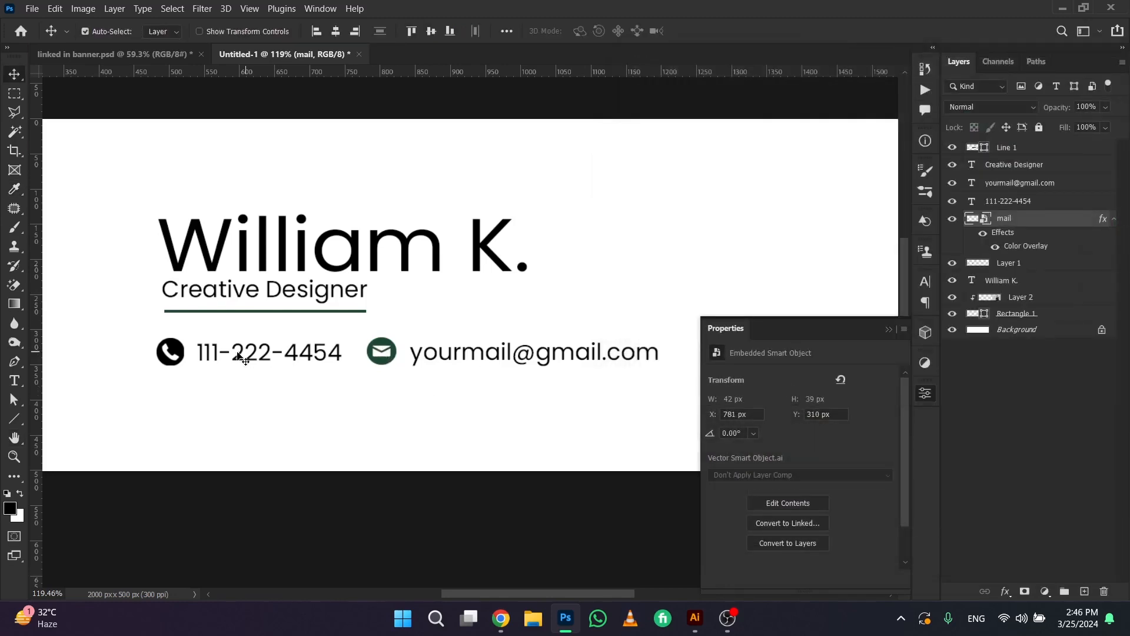
pyautogui.click(1112, 220)
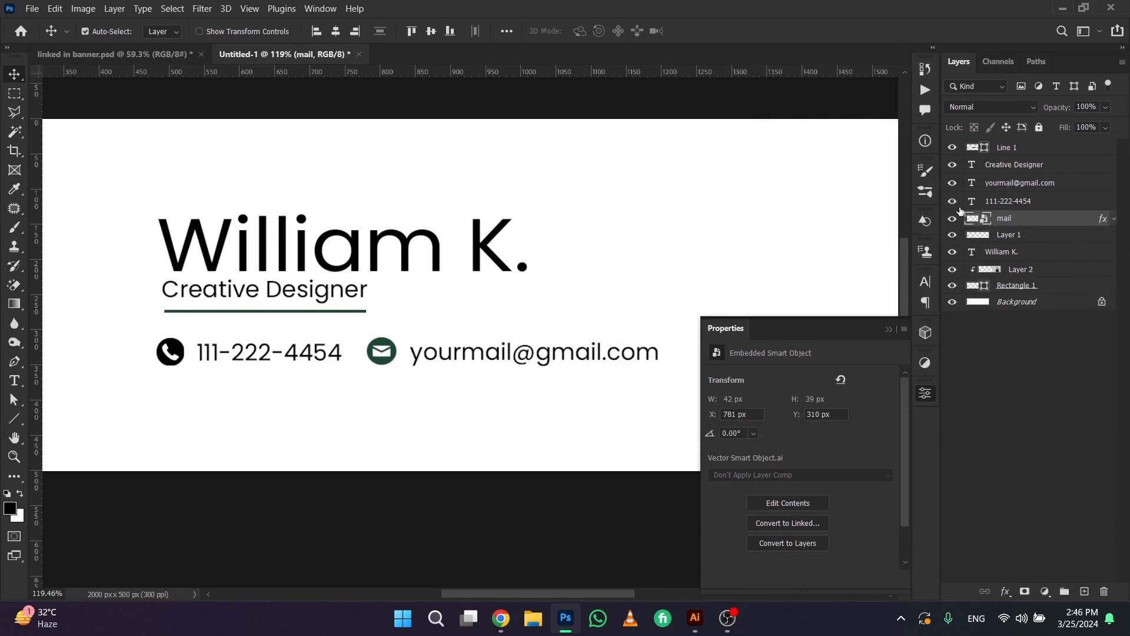
# Copy the mail layer's Color Overlay effect to the phone icon's layer
pyautogui.click(171, 352)
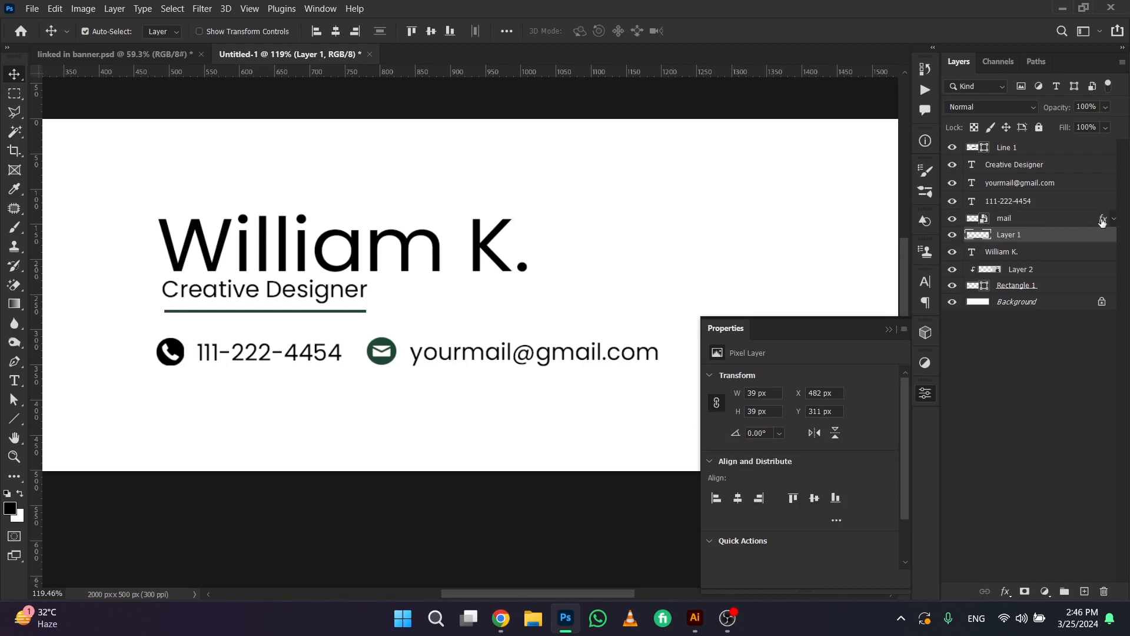
pyautogui.press('alt')
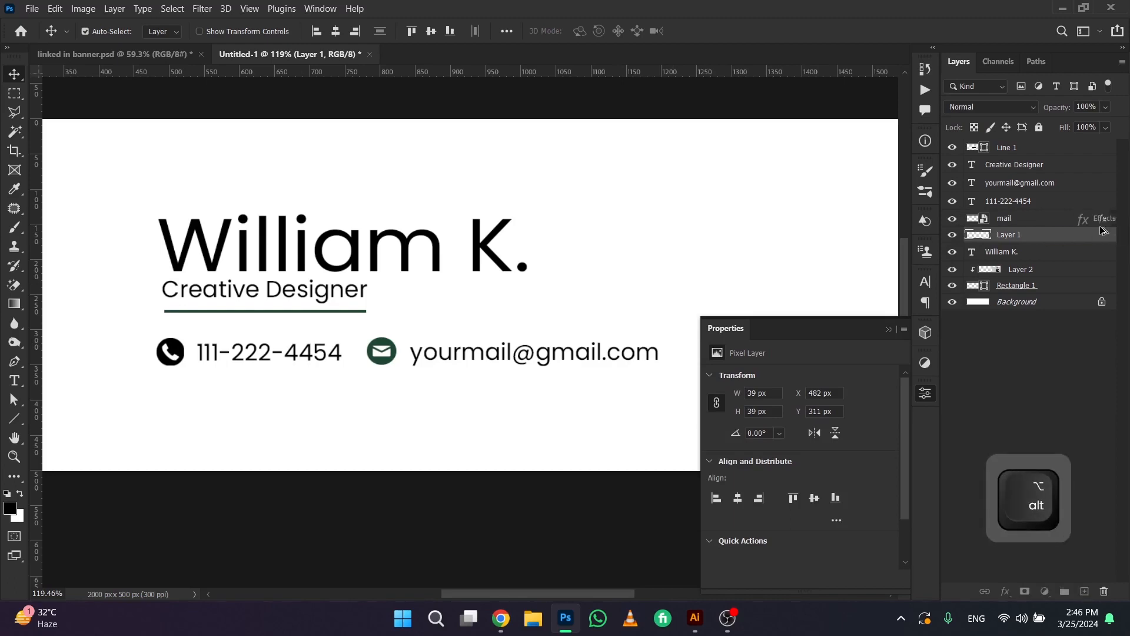
pyautogui.moveTo(1102, 240); pyautogui.dragTo(1096, 236)
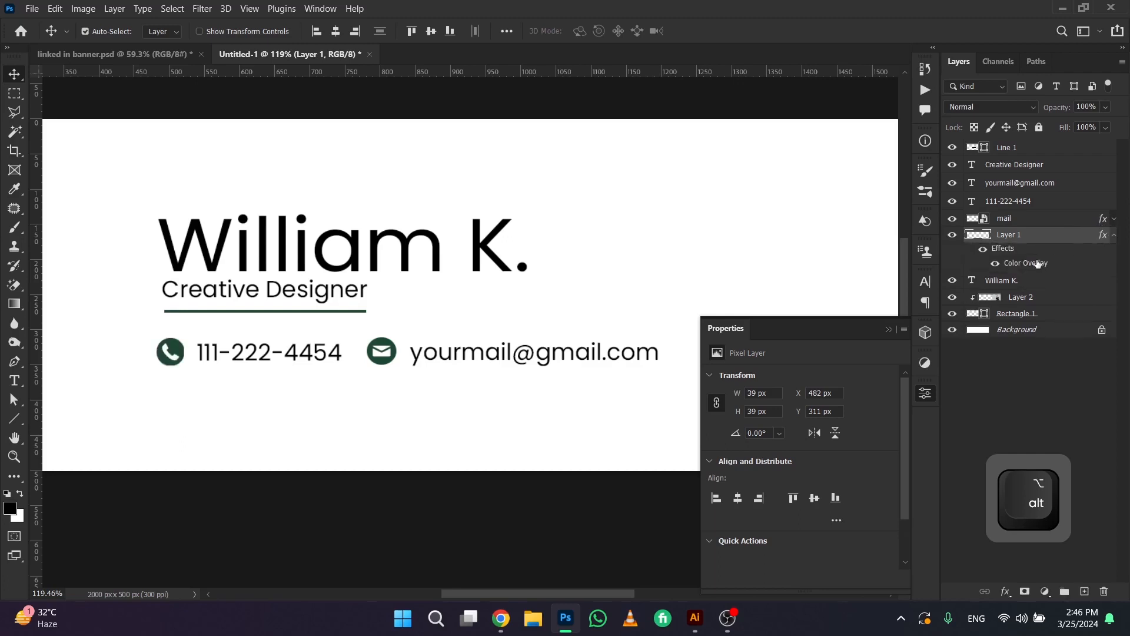
# Move the phone and email row further below the green line, and nudge the name, job title and line down slightly
pyautogui.scroll(-5, 503, 279)
pyautogui.press('space')
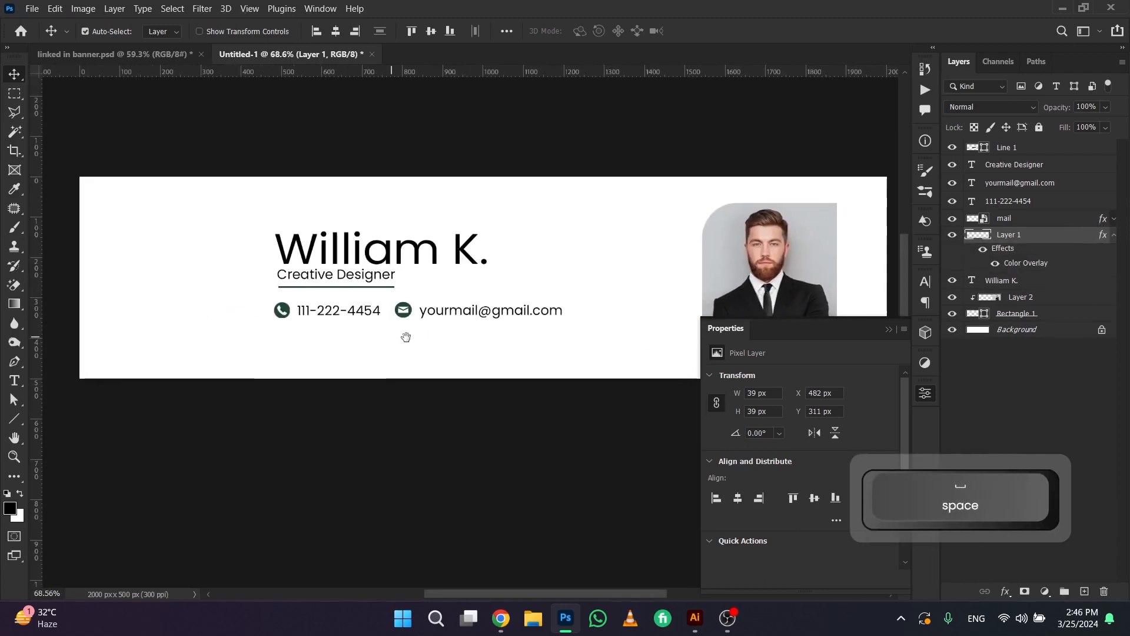
pyautogui.moveTo(244, 321); pyautogui.dragTo(498, 328)
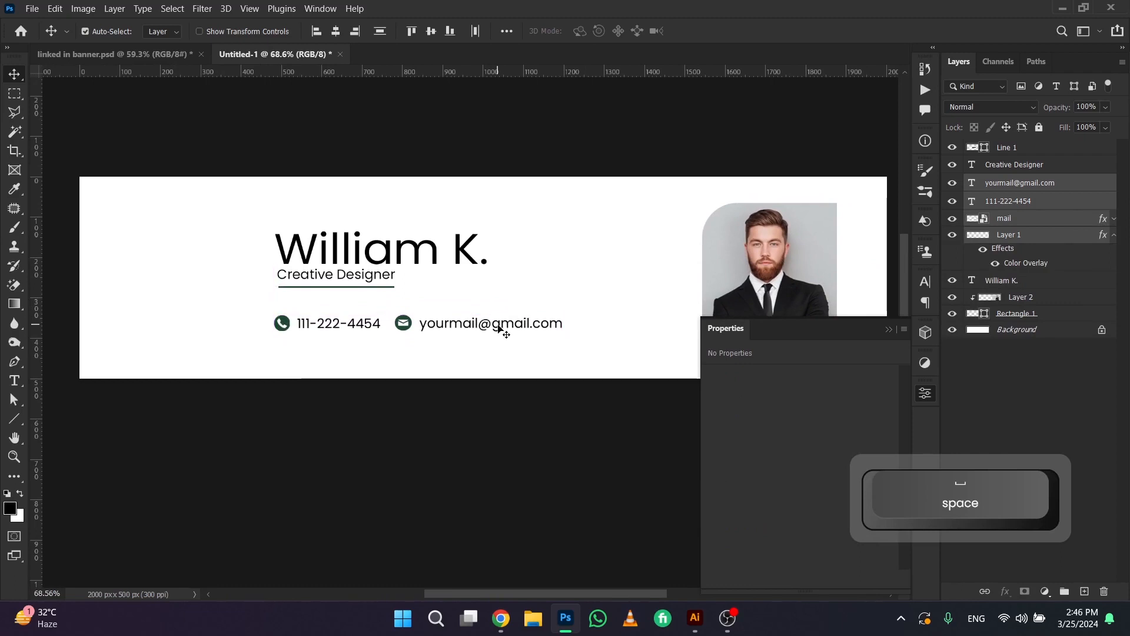
pyautogui.press('Down')
pyautogui.press('Up')
pyautogui.press('Up')
pyautogui.press('Up')
pyautogui.press('Up')
pyautogui.press('Up')
pyautogui.moveTo(240, 221); pyautogui.dragTo(372, 288)
pyautogui.press('Down')
# Examine the social icons in the linked in banner.psd reference, and switch to Chrome to search Iconify for "instagram"
pyautogui.click(153, 54)
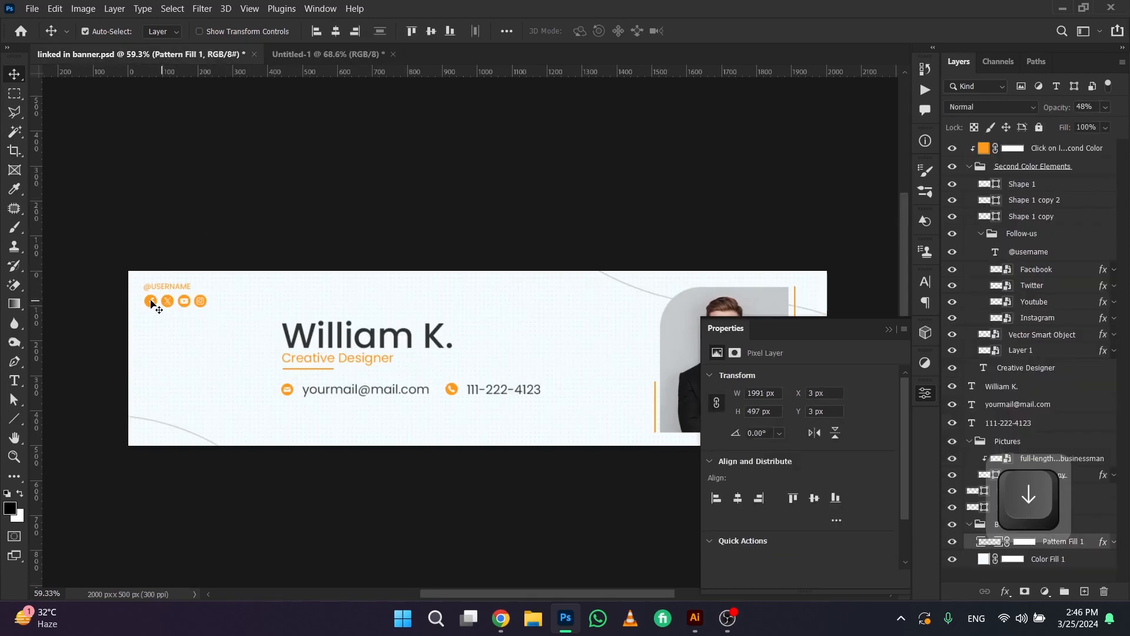
pyautogui.scroll(5, 174, 300)
pyautogui.scroll(-3, 174, 335)
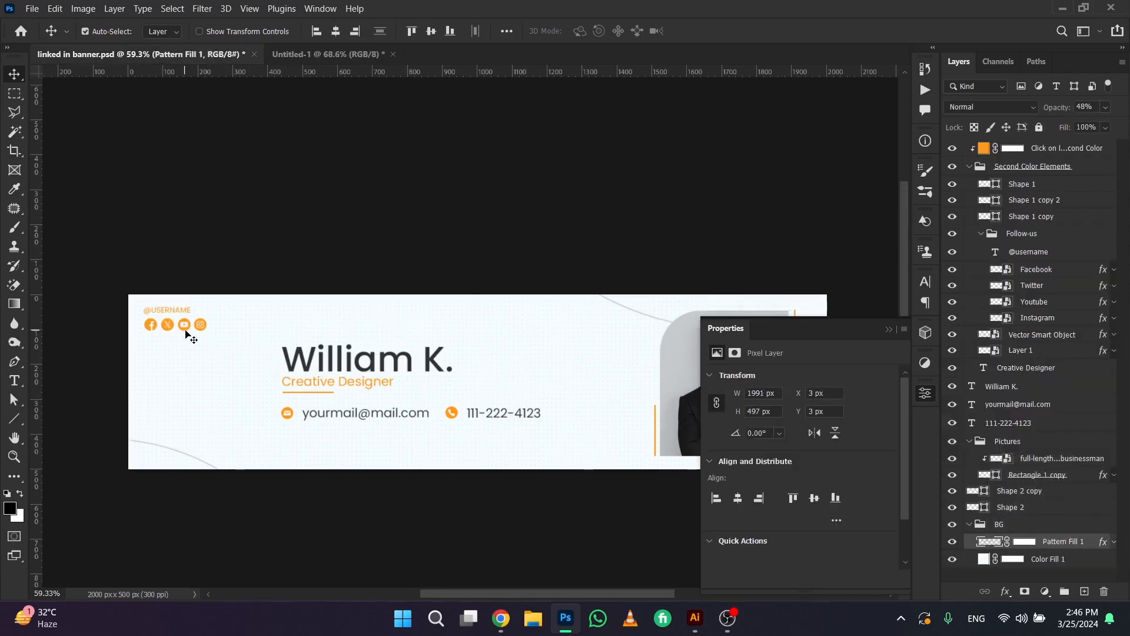
pyautogui.scroll(4, 188, 330)
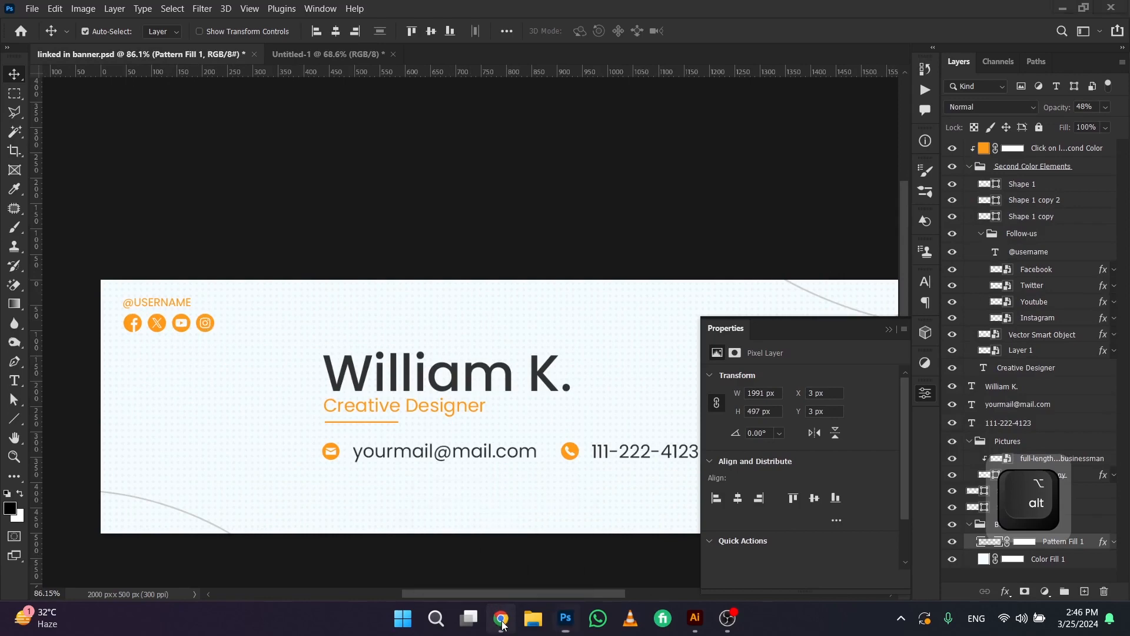
pyautogui.click(502, 620)
pyautogui.hotkey('ctrl', 'a')
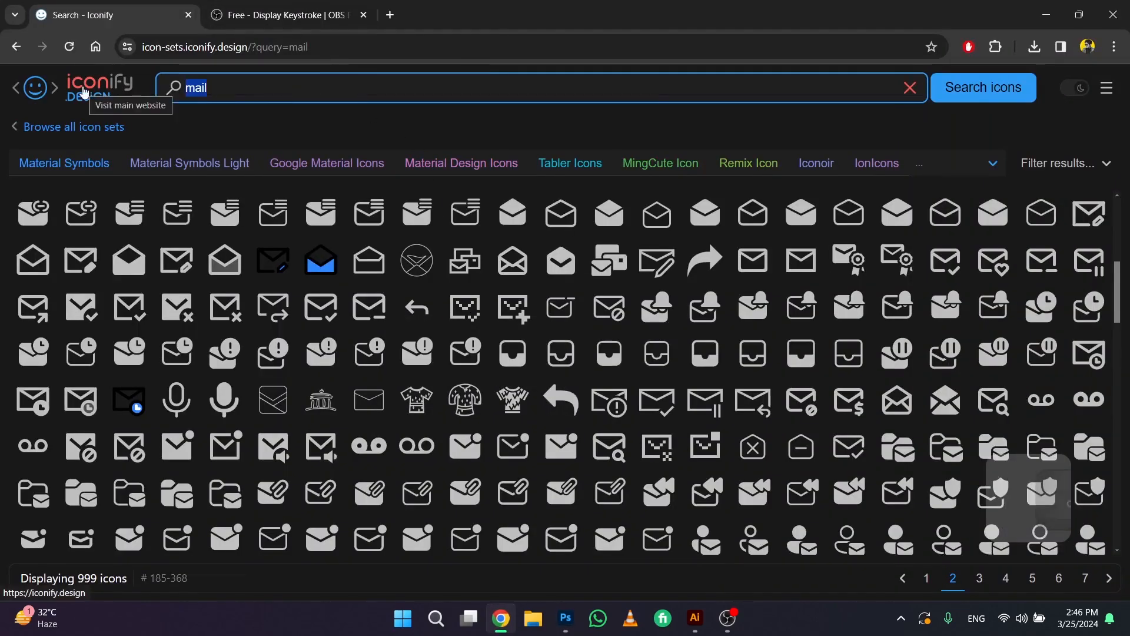
pyautogui.write('ins')
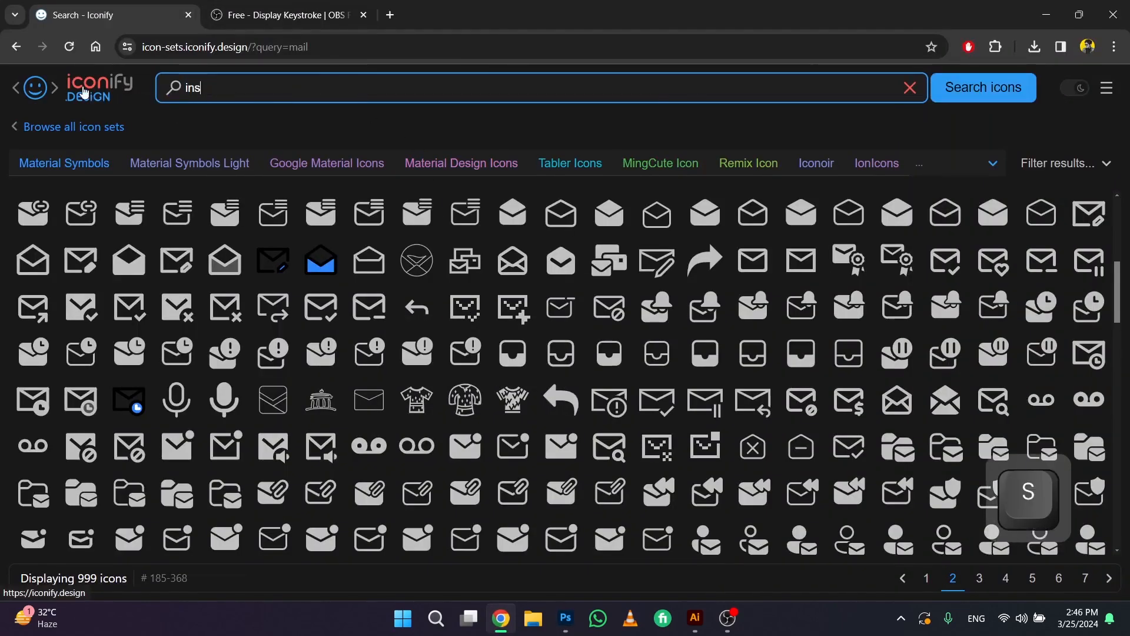
pyautogui.write('tagram')
pyautogui.press('Return')
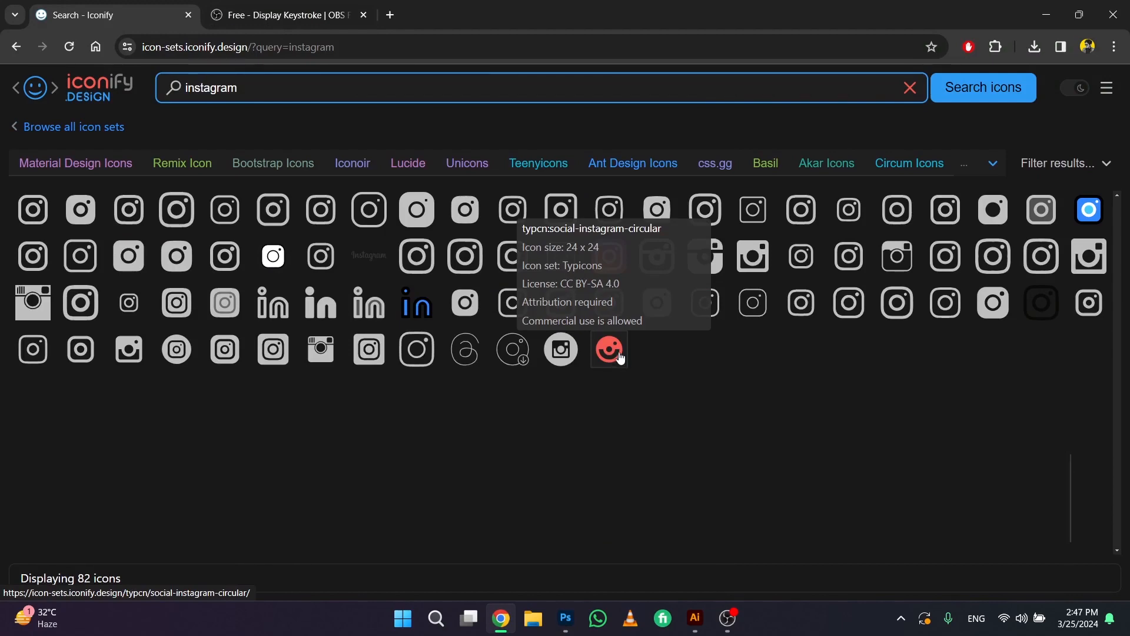
# Switch back to Photoshop's Untitled-1 banner, scale the phone and email row to 86.59%, and place it slightly below the green line
pyautogui.hotkey('alt', 'Tab')
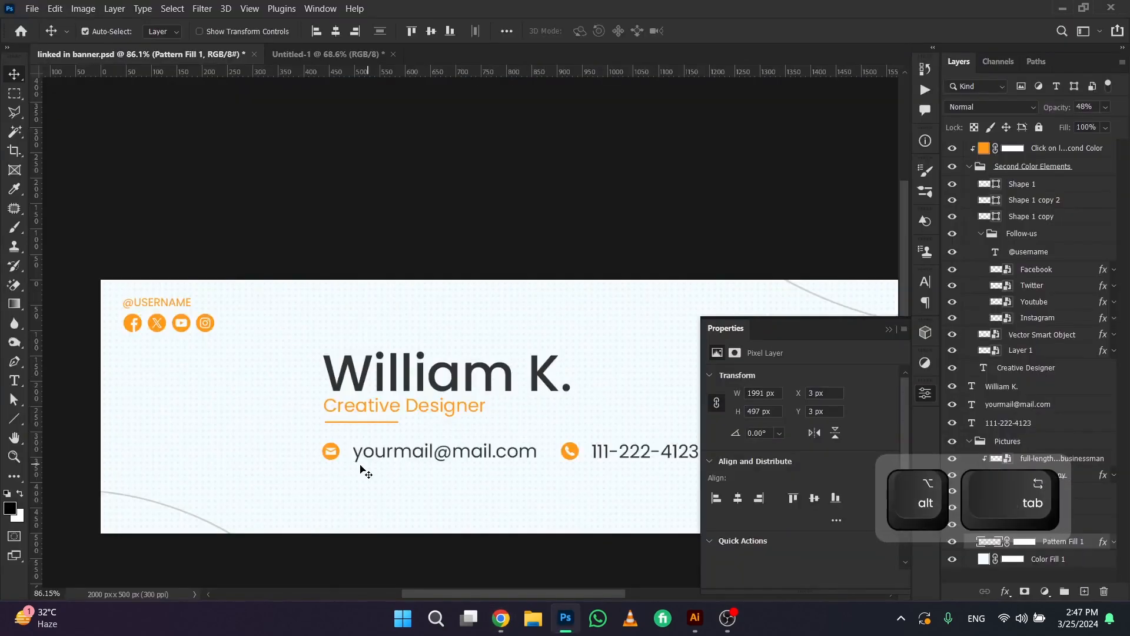
pyautogui.click(347, 56)
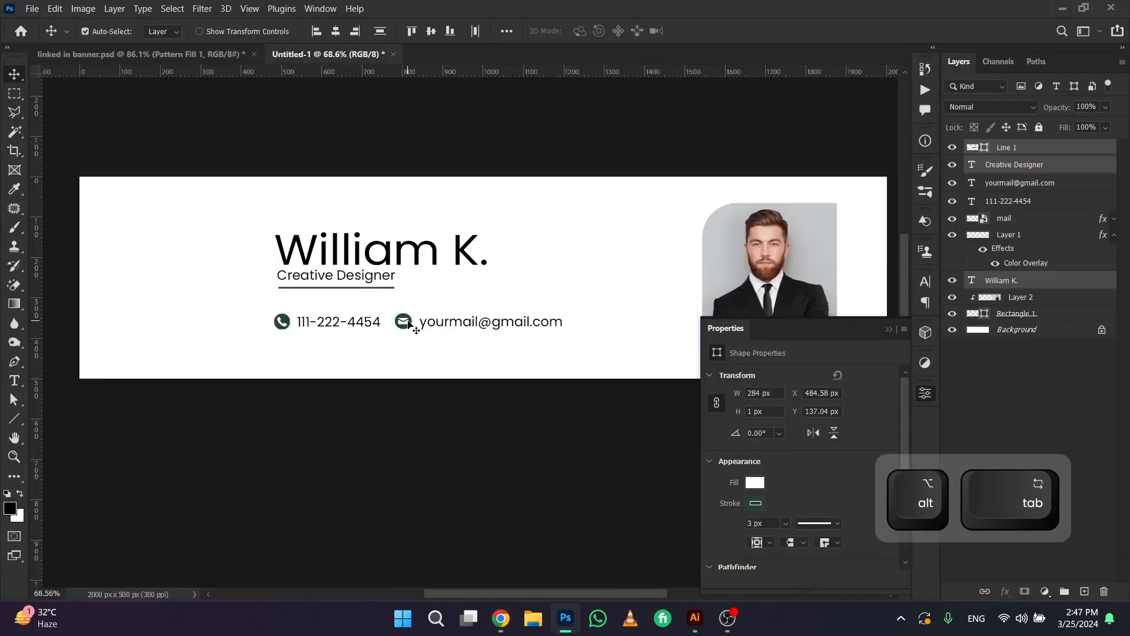
pyautogui.moveTo(397, 327); pyautogui.dragTo(492, 327)
pyautogui.hotkey('ctrl', 'z')
pyautogui.moveTo(270, 309); pyautogui.dragTo(531, 321)
pyautogui.hotkey('ctrl', 't')
pyautogui.press('Return')
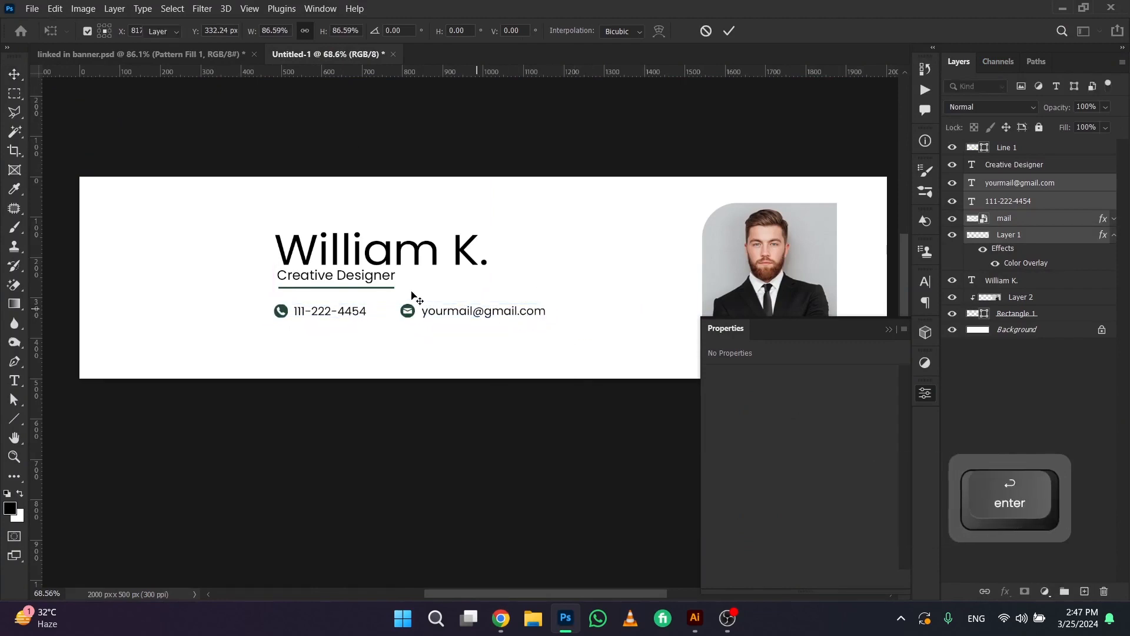
pyautogui.press('Down')
# Nudge the green line and the Creative Designer text down to even out the spacing in the name block
pyautogui.click(344, 287)
pyautogui.click(344, 288)
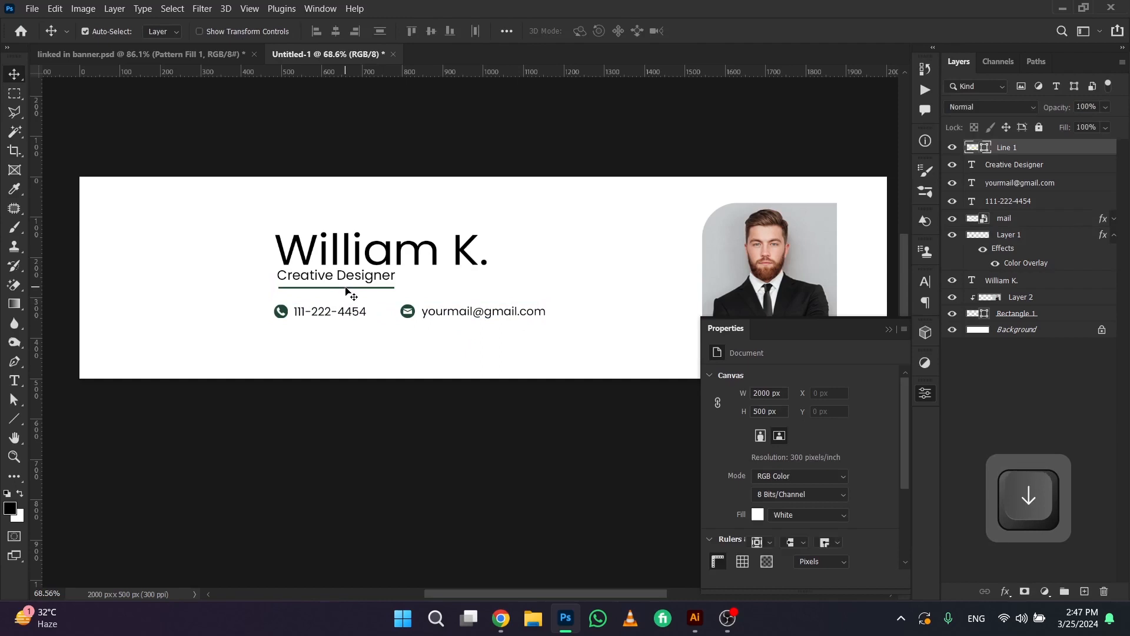
pyautogui.press('Down')
pyautogui.press('Down')
pyautogui.press('Down')
pyautogui.press('Down')
pyautogui.press('Down')
pyautogui.press('Down')
pyautogui.press('Down')
pyautogui.press('Down')
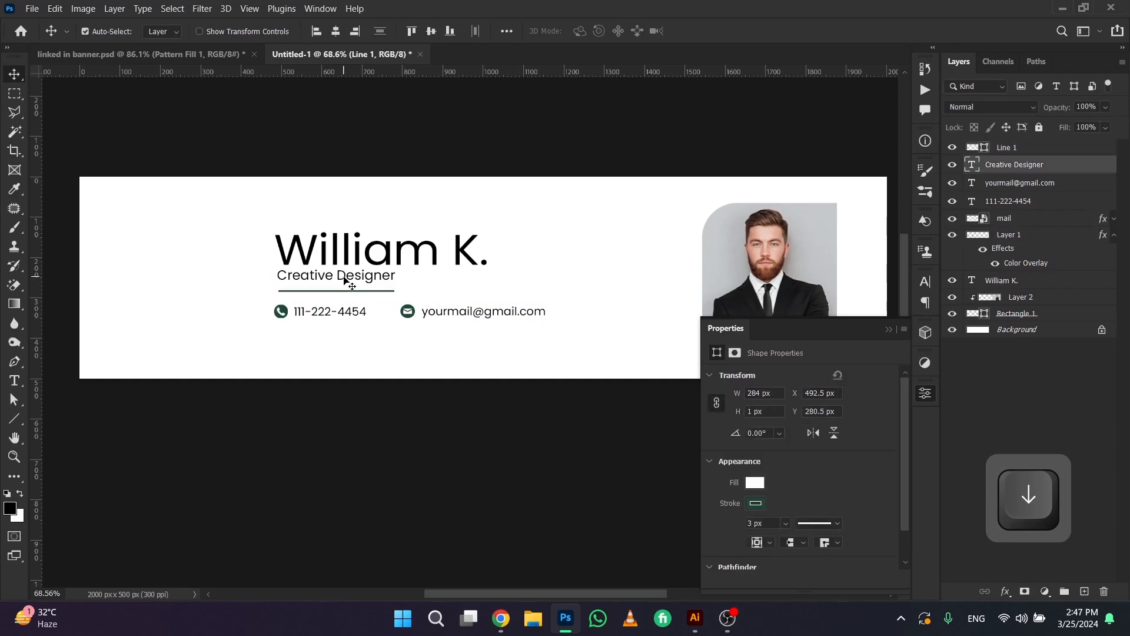
pyautogui.click(345, 281)
pyautogui.press('Down')
pyautogui.press('Down')
pyautogui.press('Down')
pyautogui.press('Down')
# Copy the Facebook, Twitter, Youtube and Instagram icon layers from linked in banner.psd into the Untitled-1 banner
pyautogui.click(229, 52)
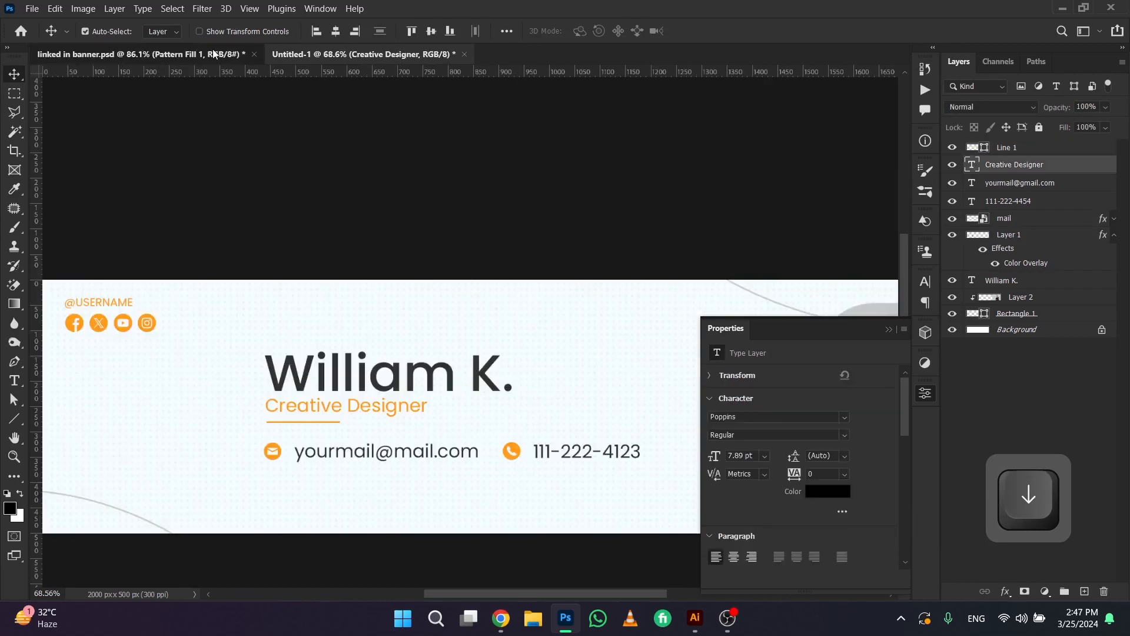
pyautogui.click(147, 321)
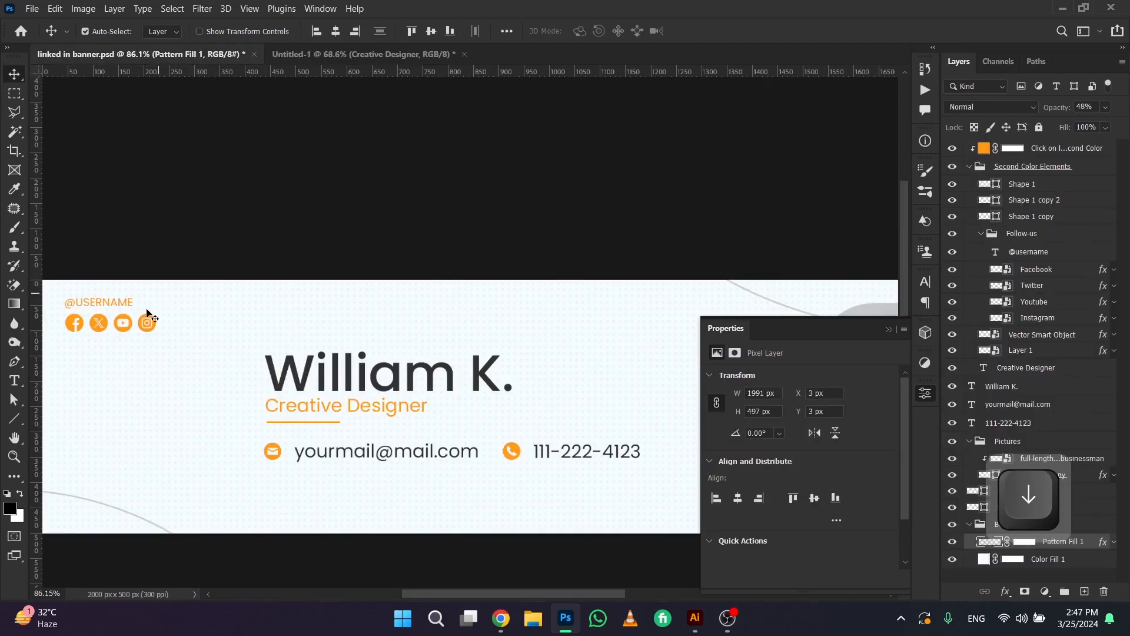
pyautogui.click(1024, 269)
pyautogui.keyDown('shift'); pyautogui.click(1033, 318); pyautogui.keyUp('shift')
pyautogui.moveTo(1039, 273); pyautogui.dragTo(600, 268)
# Arrange the Facebook, Twitter, Youtube and Instagram icons in an evenly spaced row near the banner's upper-left corner
pyautogui.moveTo(574, 253); pyautogui.dragTo(102, 206)
pyautogui.moveTo(552, 258); pyautogui.dragTo(121, 206)
pyautogui.moveTo(590, 259); pyautogui.dragTo(154, 204)
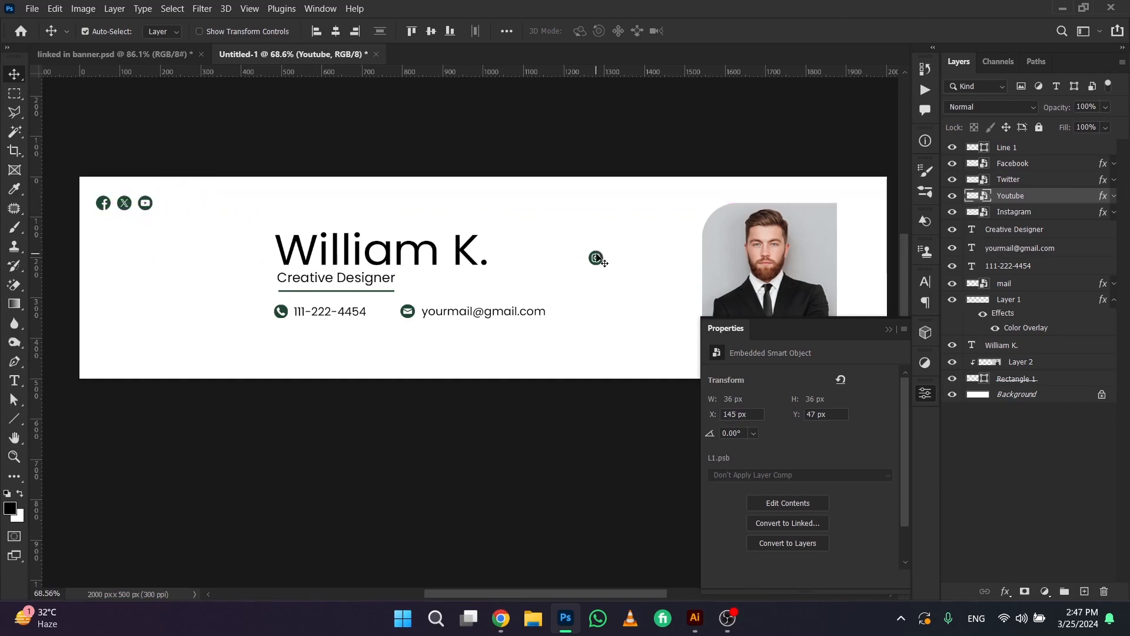
pyautogui.moveTo(598, 259); pyautogui.dragTo(168, 201)
pyautogui.click(200, 232)
# Duplicate the phone number text and place the copy directly above the social icons, aligned with their left edge
pyautogui.scroll(3, 217, 230)
pyautogui.press('space')
pyautogui.moveTo(219, 235); pyautogui.dragTo(314, 262)
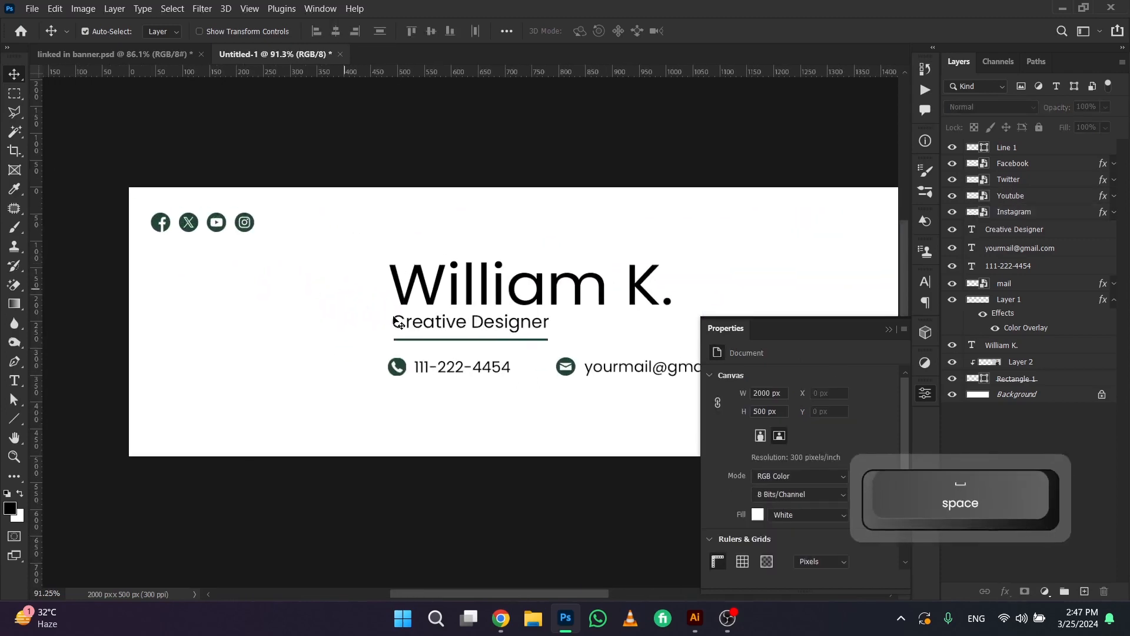
pyautogui.moveTo(487, 369); pyautogui.dragTo(222, 206)
pyautogui.moveTo(210, 203); pyautogui.dragTo(206, 200)
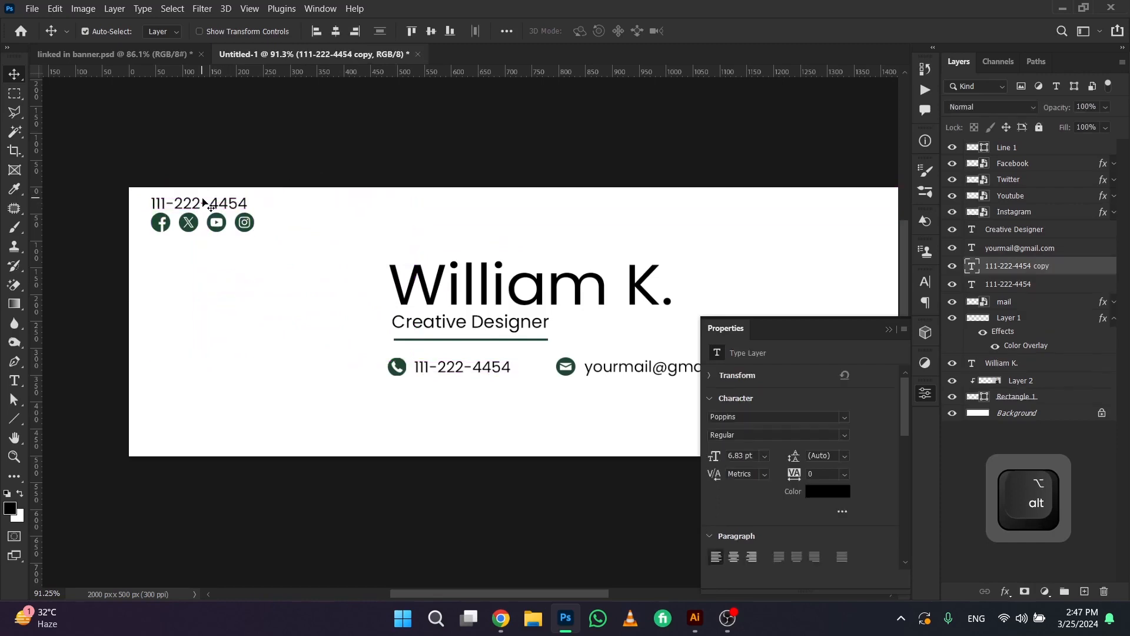
pyautogui.doubleClick(204, 201)
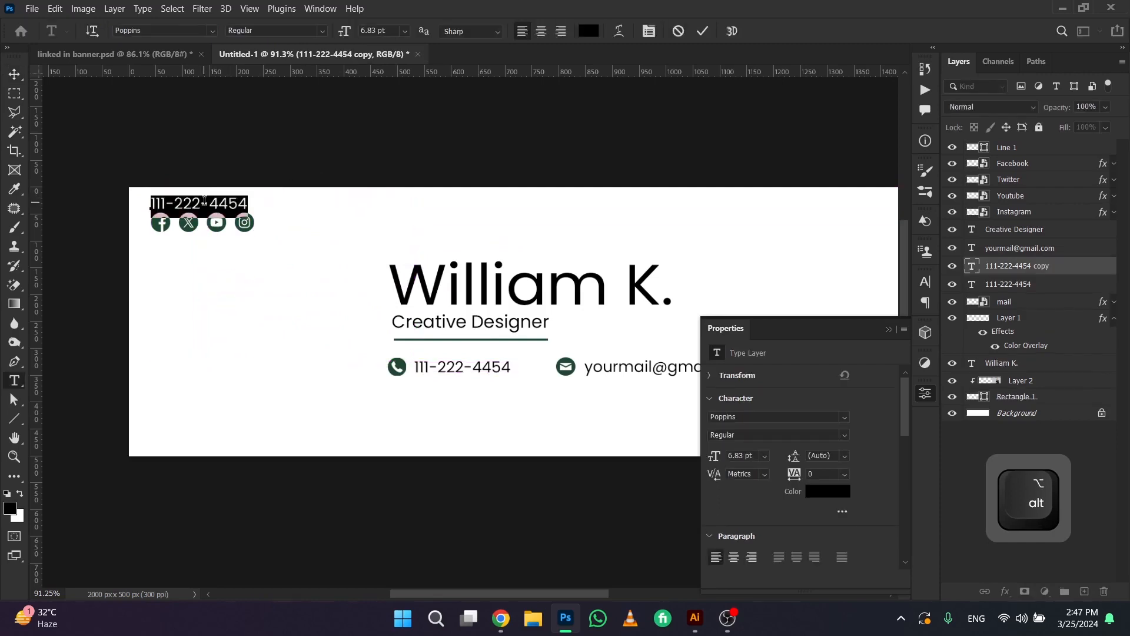
pyautogui.write('@')
pyautogui.press('capslock')
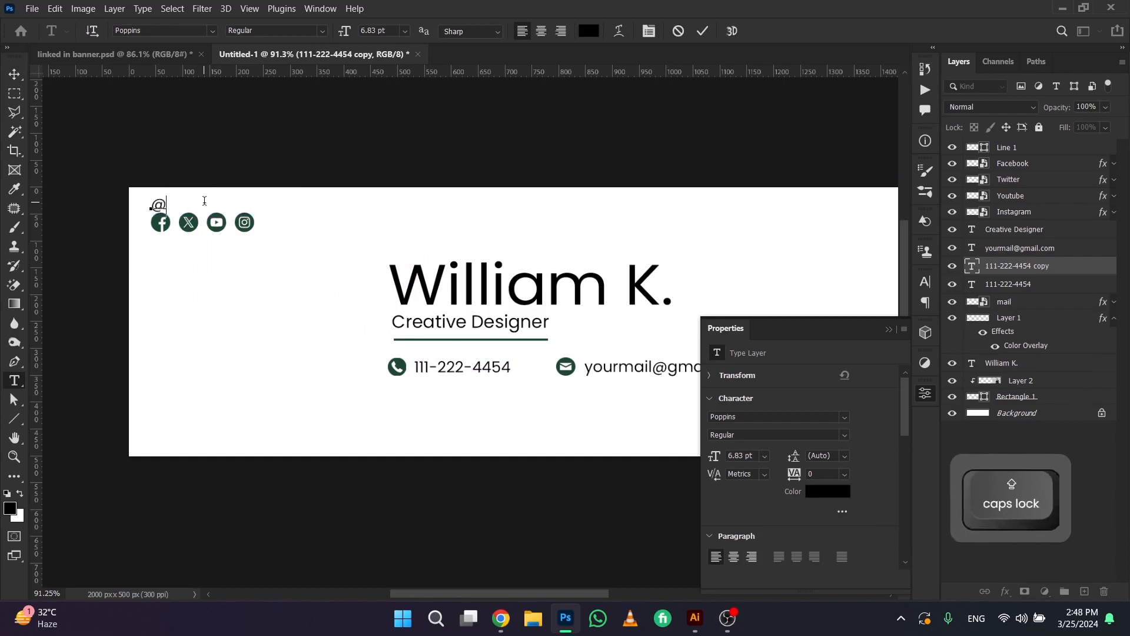
pyautogui.write('UserNam')
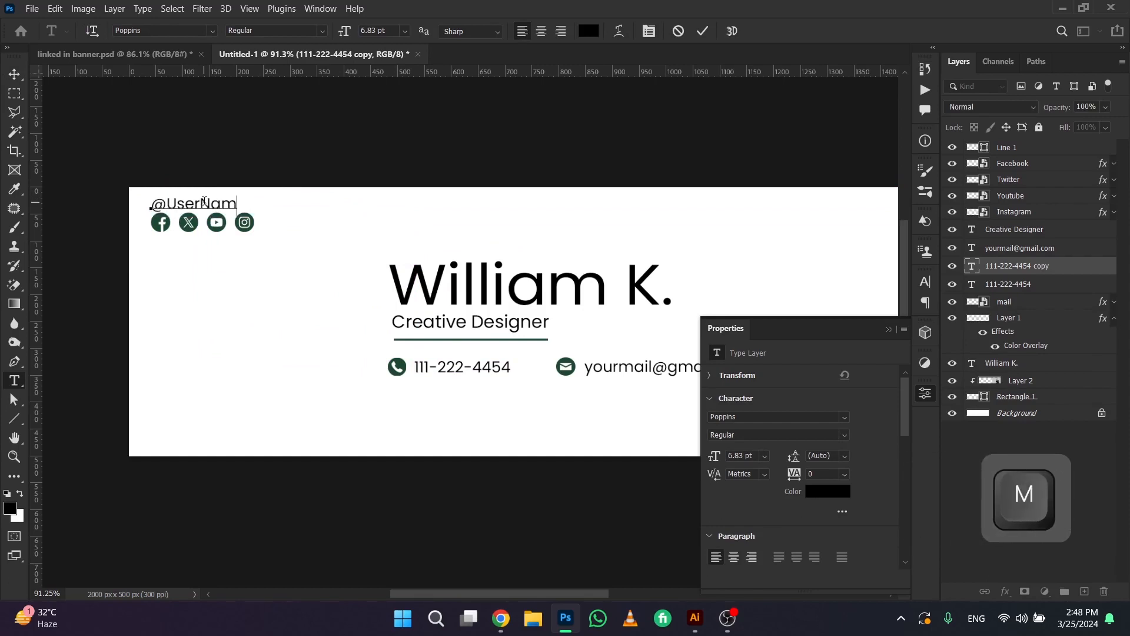
pyautogui.write('e')
pyautogui.press('KP_Enter')
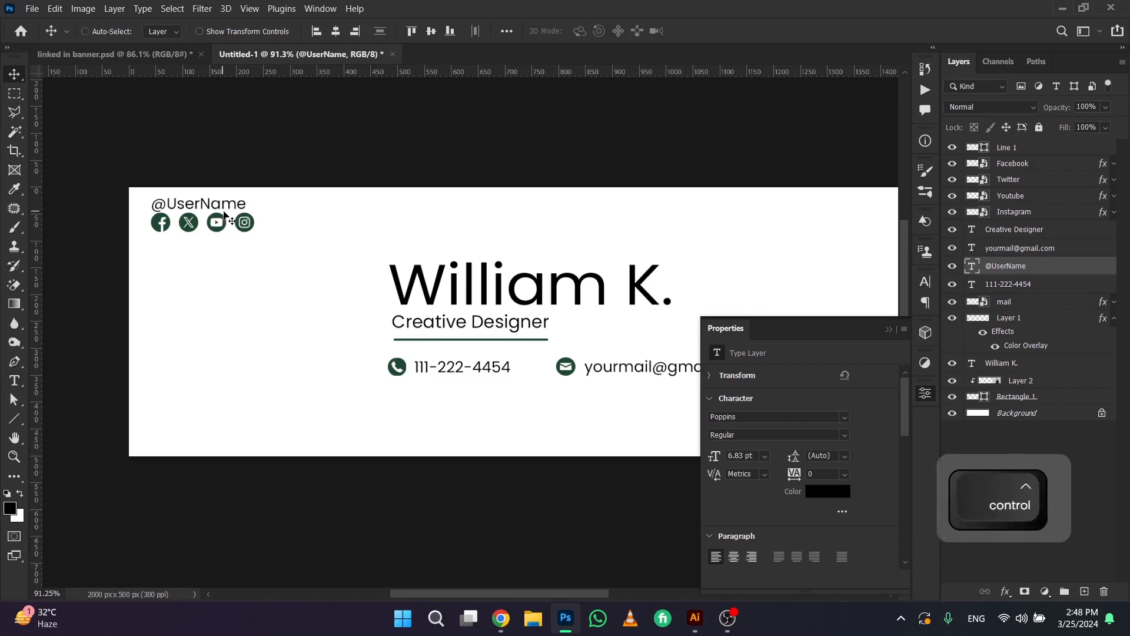
pyautogui.hotkey('ctrl', 't')
pyautogui.moveTo(246, 196); pyautogui.dragTo(224, 195)
pyautogui.press('Return')
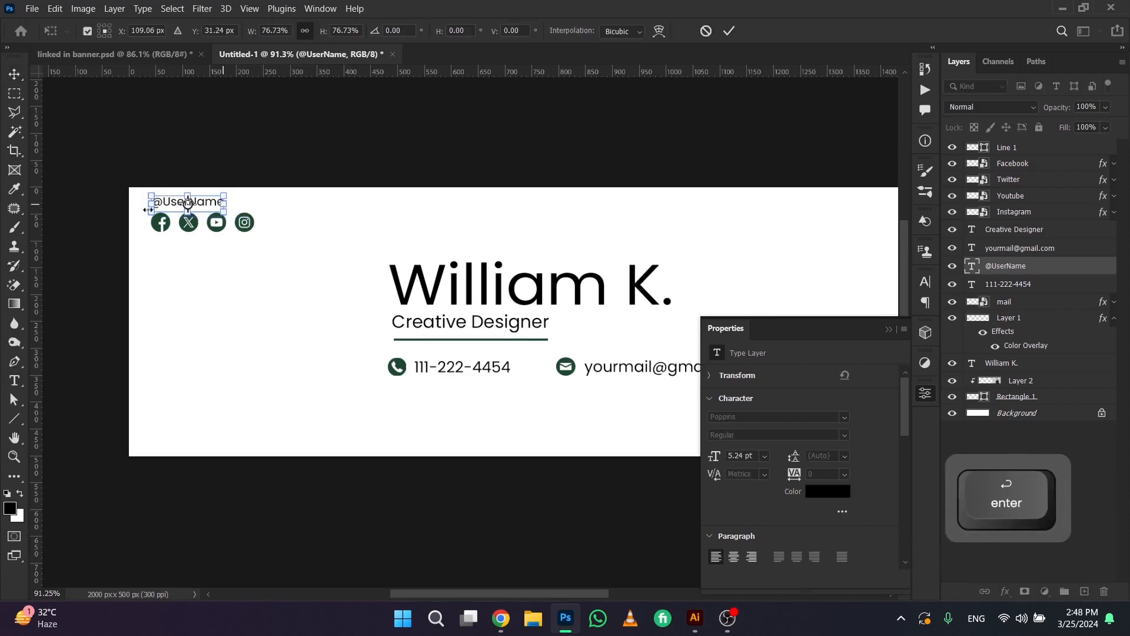
pyautogui.moveTo(144, 181); pyautogui.dragTo(261, 251)
pyautogui.press('Down')
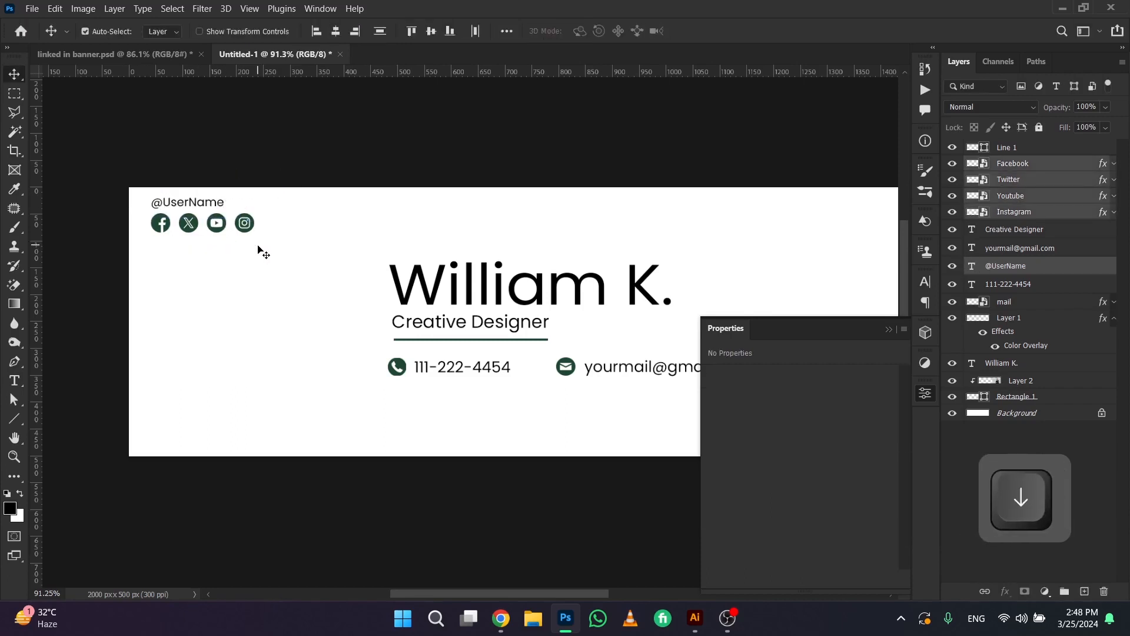
pyautogui.press('Down')
pyautogui.press('Down')
pyautogui.press('Down')
pyautogui.press('Down')
pyautogui.press('Down')
pyautogui.press('Down')
pyautogui.press('Down')
pyautogui.press('Down')
pyautogui.press('Down')
pyautogui.press('Down')
pyautogui.press('Down')
pyautogui.press('Down')
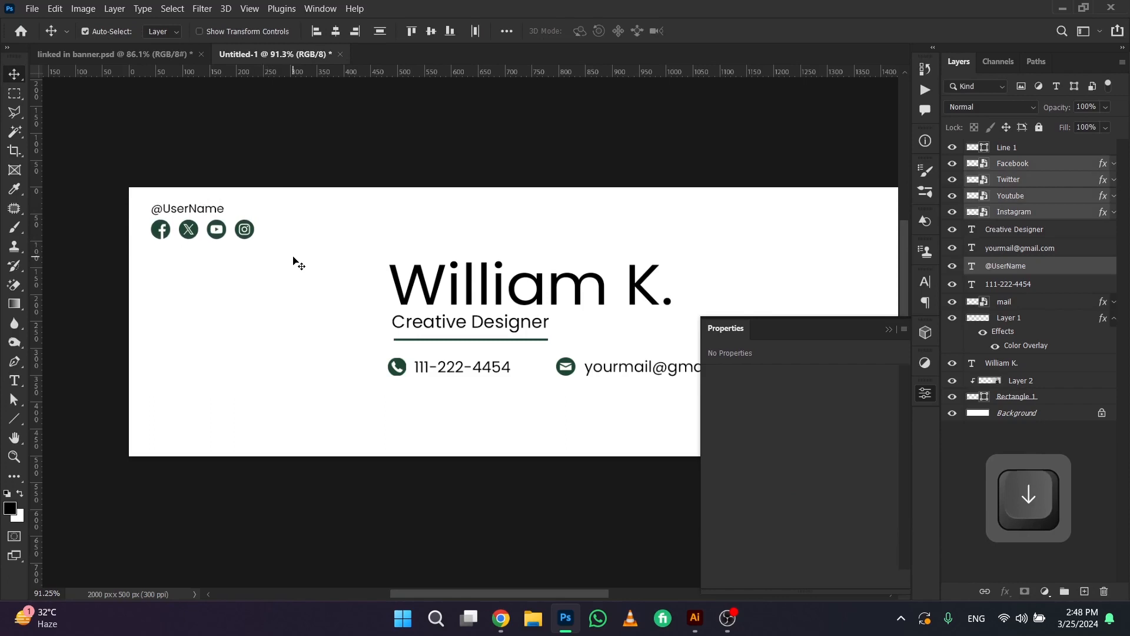
pyautogui.click(301, 259)
# Select the name, job title, underline and contact details together, shift them slightly down and right, and enlarge them a little
pyautogui.scroll(-3, 303, 260)
pyautogui.moveTo(492, 315); pyautogui.dragTo(319, 272)
pyautogui.scroll(-2, 329, 274)
pyautogui.moveTo(122, 193); pyautogui.dragTo(349, 249)
pyautogui.press('Down')
pyautogui.press('Down')
pyautogui.press('Down')
pyautogui.press('Down')
pyautogui.press('Down')
pyautogui.press('Down')
pyautogui.press('Right')
pyautogui.press('Right')
pyautogui.press('Right')
pyautogui.press('Right')
pyautogui.press('Right')
pyautogui.press('Right')
pyautogui.hotkey('ctrl', 't')
pyautogui.hotkey('ctrl', 'z')
pyautogui.press('Return')
# Draw a vertical green line 158 px long just outside the upper right side of the photo frame
pyautogui.scroll(1, 423, 286)
pyautogui.scroll(6, 532, 250)
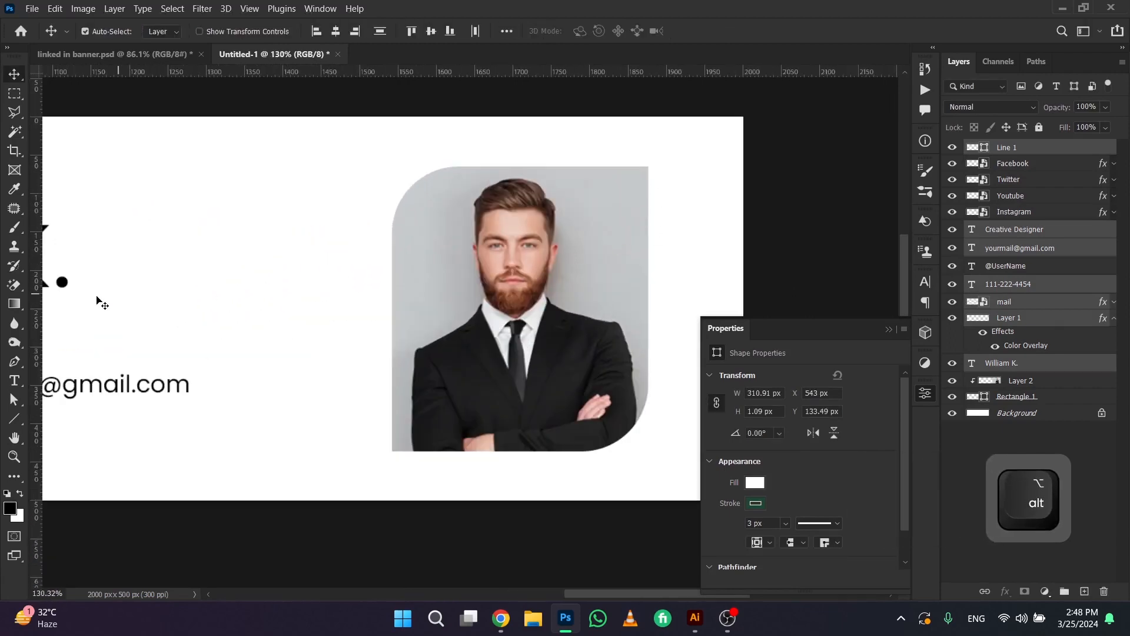
pyautogui.click(14, 421)
pyautogui.moveTo(667, 170); pyautogui.dragTo(597, 163)
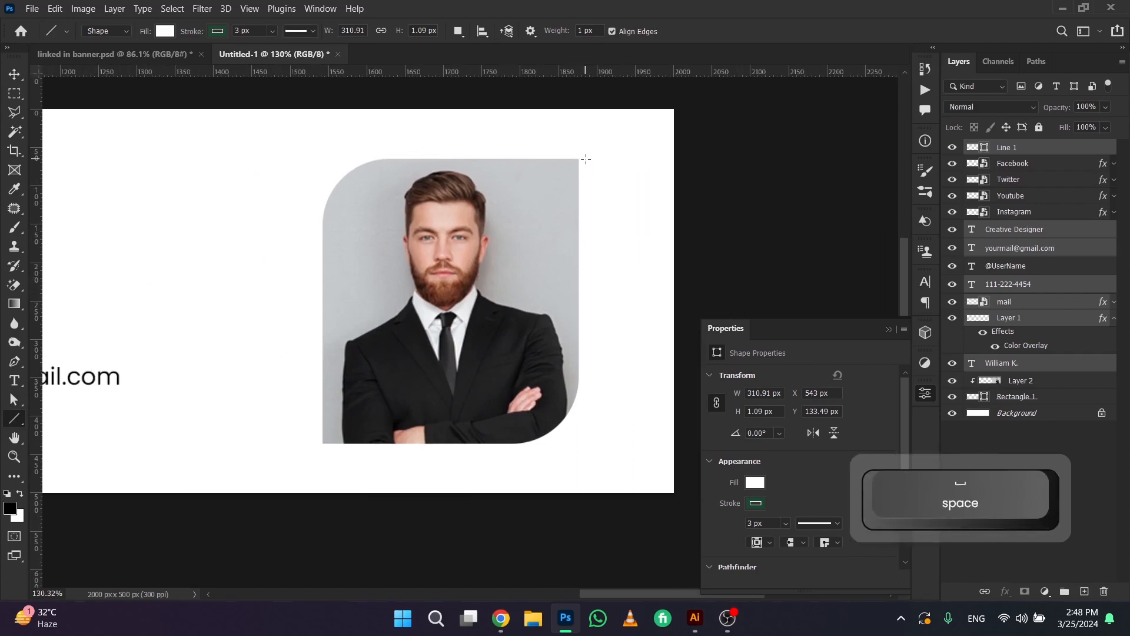
pyautogui.moveTo(585, 159); pyautogui.dragTo(593, 281)
pyautogui.click(14, 74)
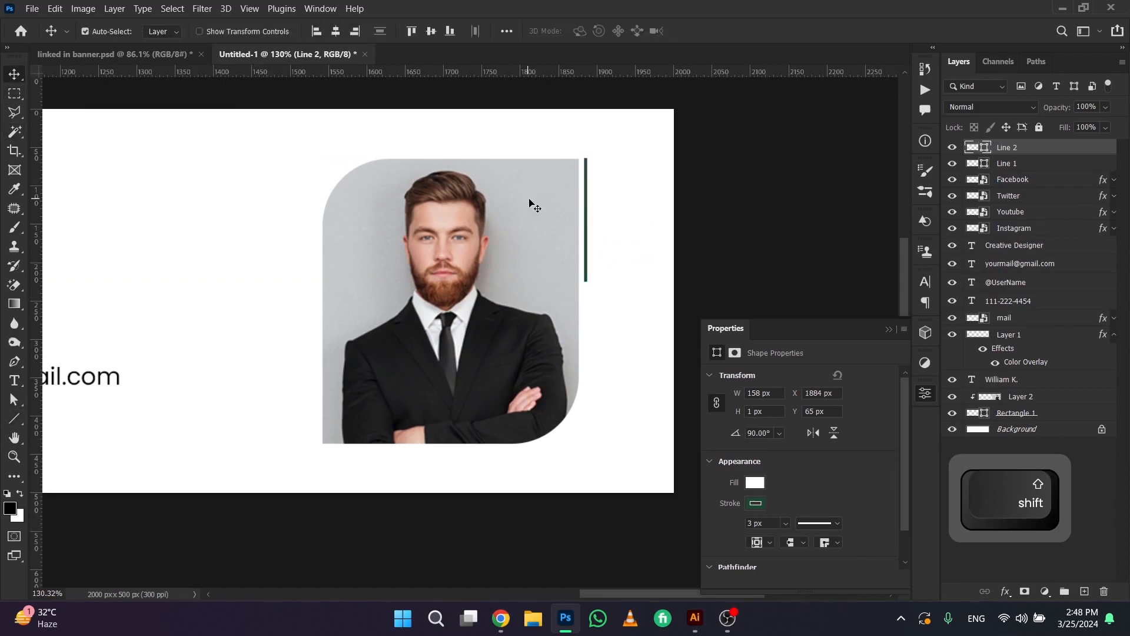
pyautogui.press('Right')
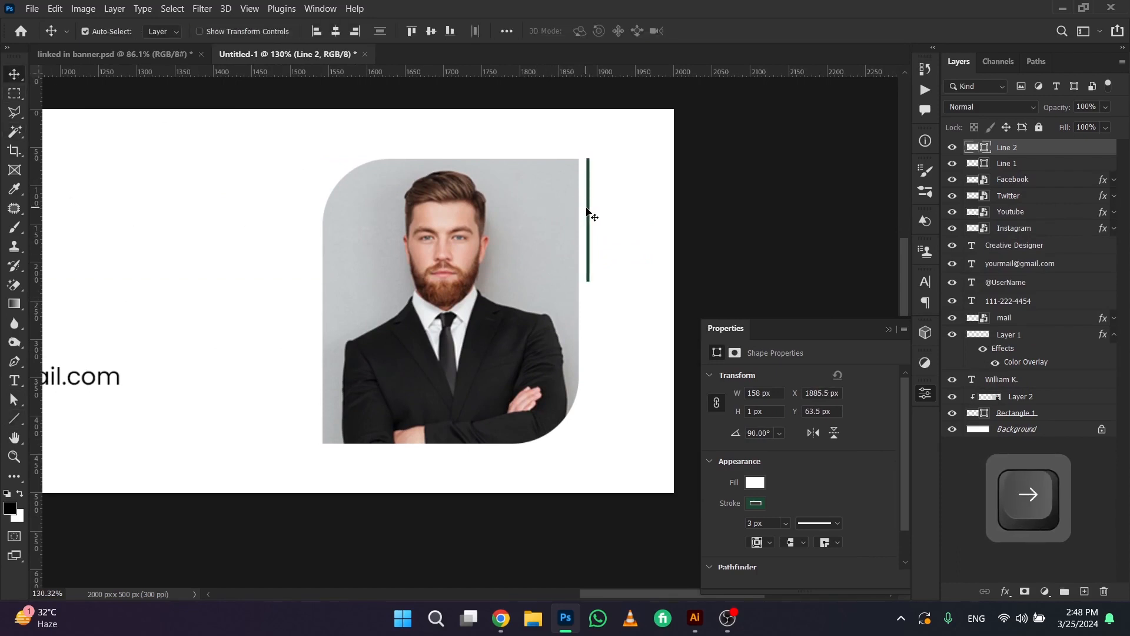
# Duplicate the vertical green line to the lower left side of the photo and align its end with the photo's bottom edge
pyautogui.press('alt')
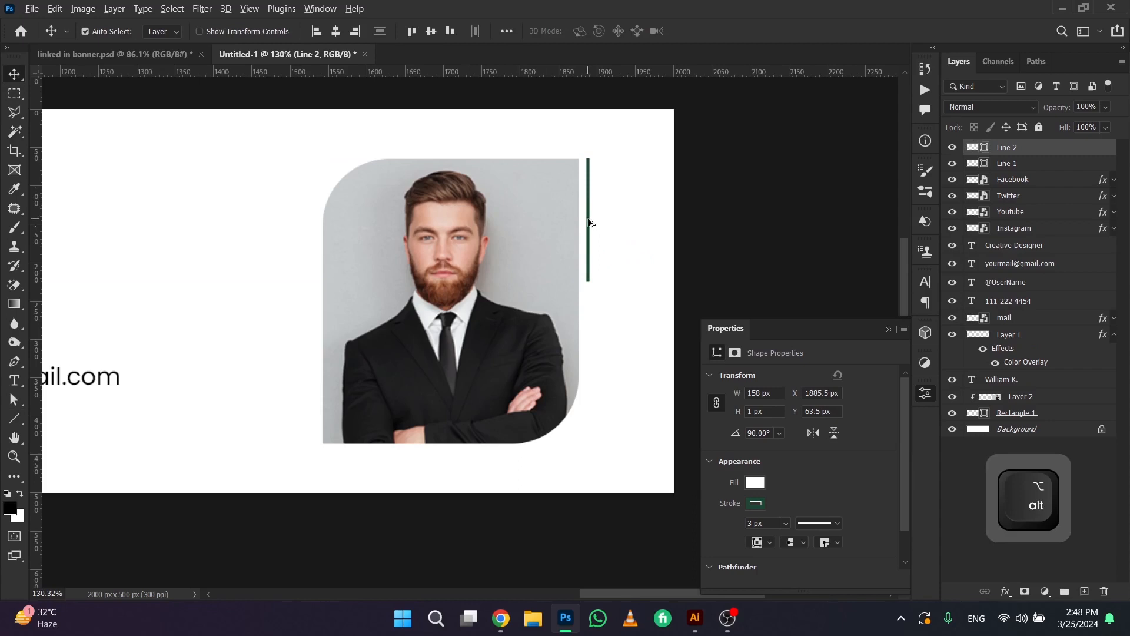
pyautogui.moveTo(589, 222); pyautogui.dragTo(308, 383)
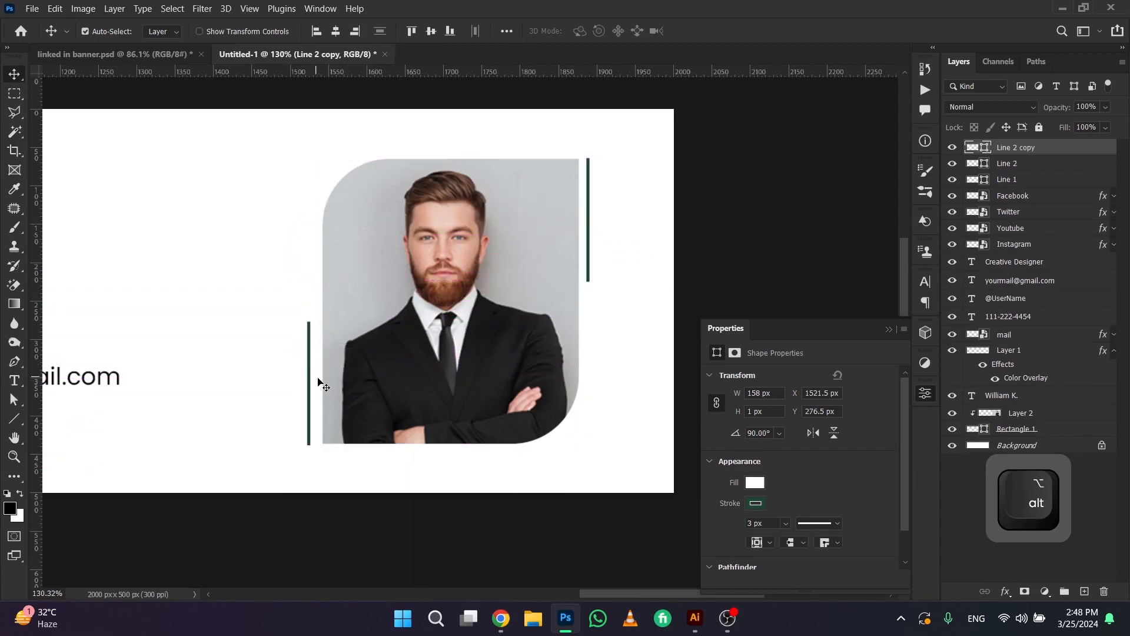
pyautogui.press('Up')
pyautogui.press('Up')
pyautogui.press('Up')
pyautogui.press('Right')
pyautogui.press('Up')
pyautogui.press('Down')
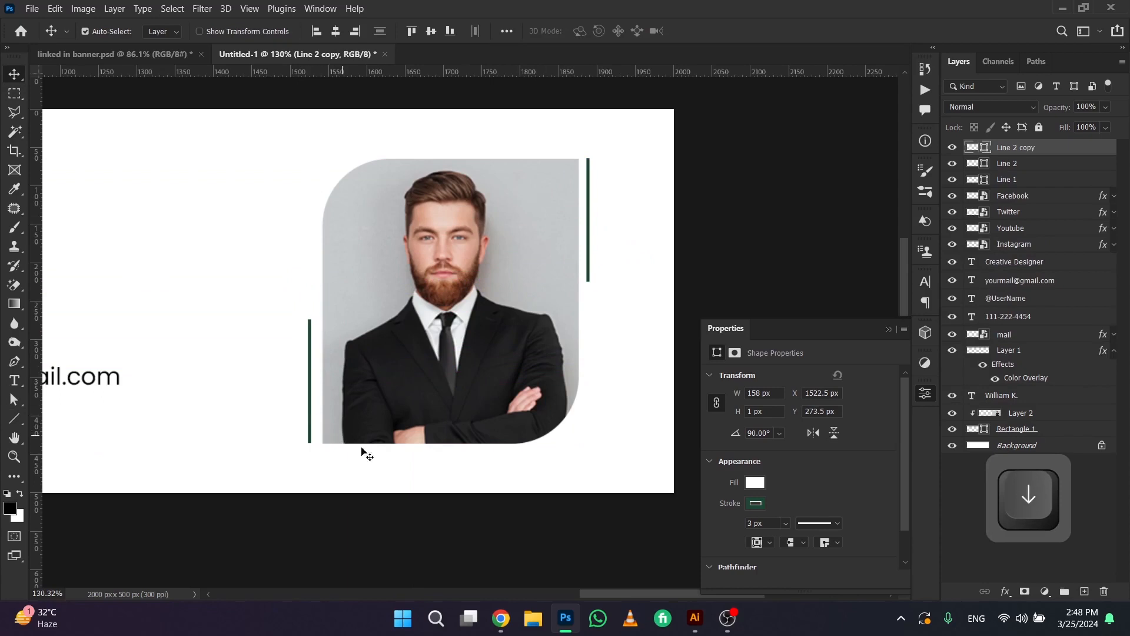
pyautogui.press('Right')
pyautogui.press('Right')
pyautogui.press('Right')
pyautogui.press('Right')
pyautogui.press('Down')
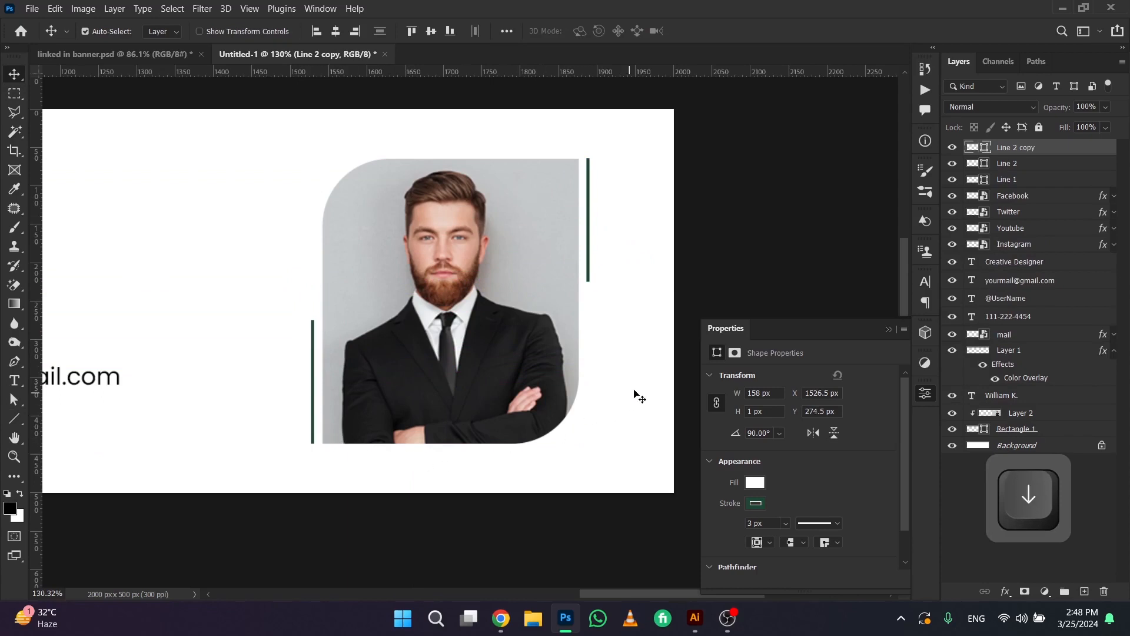
# Set the Pen tool to Shape mode with no fill, keeping the 3 px green stroke
pyautogui.scroll(-6, 639, 397)
pyautogui.press('space')
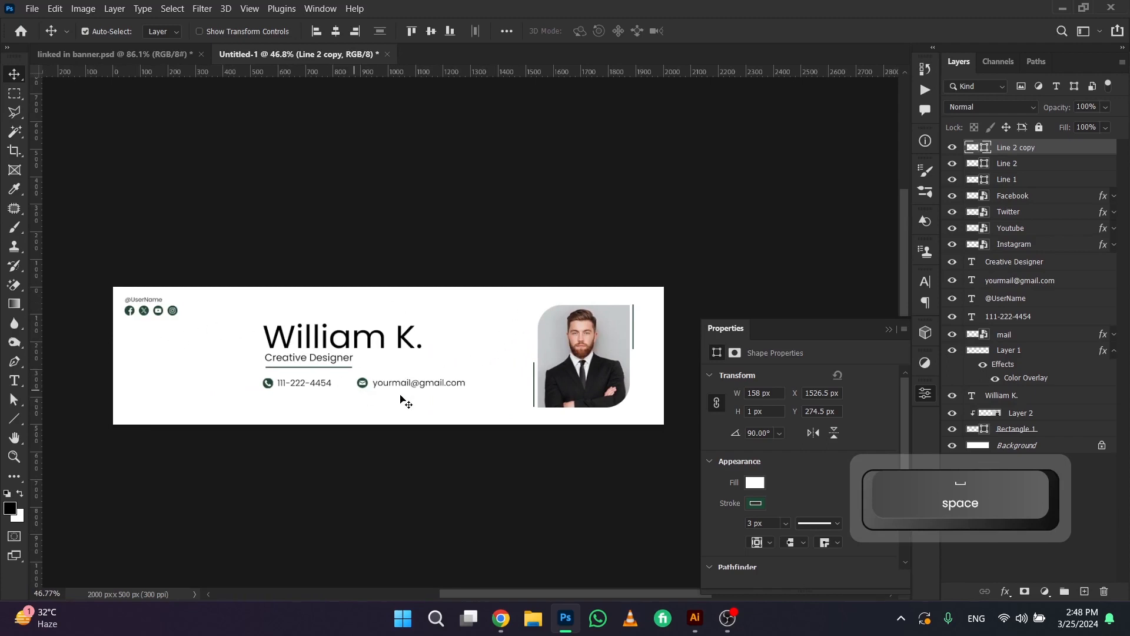
pyautogui.click(14, 362)
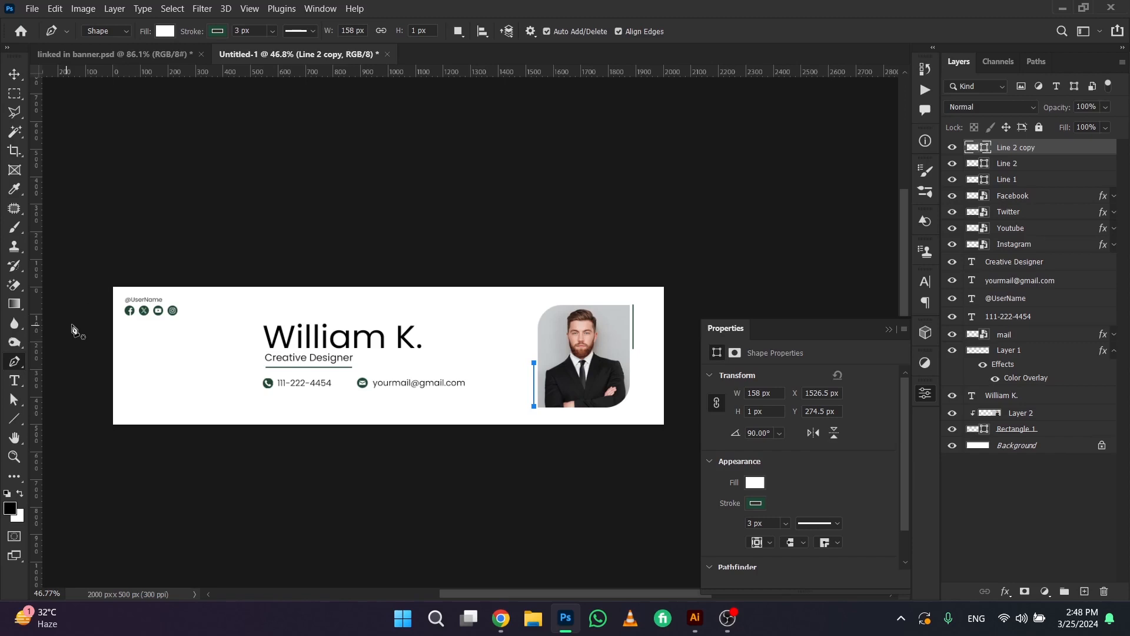
pyautogui.click(164, 31)
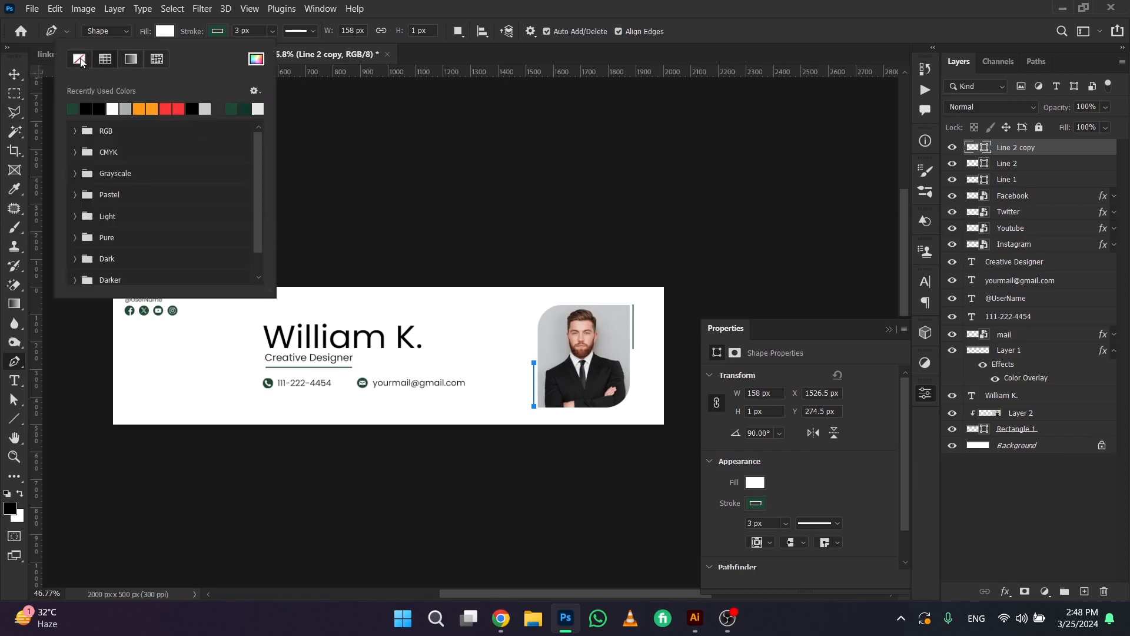
pyautogui.click(80, 61)
pyautogui.click(219, 33)
pyautogui.click(355, 8)
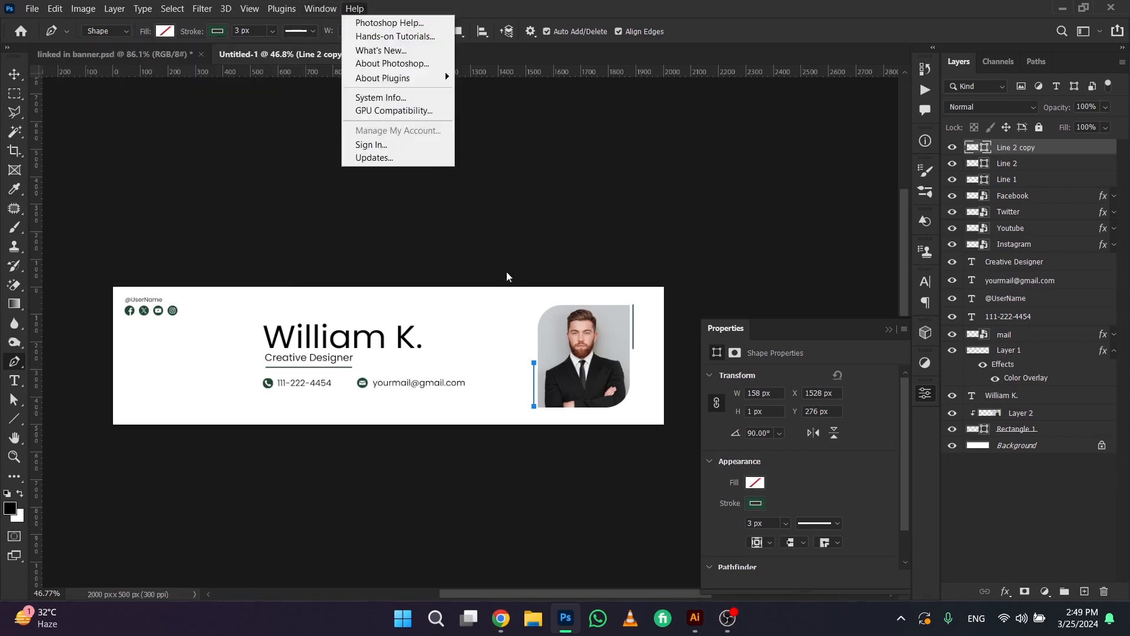
pyautogui.click(324, 66)
pyautogui.press('Return')
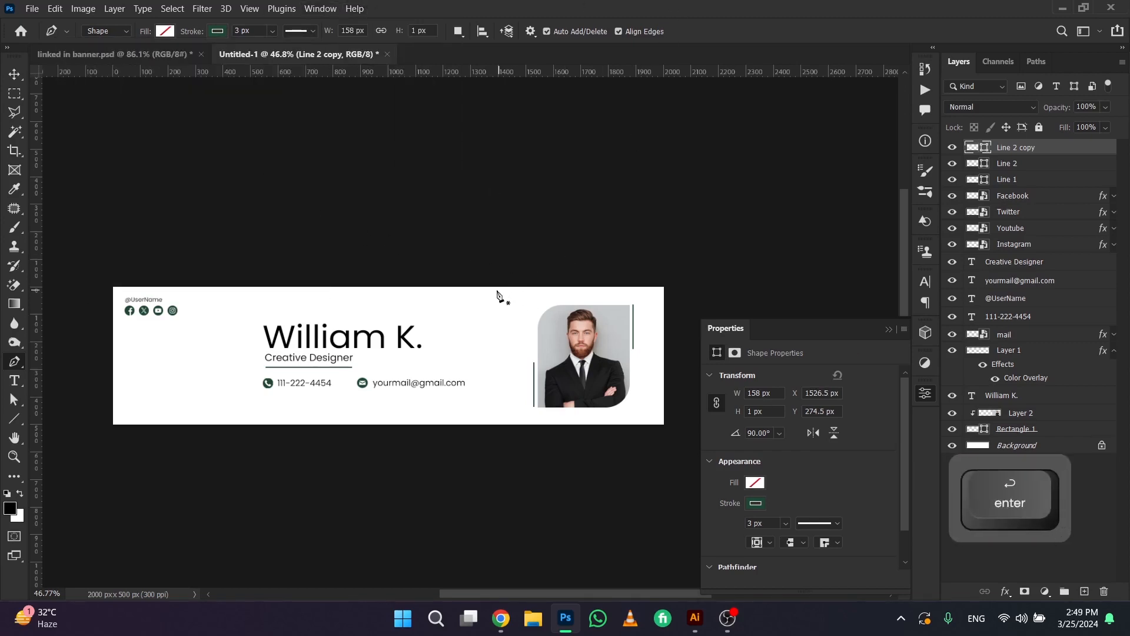
# Draw a curve about 853 x 303 px across the banner's upper-right area and place its layer behind the photo frame
pyautogui.moveTo(589, 340); pyautogui.dragTo(707, 358)
pyautogui.click(889, 330)
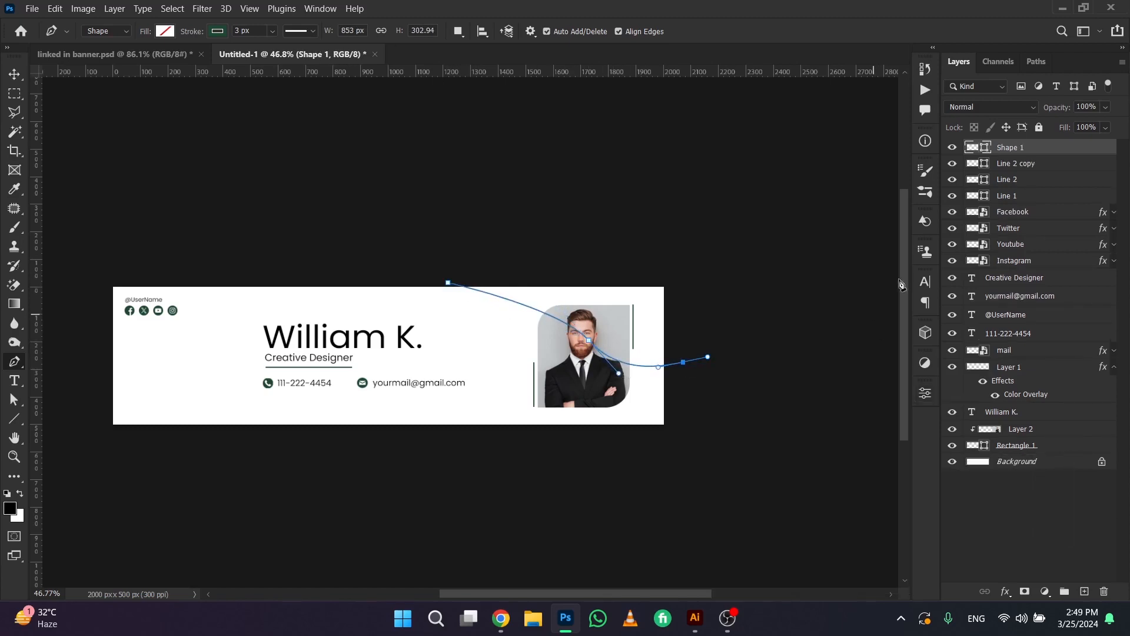
pyautogui.moveTo(1022, 156); pyautogui.dragTo(1025, 454)
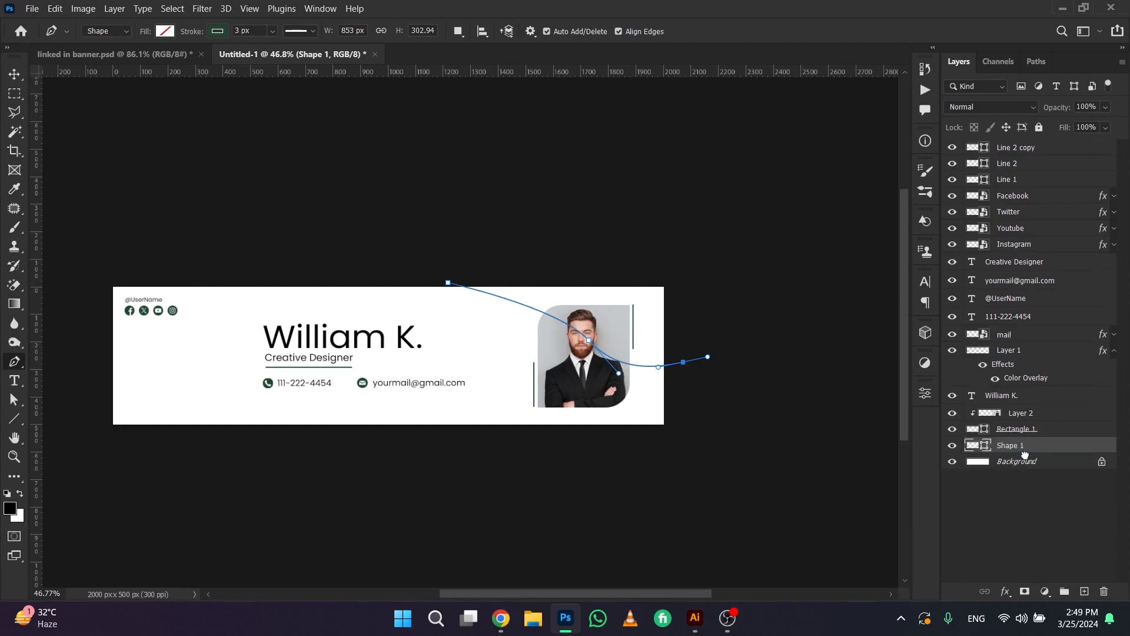
pyautogui.press('v')
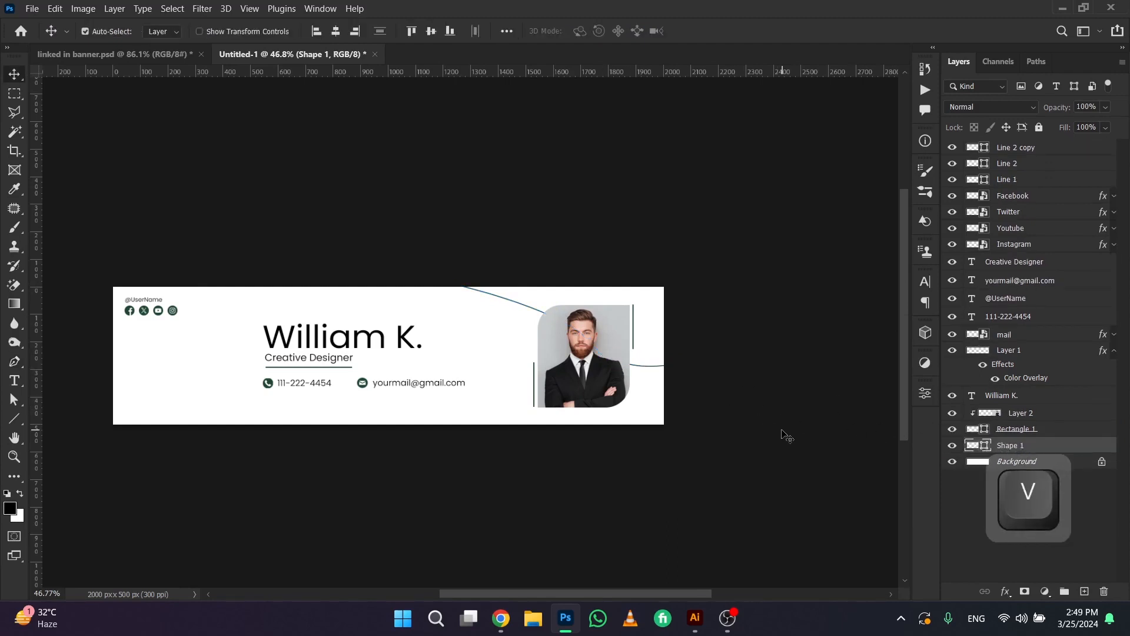
# Draw a second curve about 769 x 235 px with the Pen tool across the banner's lower-left corner
pyautogui.press('p')
pyautogui.press('Return')
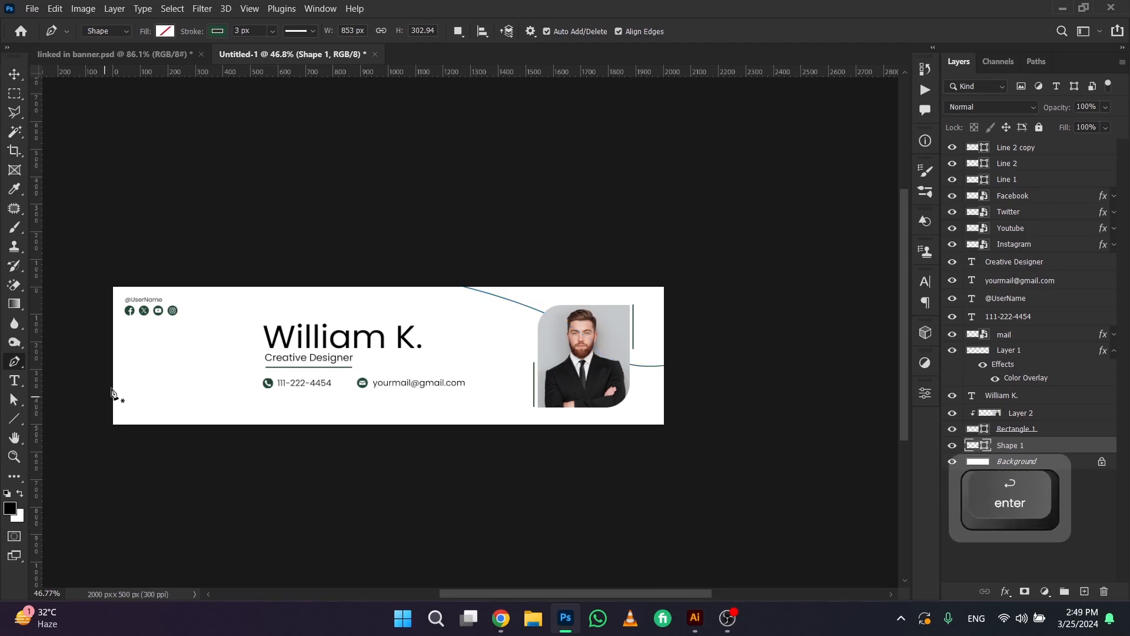
pyautogui.click(106, 382)
pyautogui.moveTo(207, 400); pyautogui.dragTo(241, 420)
pyautogui.moveTo(318, 444); pyautogui.dragTo(337, 447)
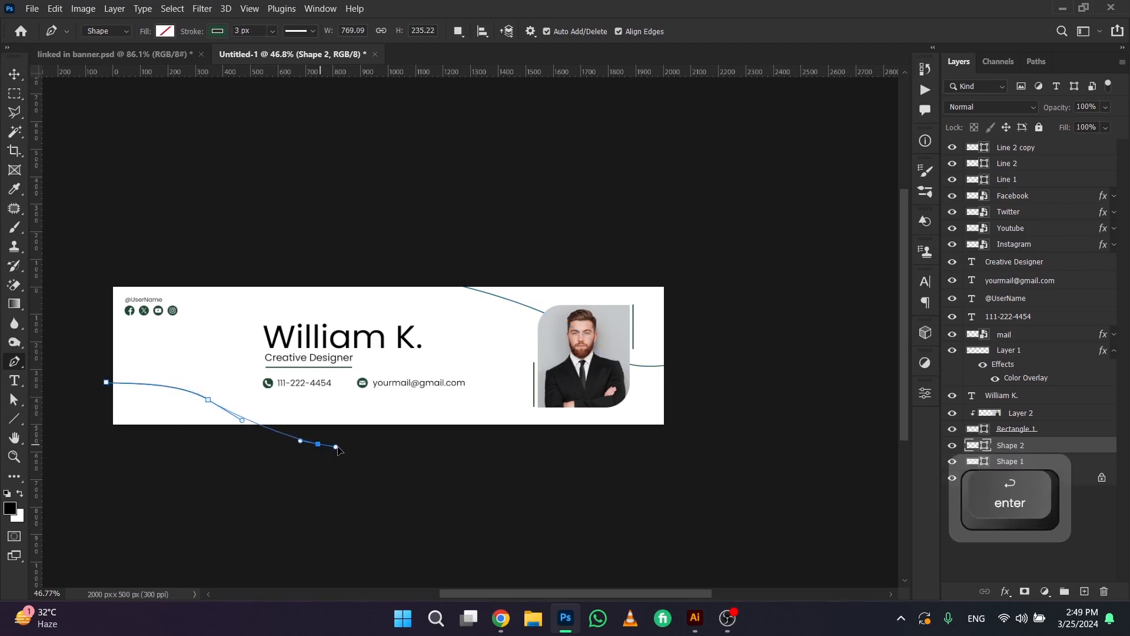
pyautogui.press('v')
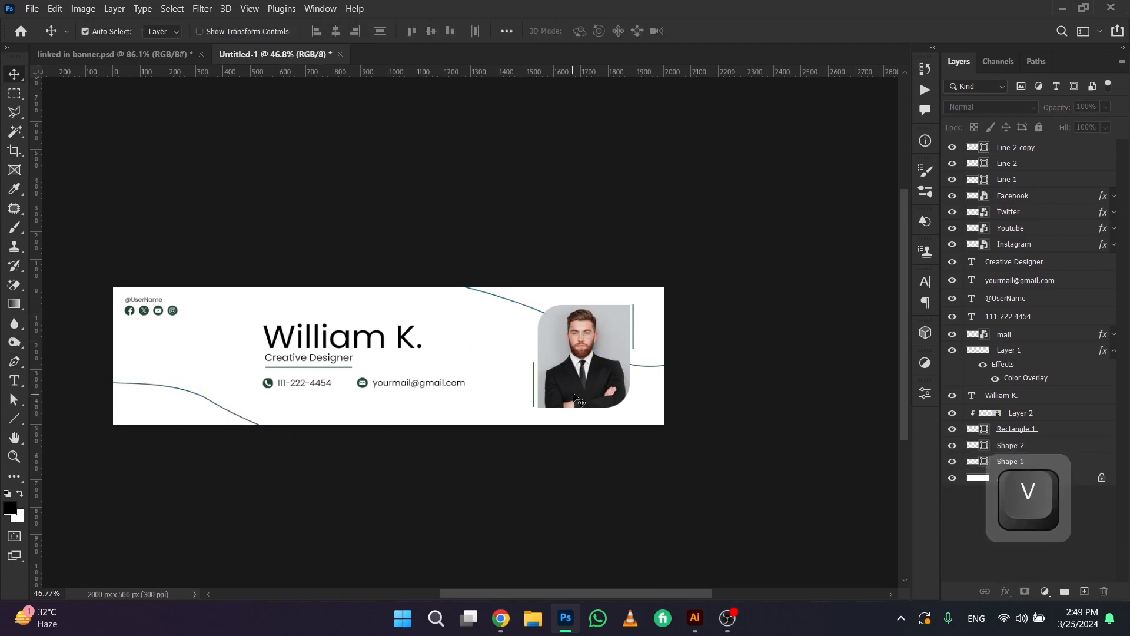
pyautogui.press('space')
pyautogui.moveTo(452, 358); pyautogui.dragTo(419, 356)
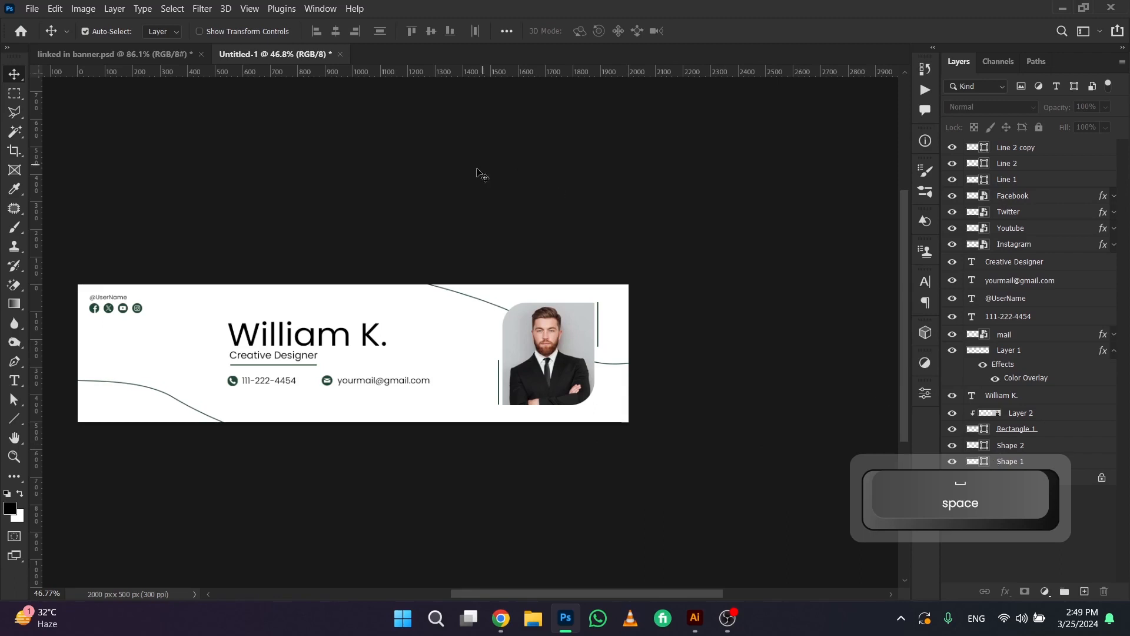
# Change the stroke colour of the curve behind the photo to light gray, a8b0b2
pyautogui.click(1029, 461)
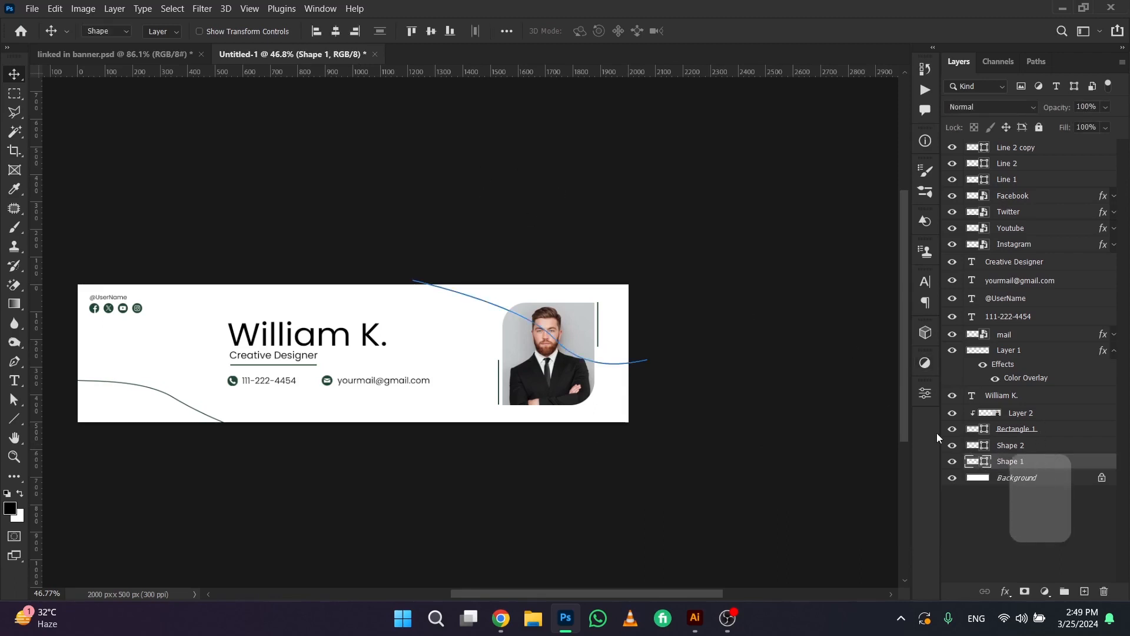
pyautogui.press('u')
pyautogui.click(221, 33)
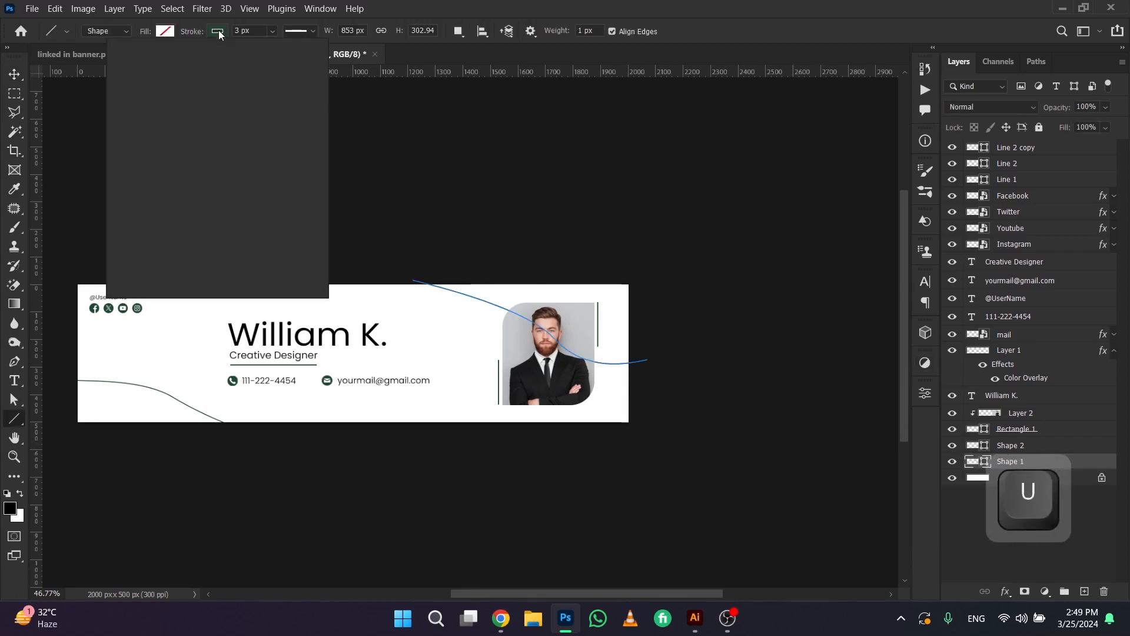
pyautogui.click(178, 107)
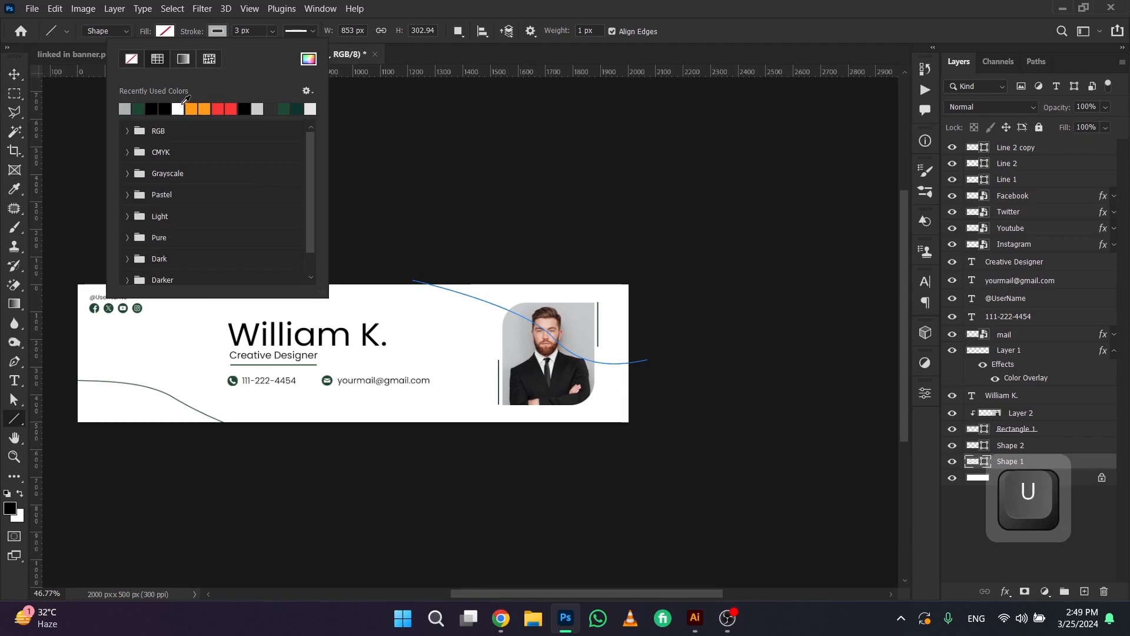
pyautogui.click(308, 58)
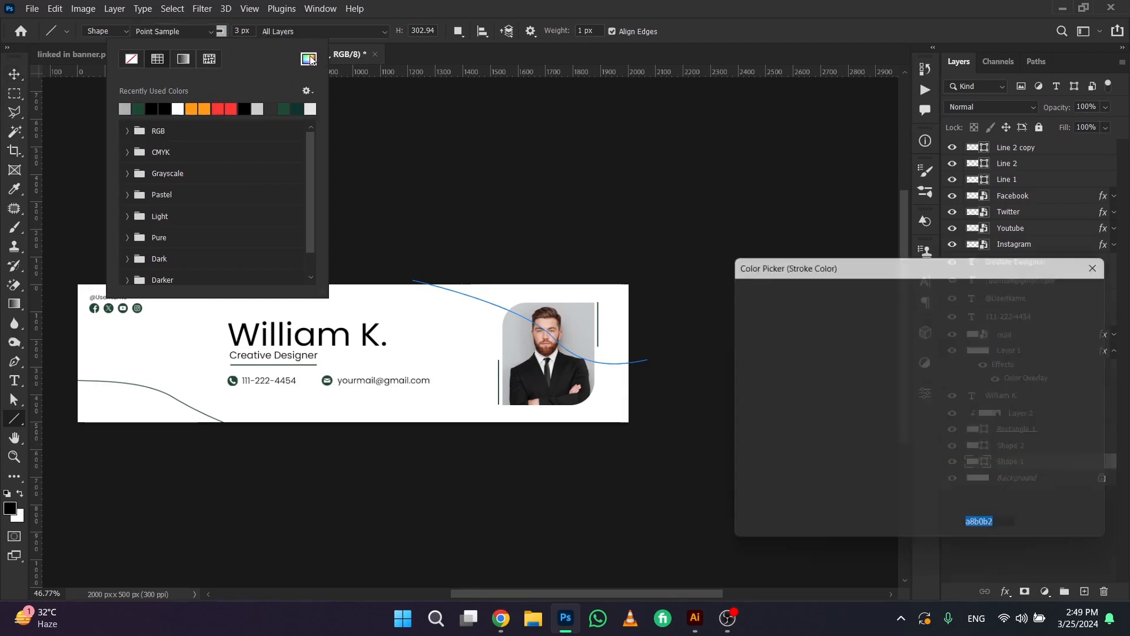
pyautogui.moveTo(754, 357); pyautogui.dragTo(829, 374)
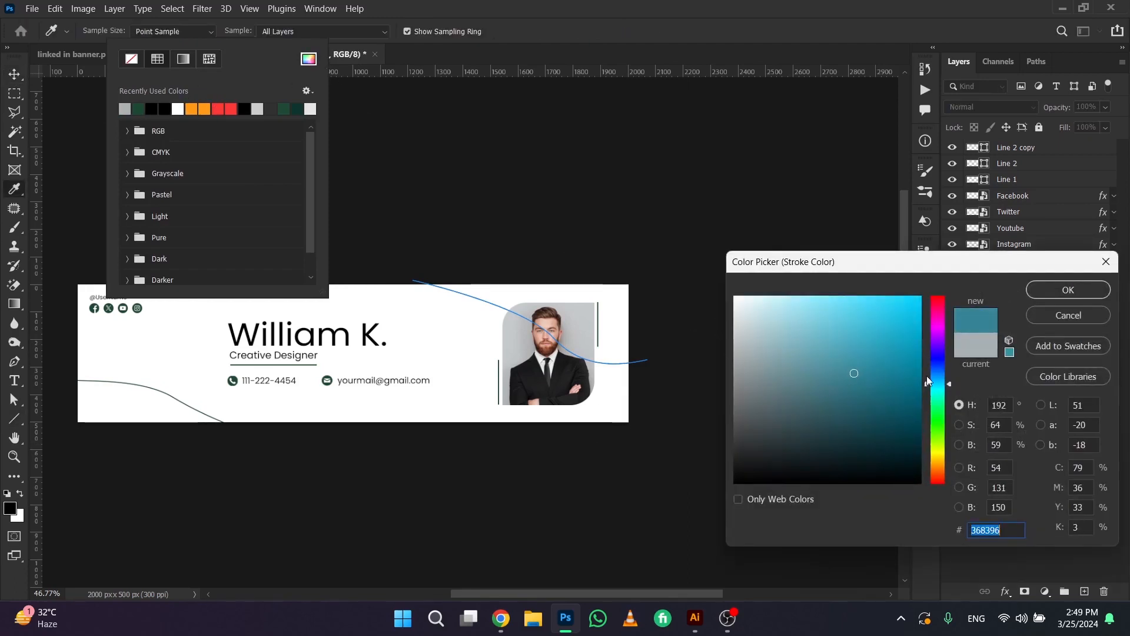
pyautogui.click(1053, 316)
pyautogui.click(648, 251)
pyautogui.press('a')
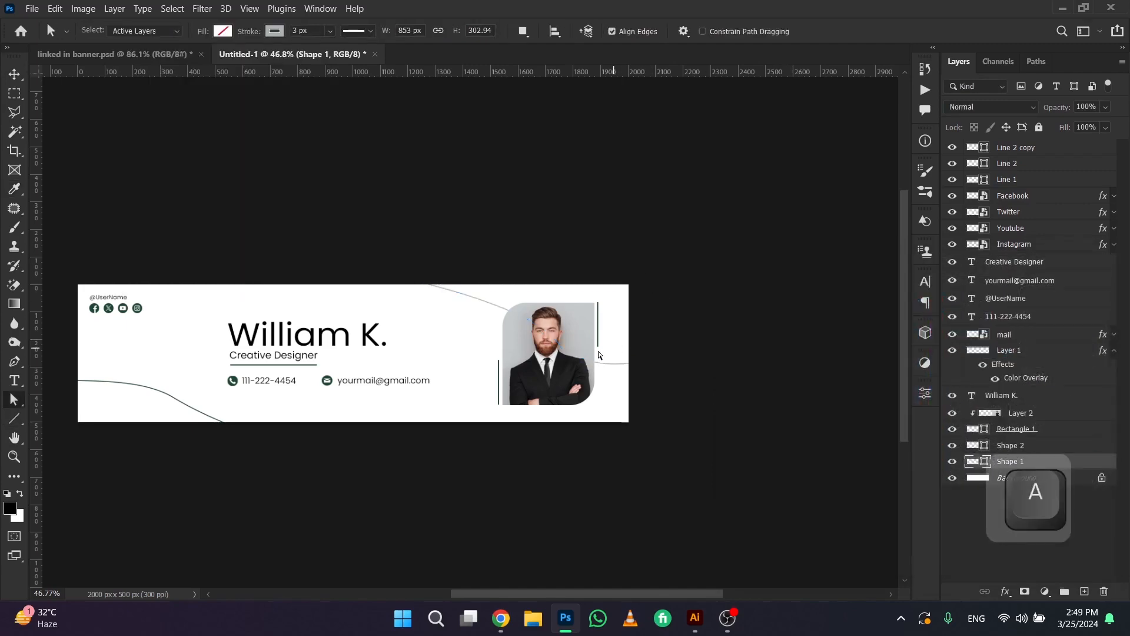
# Change the lower-left curve's stroke to the same light gray from the recently used colours
pyautogui.scroll(5, 498, 310)
pyautogui.scroll(-5, 477, 279)
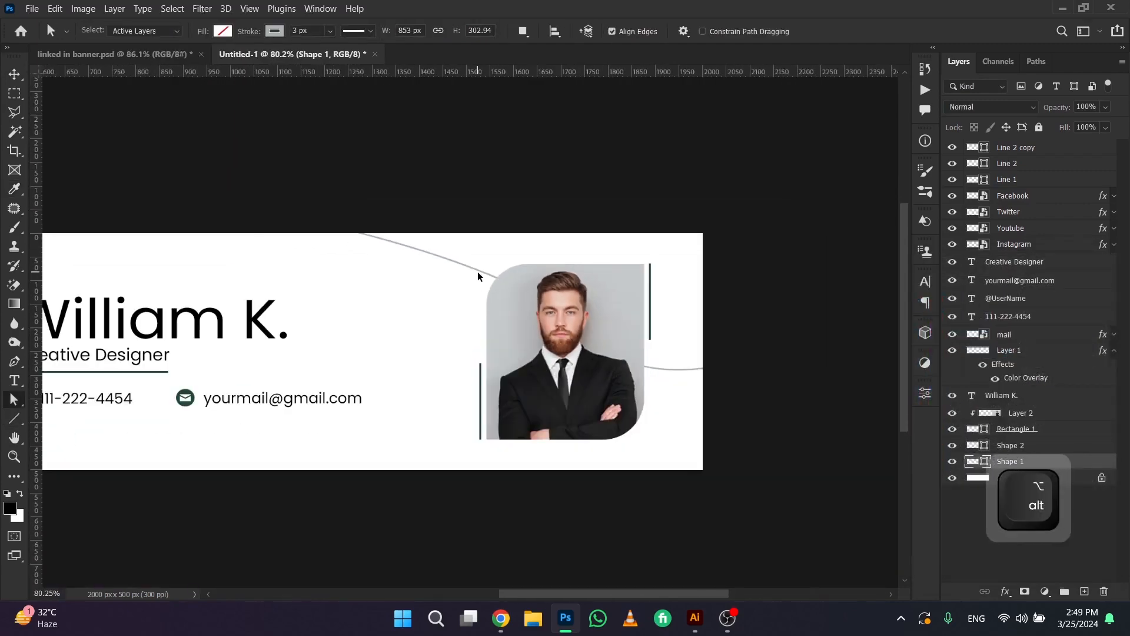
pyautogui.click(1001, 447)
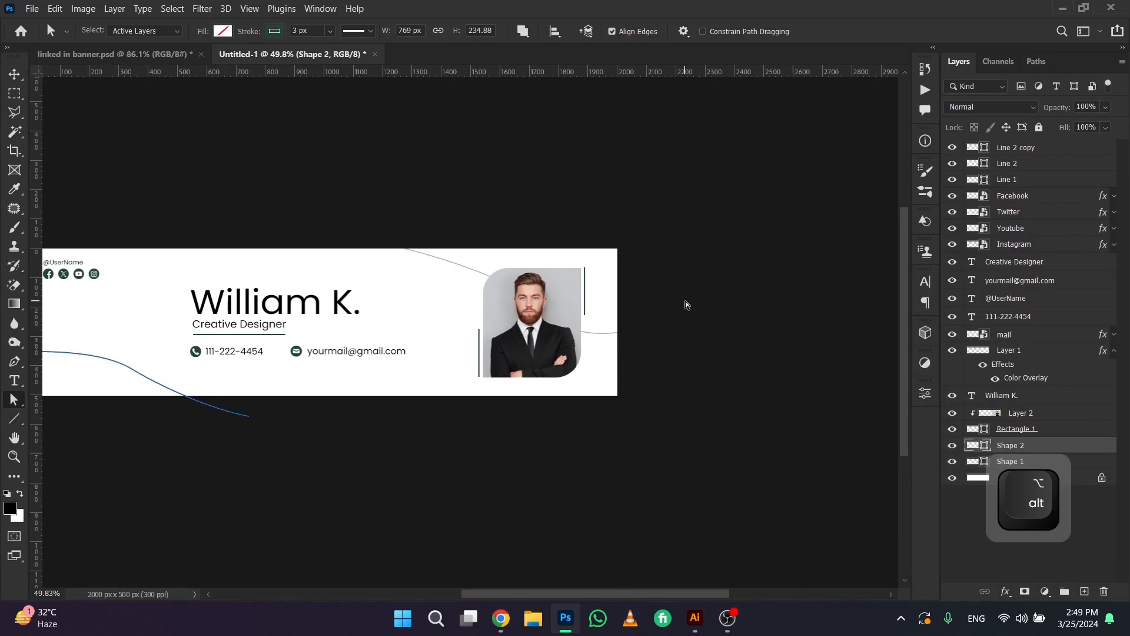
pyautogui.press('u')
pyautogui.click(218, 32)
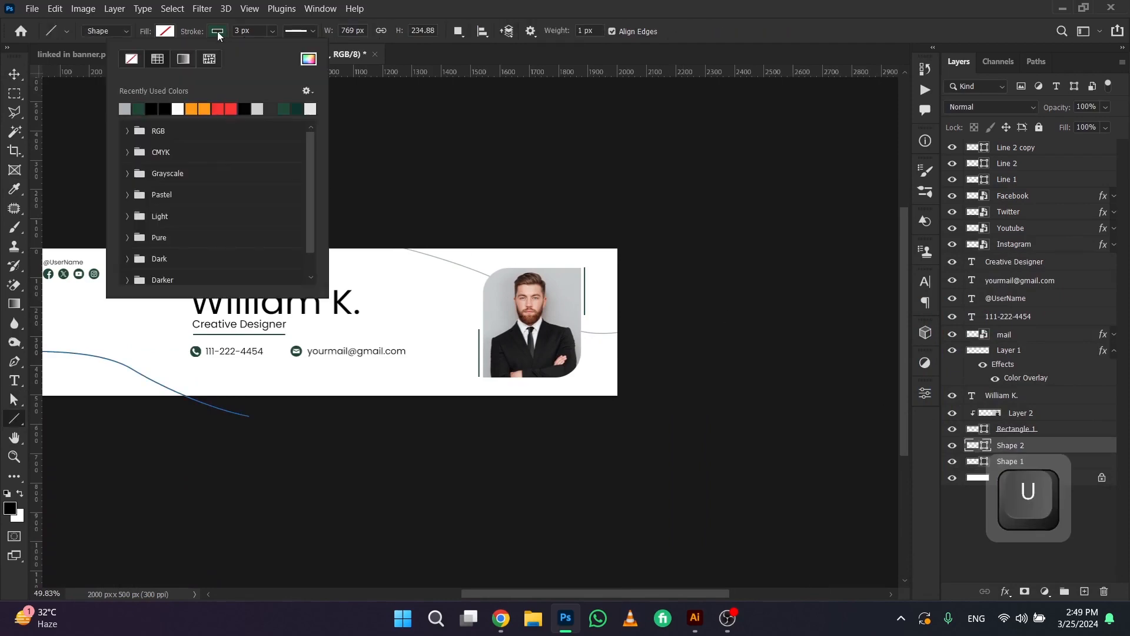
pyautogui.click(126, 111)
pyautogui.click(14, 74)
pyautogui.click(237, 174)
pyautogui.scroll(-2, 282, 208)
pyautogui.moveTo(624, 397); pyautogui.dragTo(671, 410)
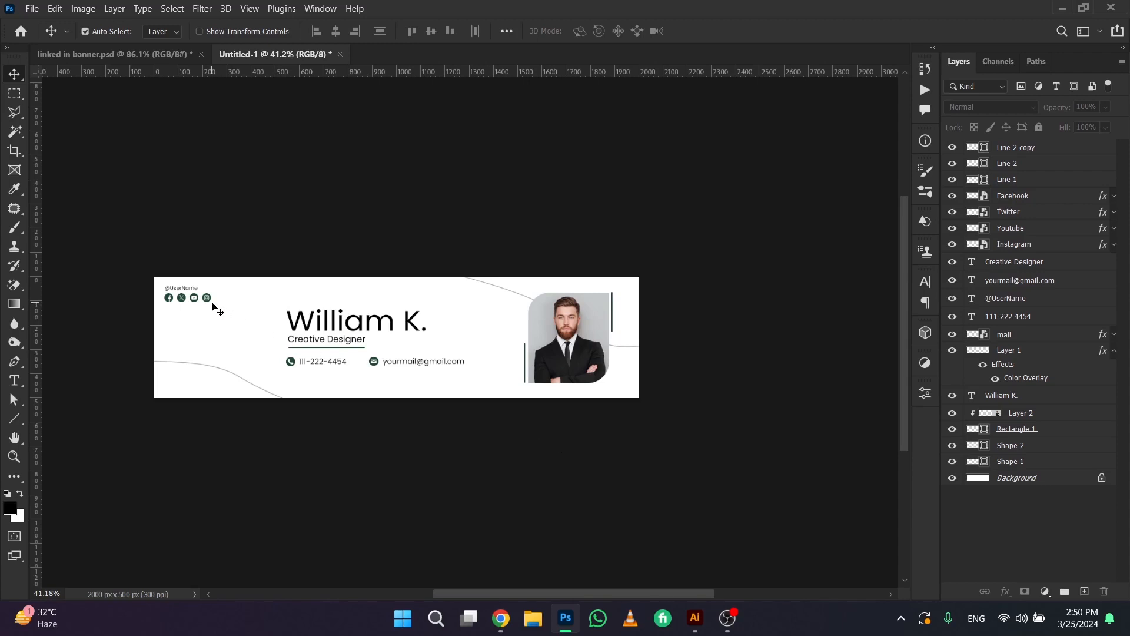
pyautogui.hotkey('ctrl', 'space')
pyautogui.moveTo(187, 300); pyautogui.dragTo(225, 297)
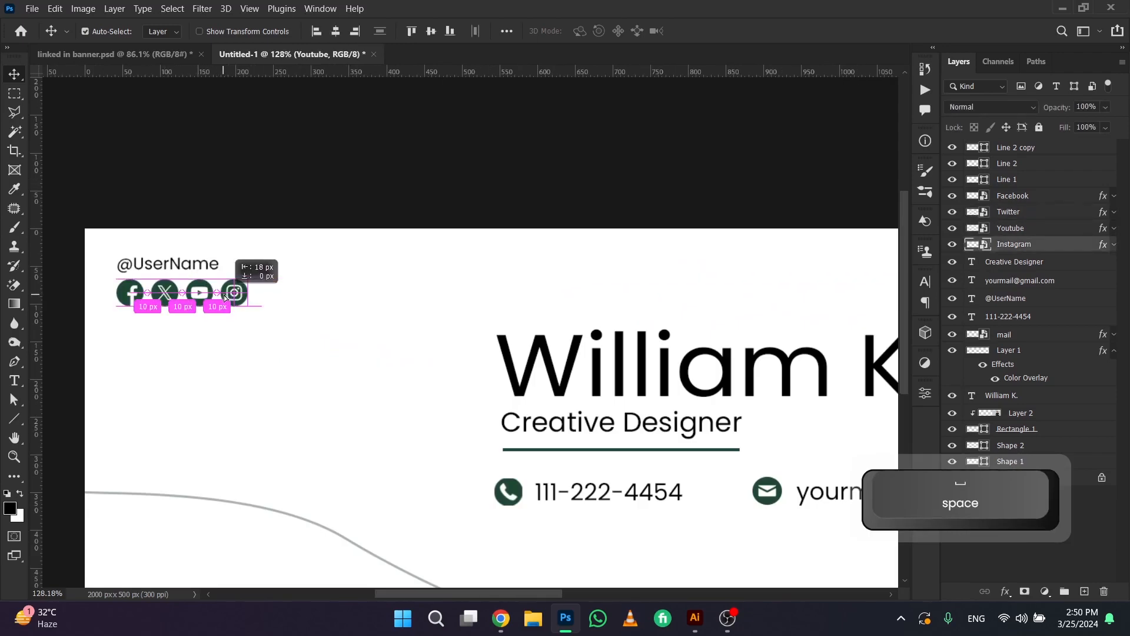
pyautogui.scroll(-5, 302, 298)
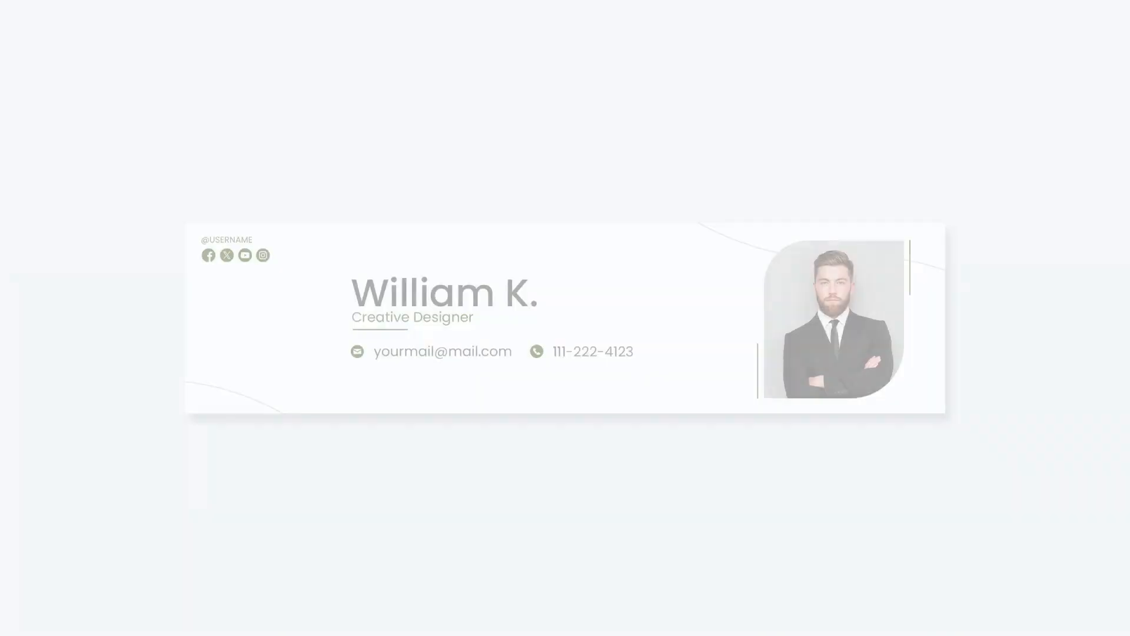